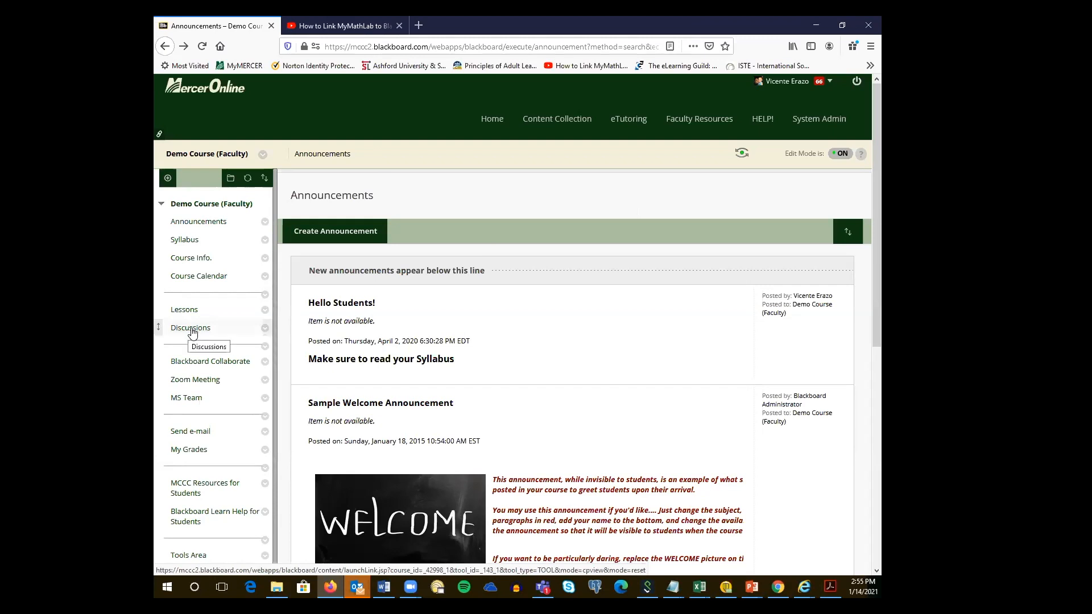
Start a new forum on the course's discussion board and name it Test Forum.
click(191, 330)
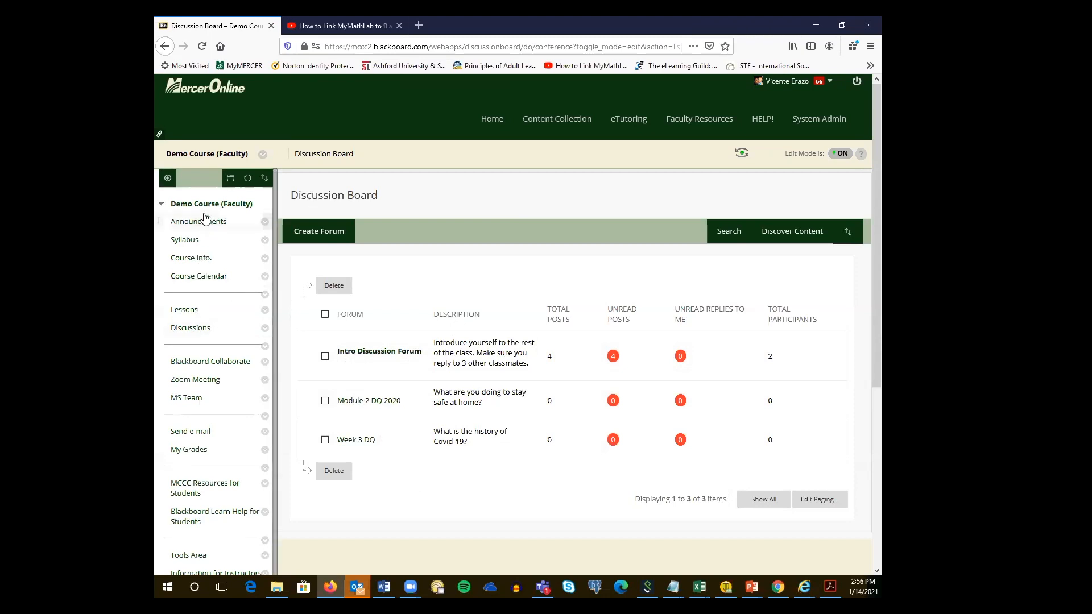
click(190, 333)
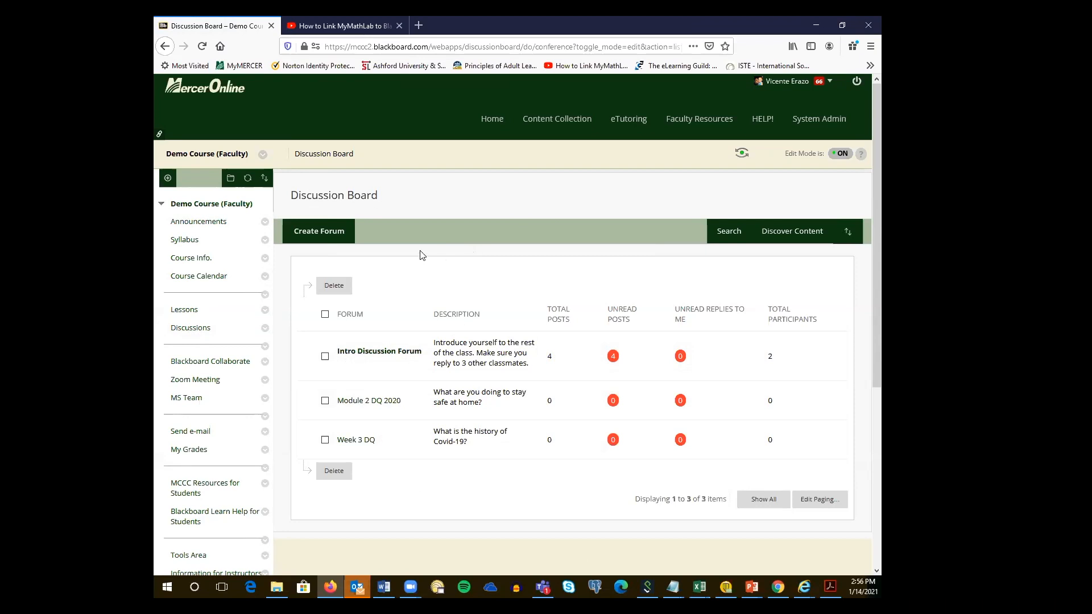
click(320, 237)
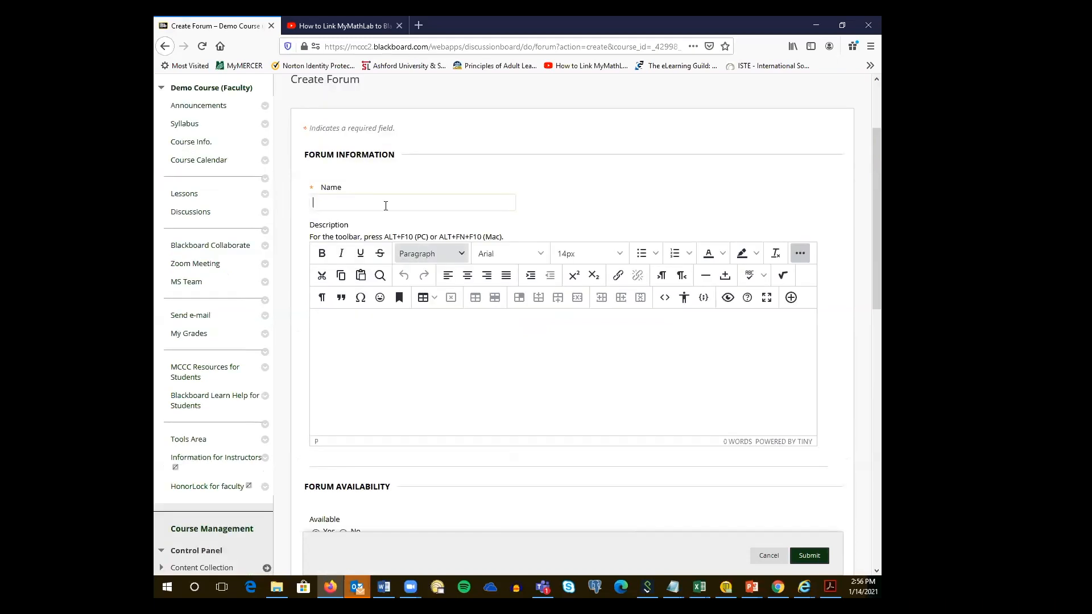
click(387, 203)
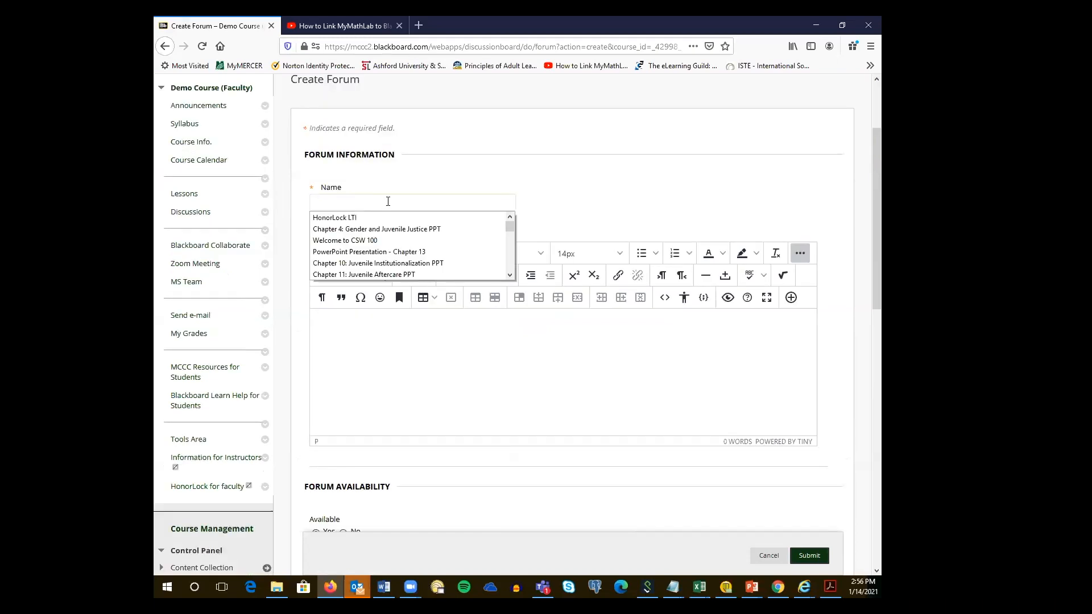
text(Test)
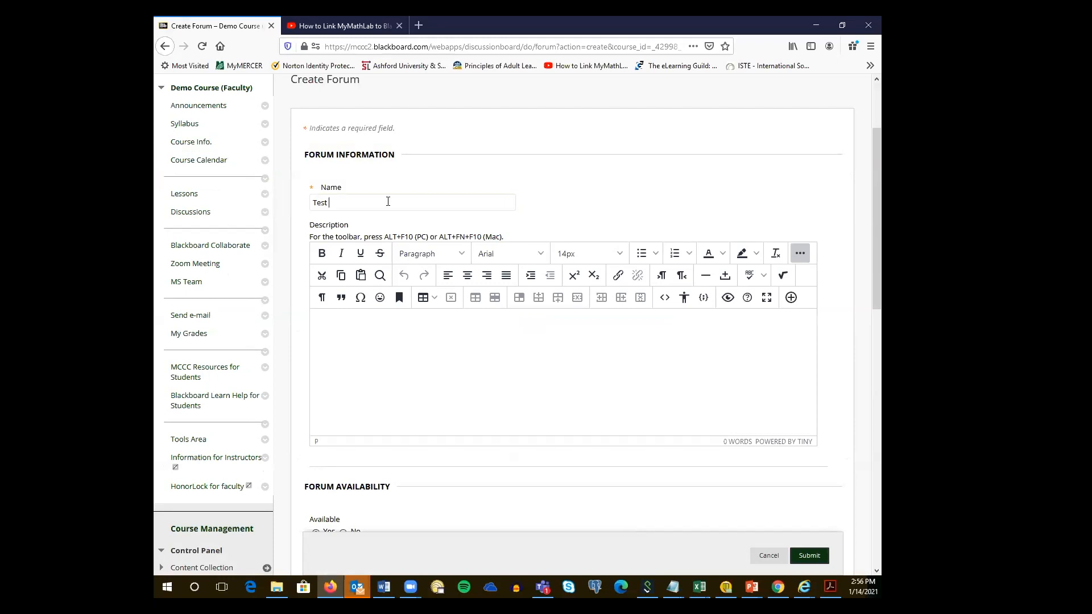
text( Forum)
Enter the forum description "What was your first online course?".
scroll(341, 228, down, 2)
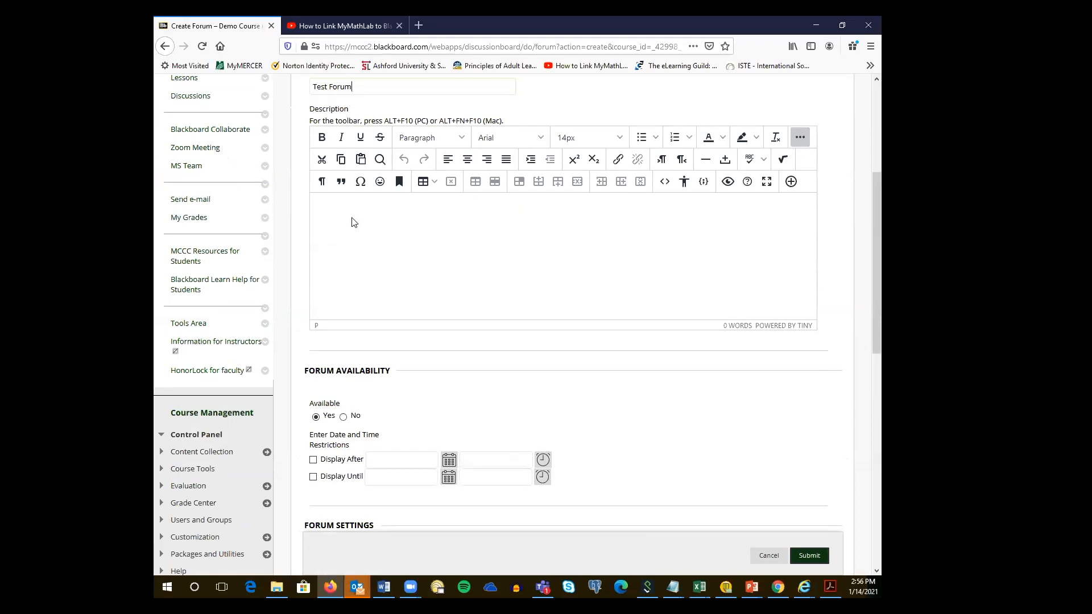
click(352, 222)
text(What was your)
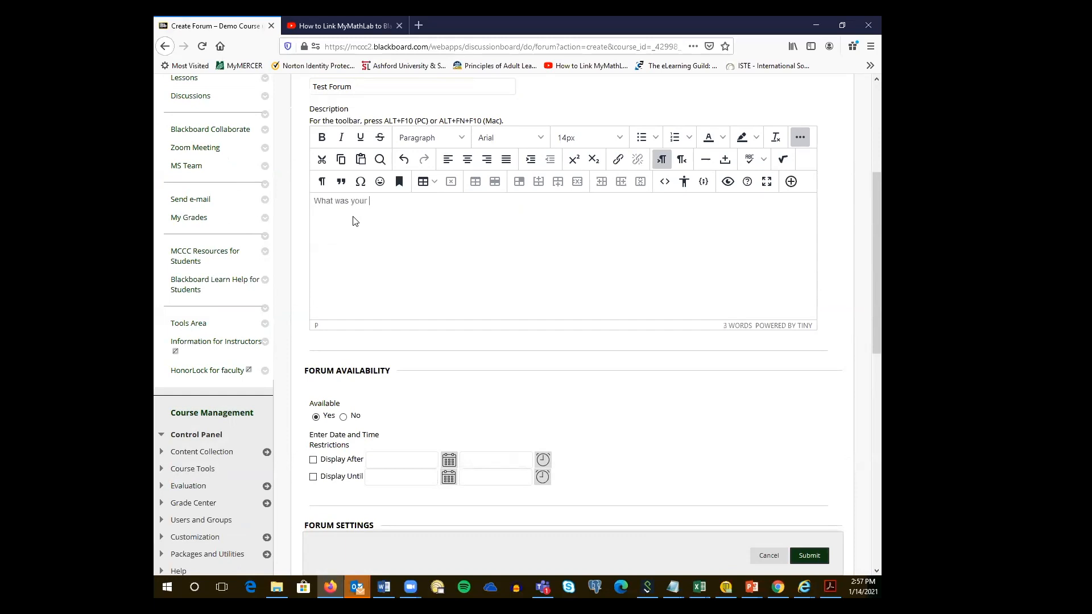
text( first online course?)
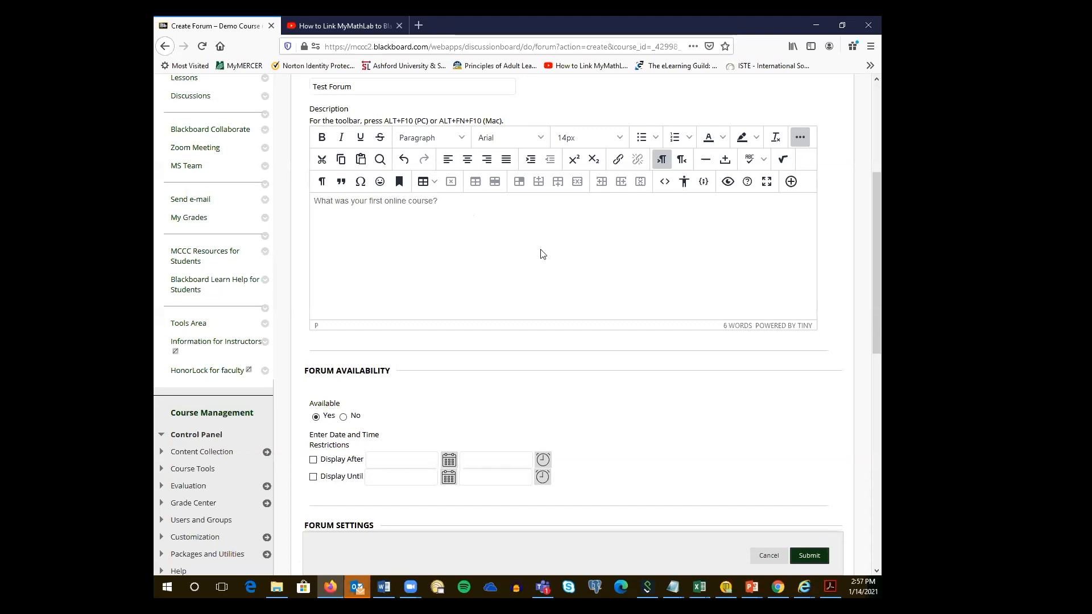
Restrict the forum's availability to display after 01/16/2021 at 12:00 AM, using Midnight as the time.
scroll(541, 252, down, 1)
scroll(427, 279, down, 3)
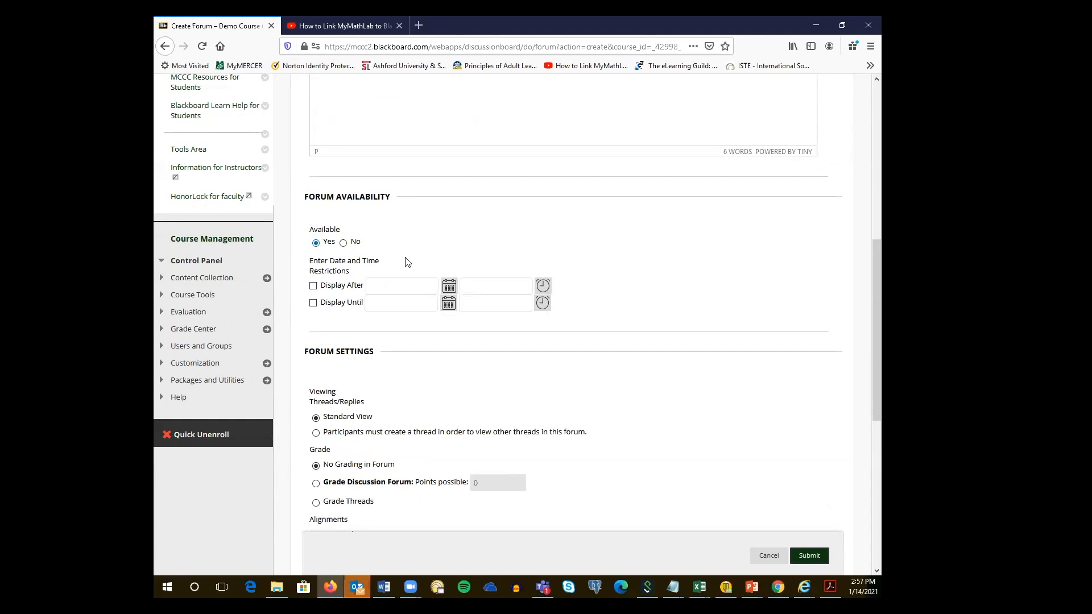
scroll(486, 259, down, 2)
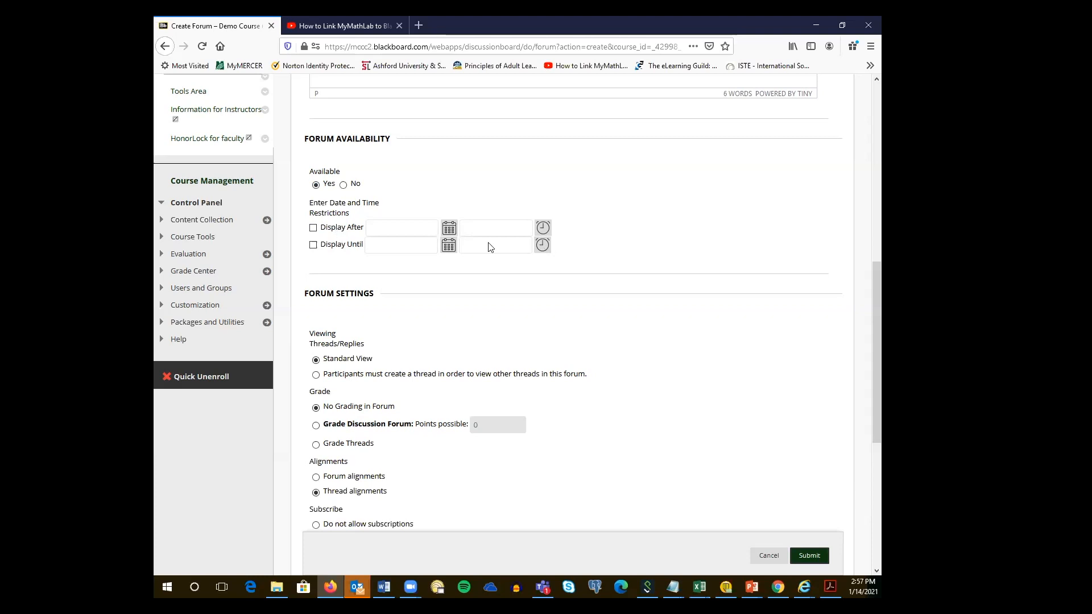
click(448, 231)
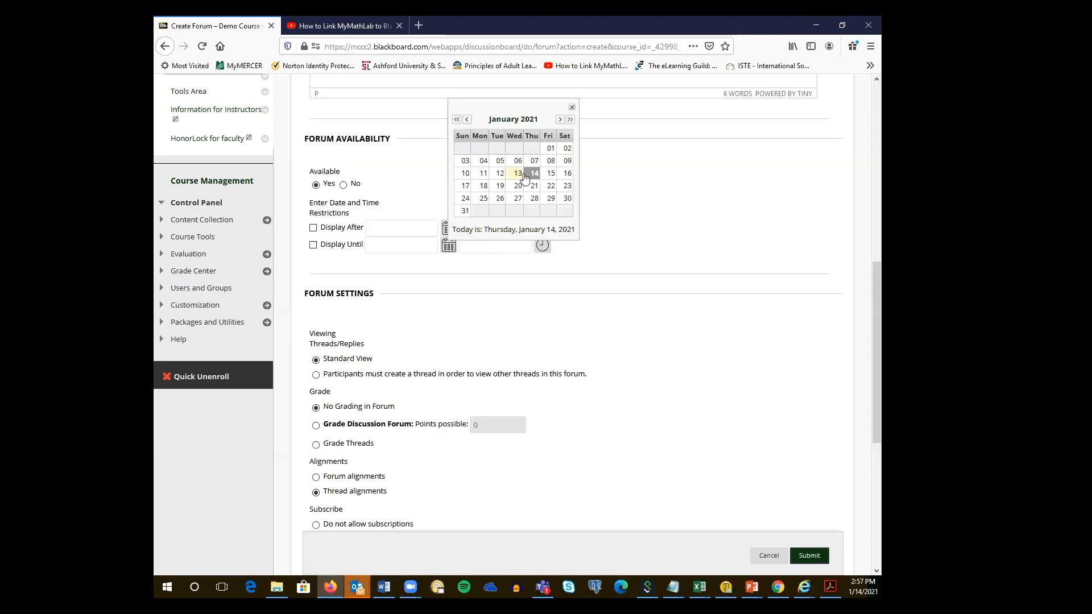
click(567, 173)
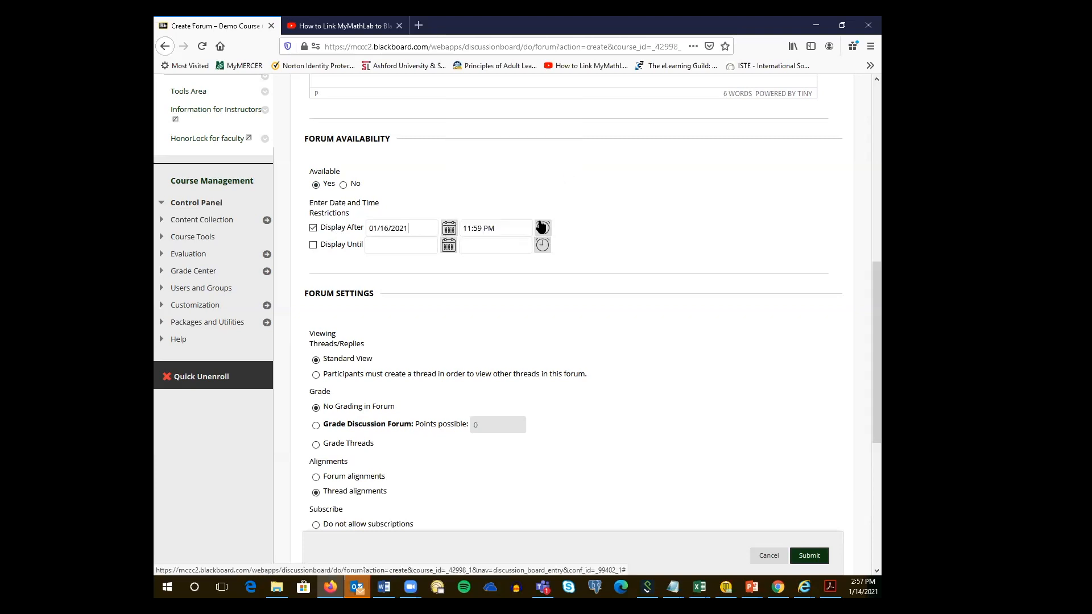
click(542, 228)
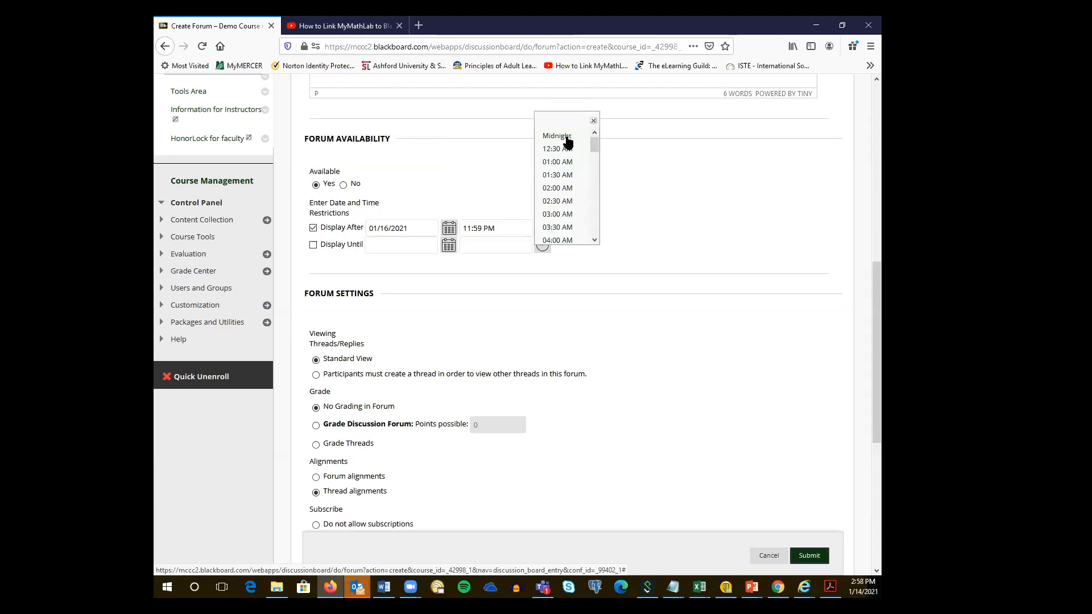
click(567, 139)
click(449, 230)
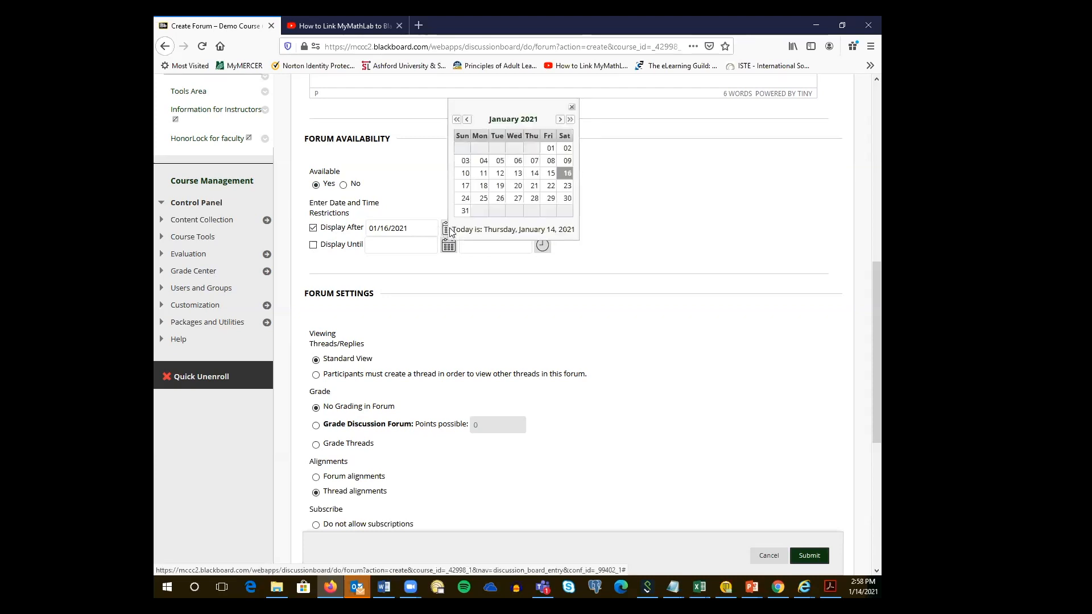
click(709, 234)
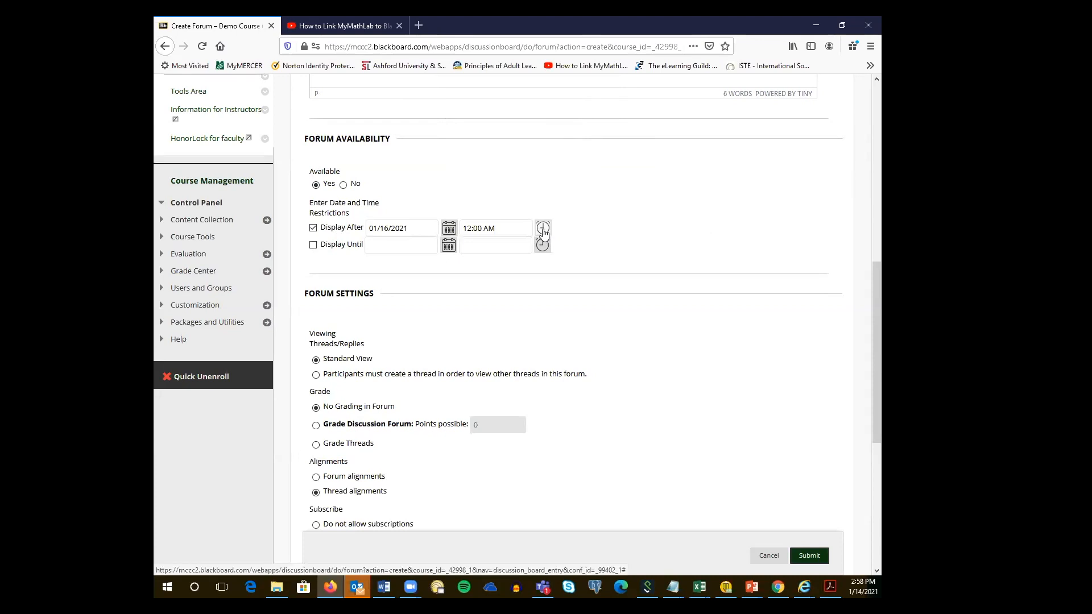
click(545, 232)
click(624, 226)
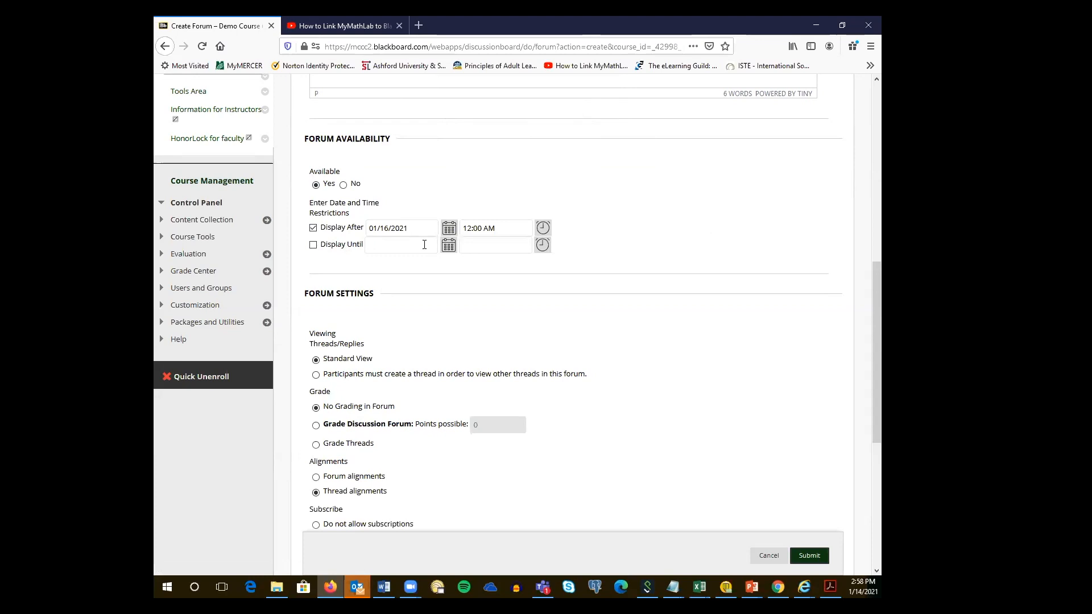
Set the forum to display until 01/23/2021 at 11:59 PM, using End of Day as the time.
click(449, 248)
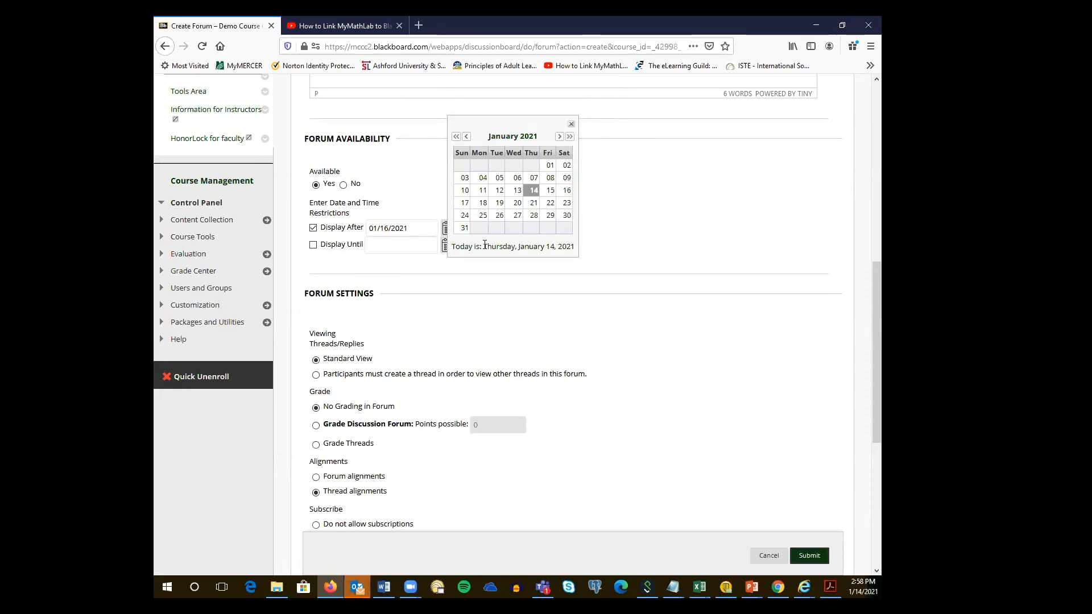
click(566, 204)
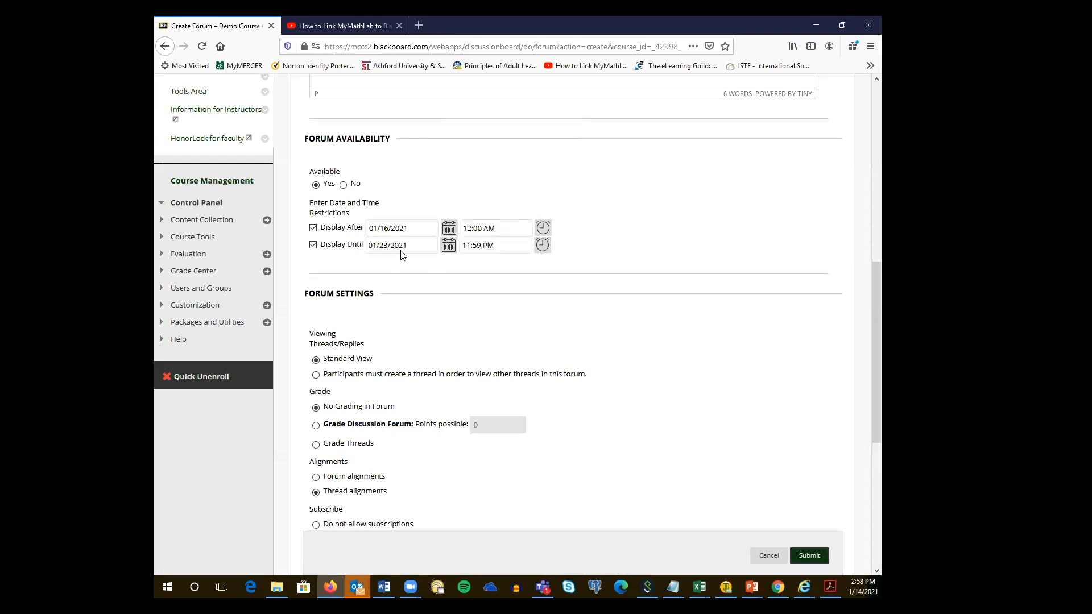
click(543, 246)
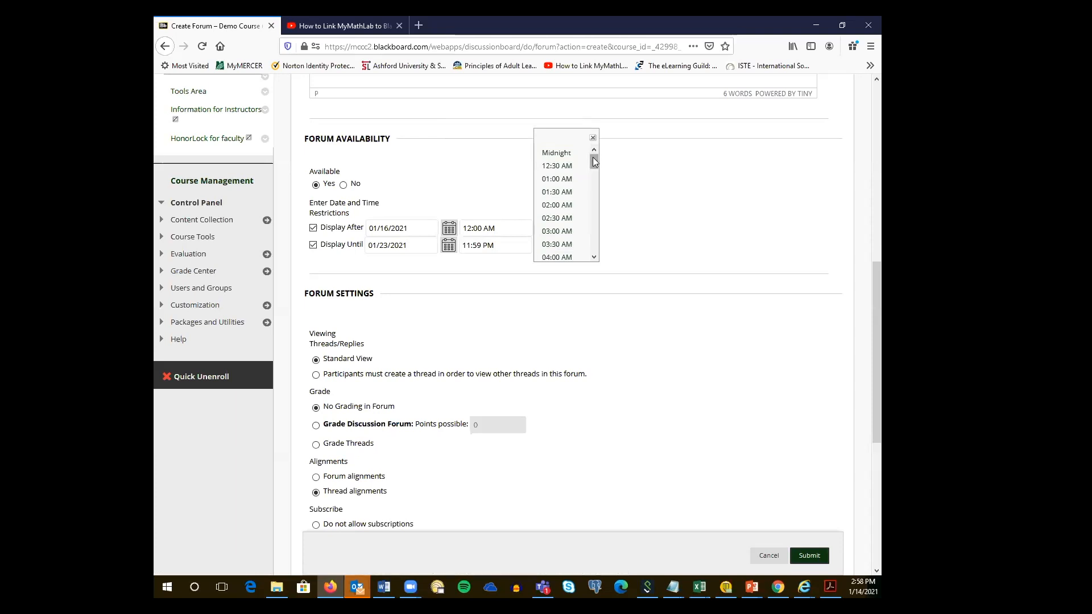
drag(593, 159, 587, 257)
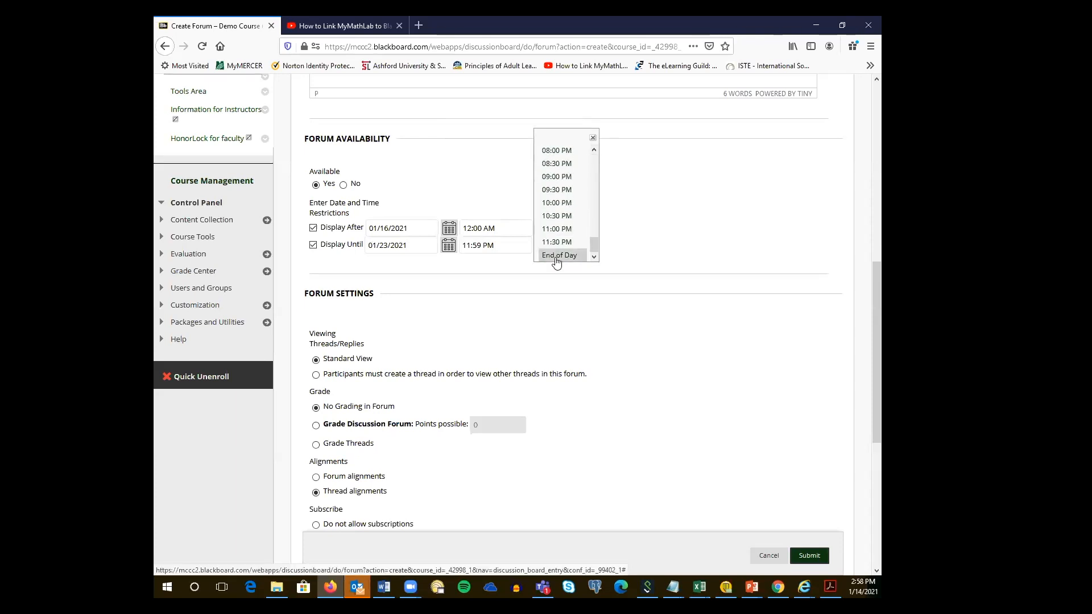
click(557, 257)
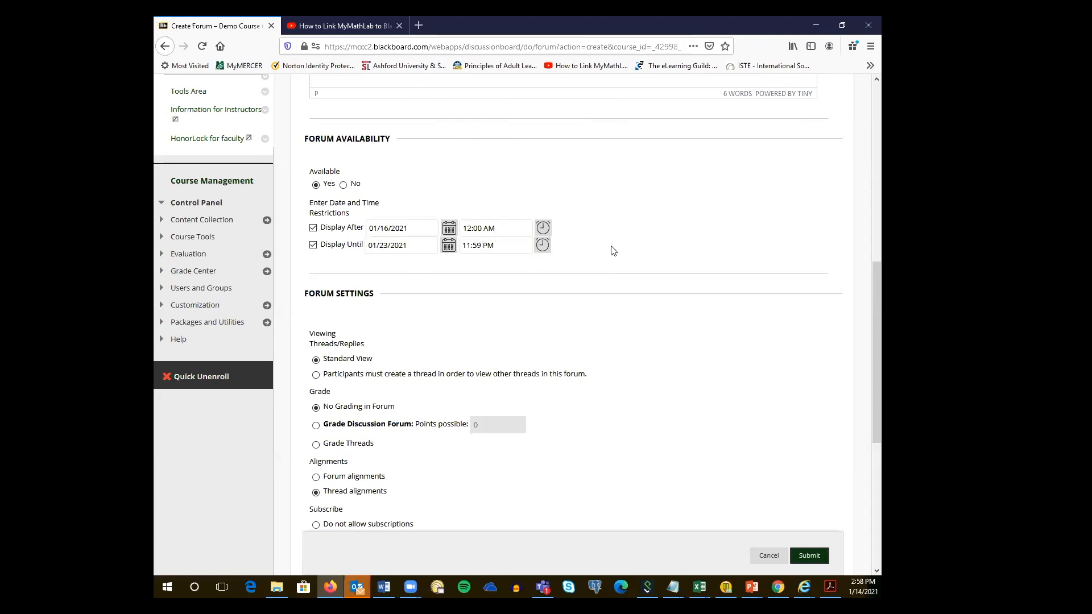
Try the viewing option that makes participants create a thread before seeing others, and return the forum to Standard View.
scroll(613, 251, down, 2)
scroll(613, 249, down, 1)
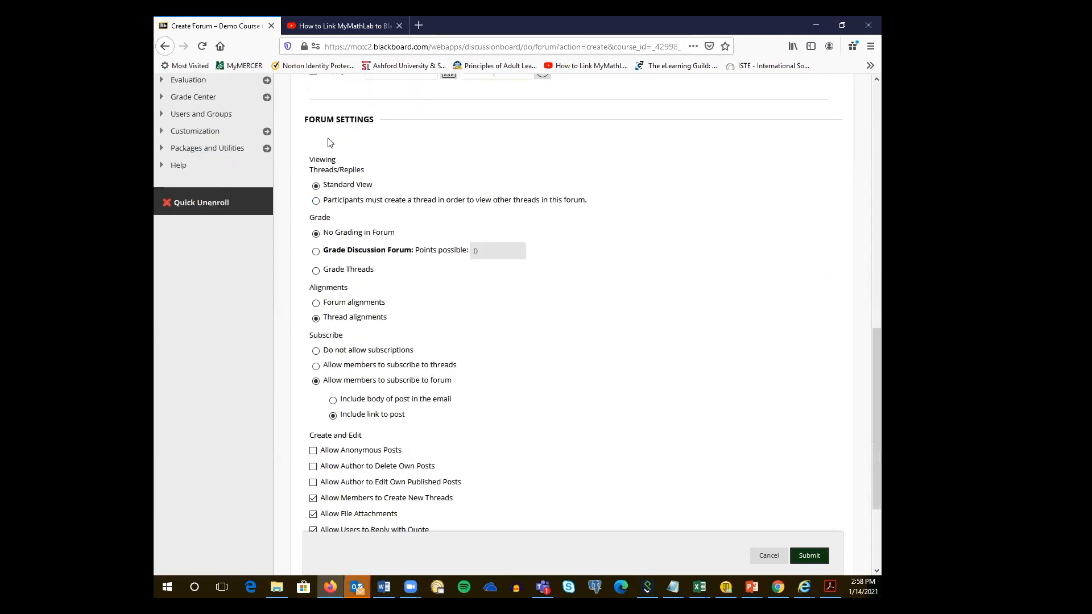
key(alt+Tab)
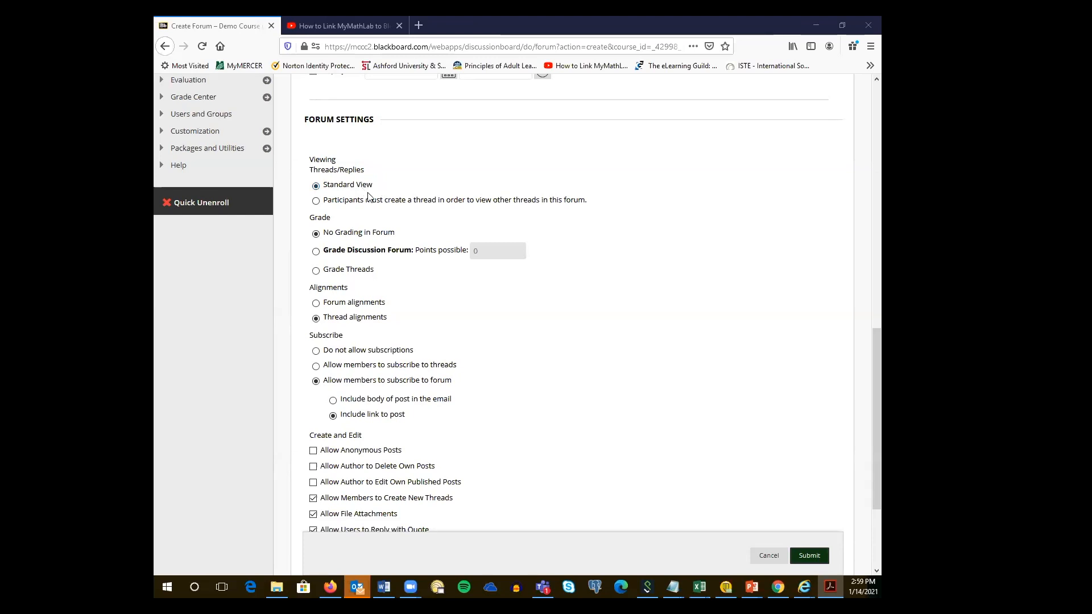
click(316, 201)
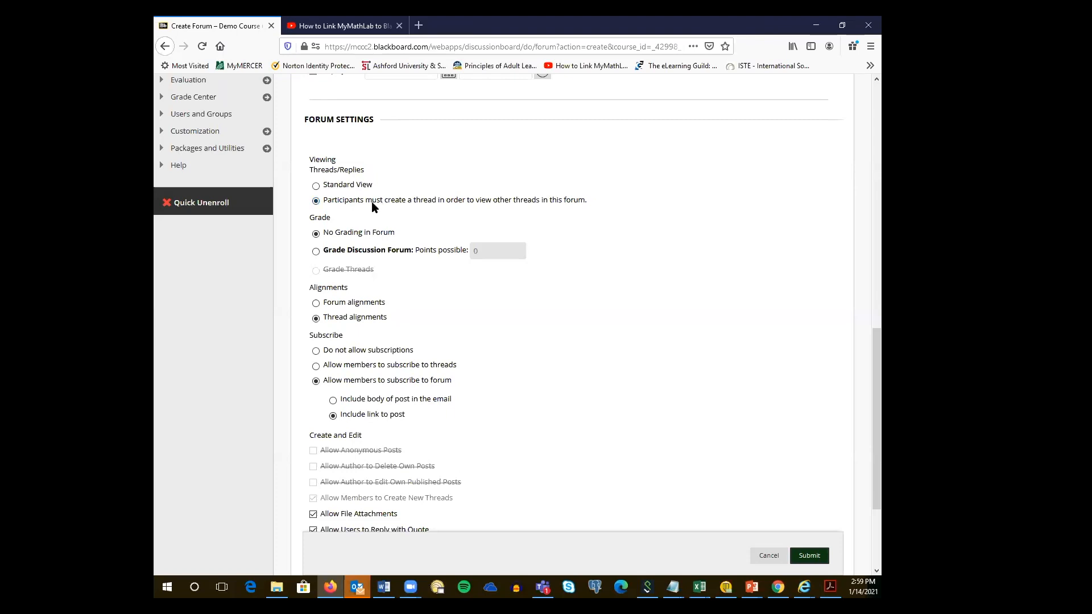
click(321, 187)
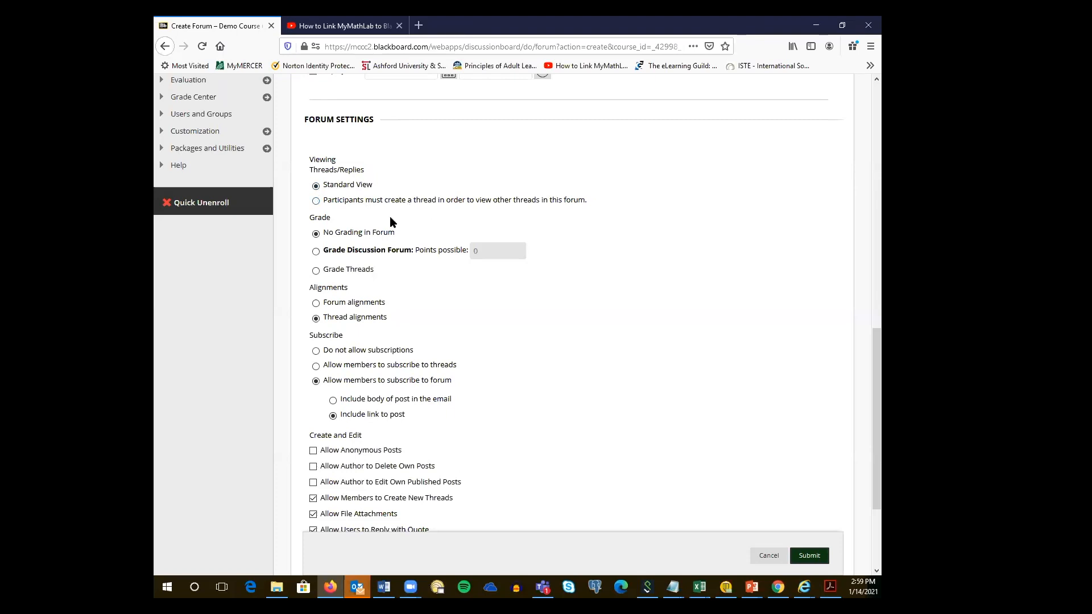
Enable grading for the whole discussion forum with 100 points possible.
scroll(390, 218, down, 1)
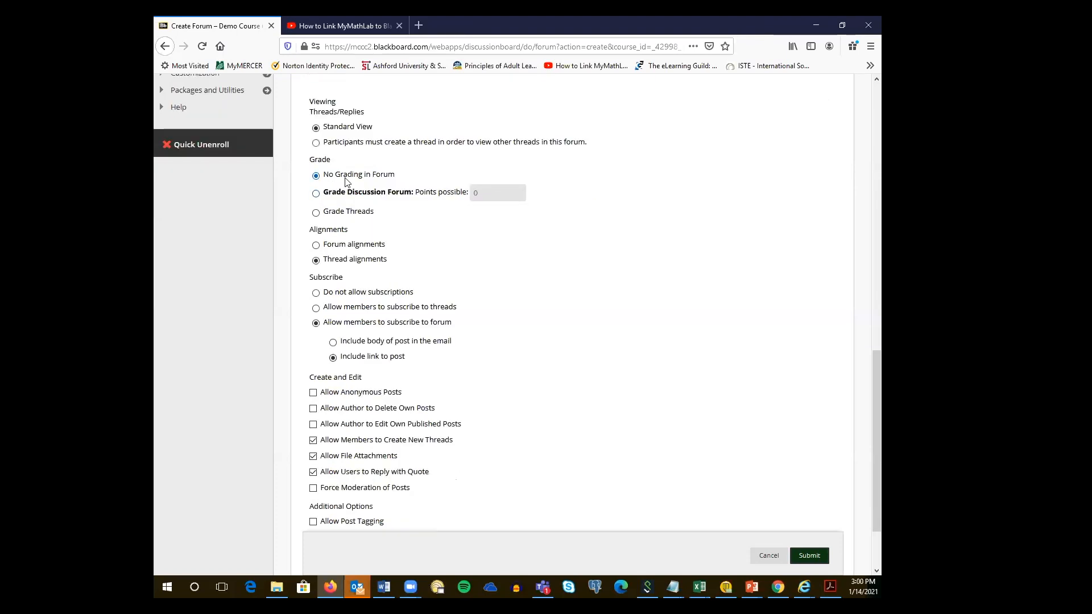
click(316, 194)
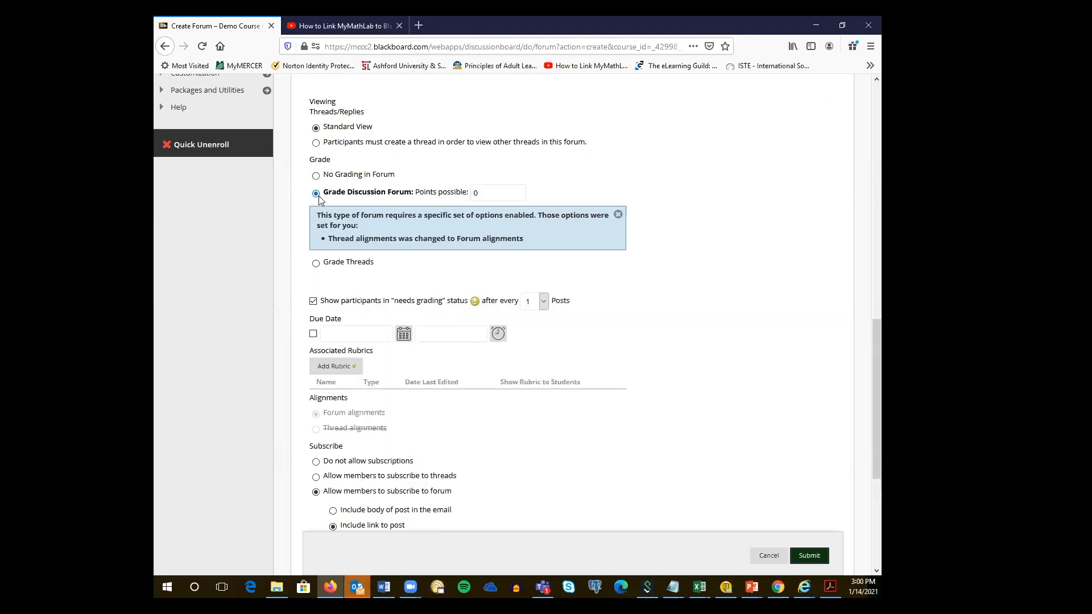
double_click(498, 192)
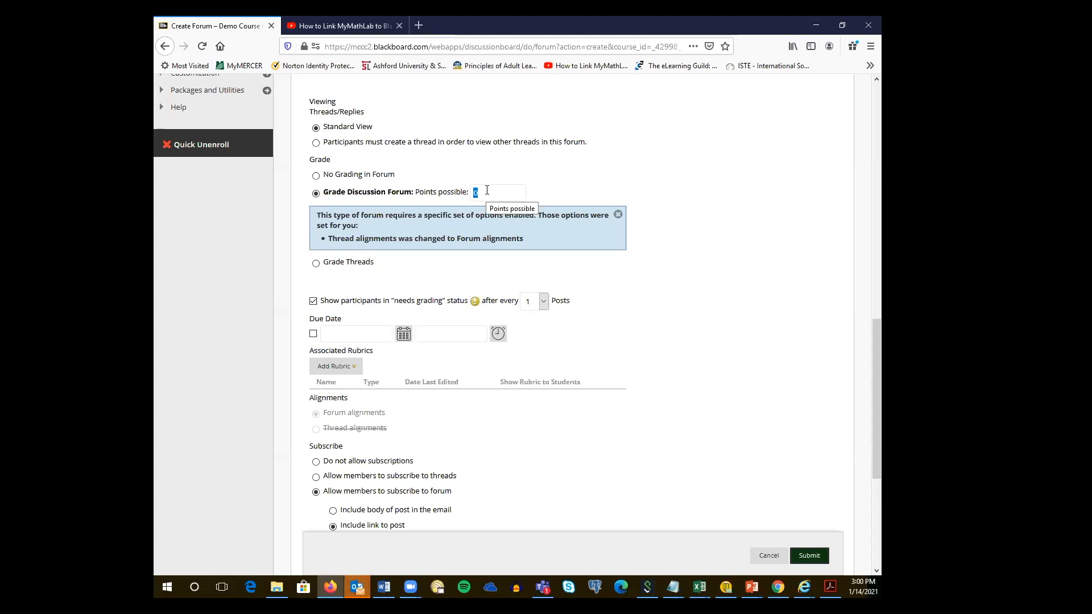
text(100)
Set participants to show in "needs grading" status after every 3 posts.
scroll(703, 230, down, 2)
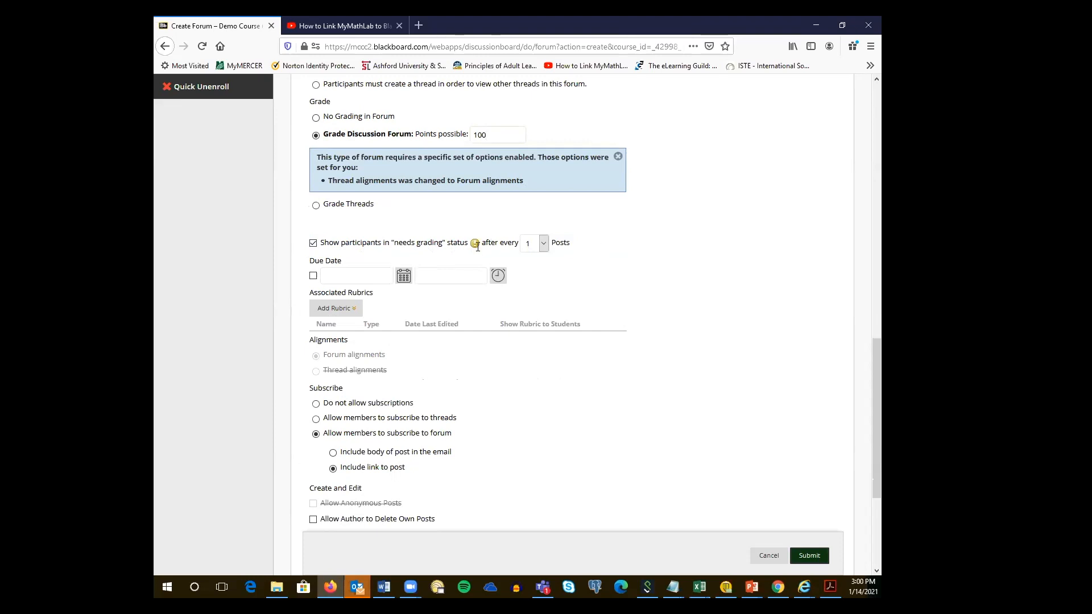
click(544, 246)
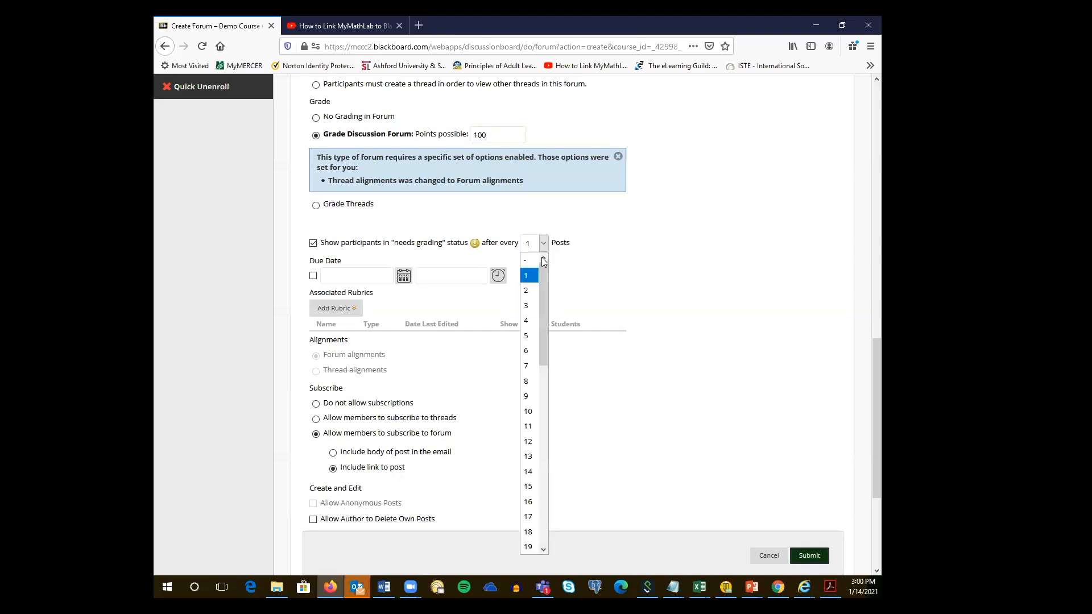
click(531, 308)
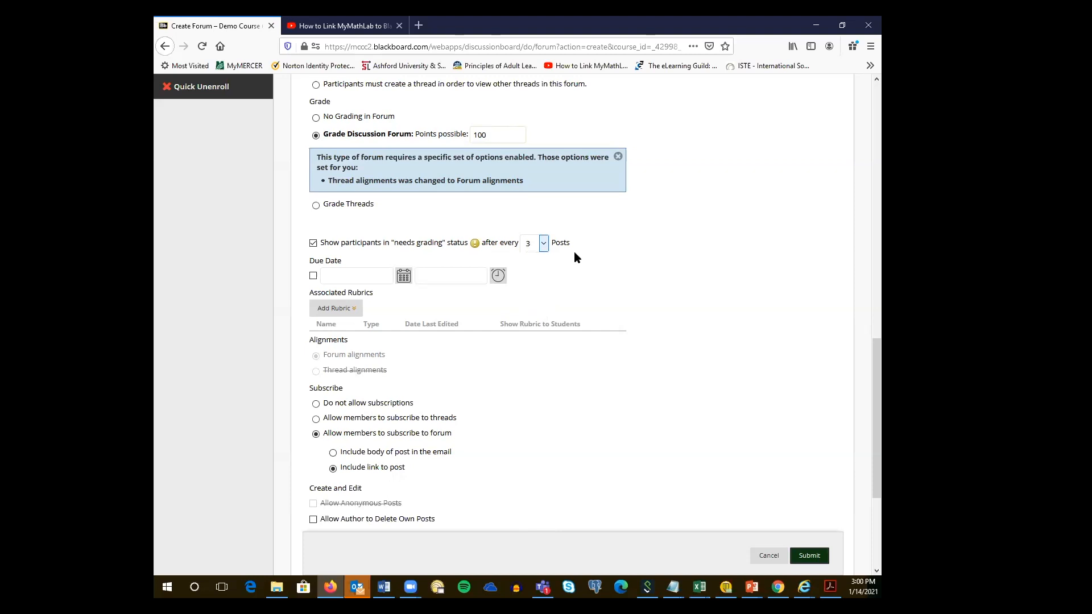
click(545, 250)
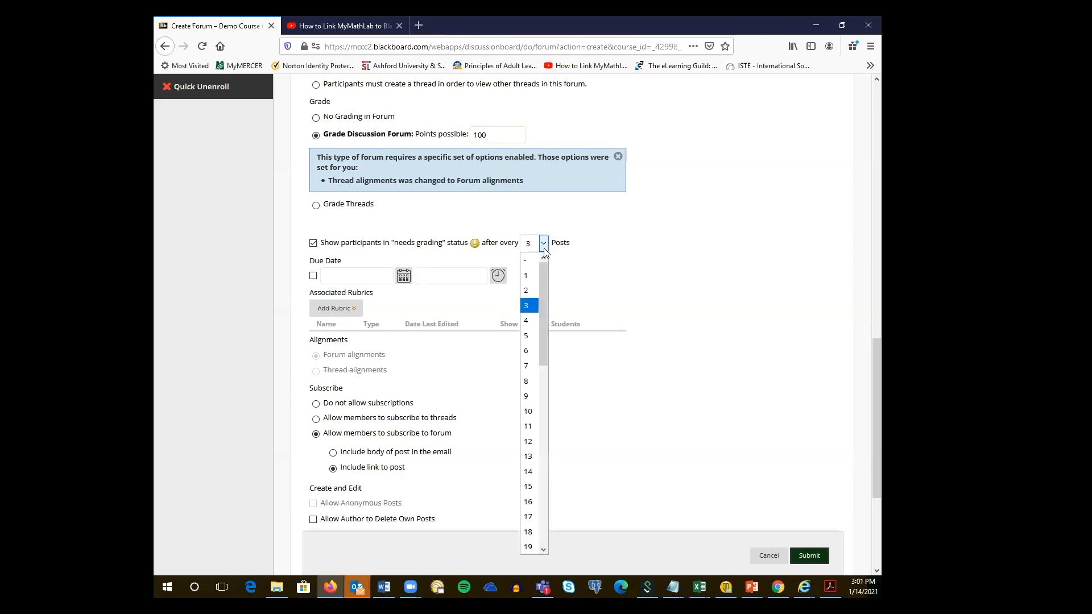
click(534, 304)
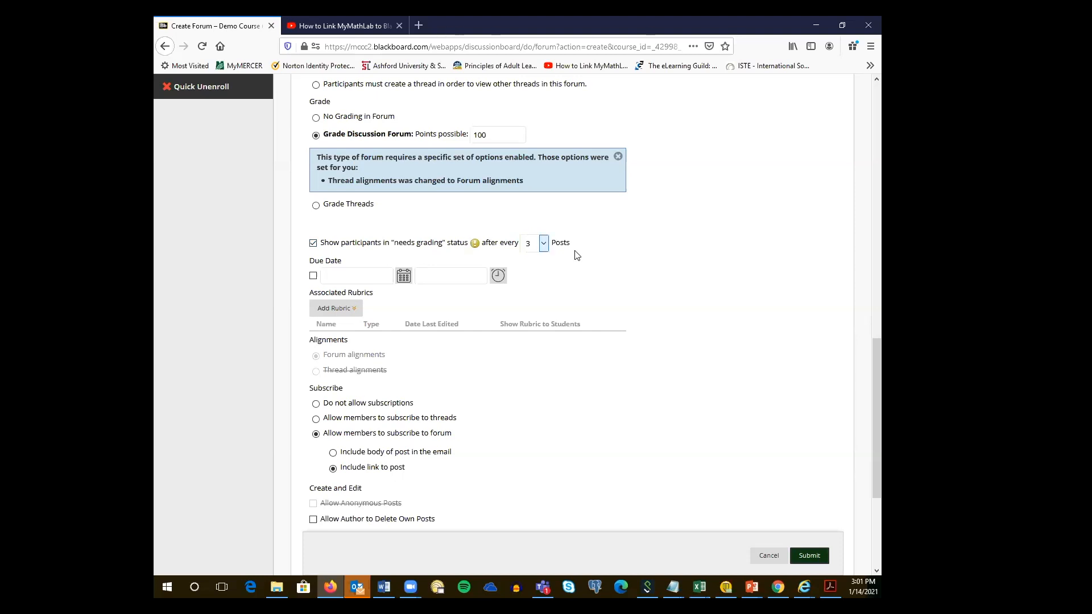
Enable the forum's due date and set it to 01/19/2021 at 11:59 PM, using End of Day as the time.
scroll(406, 214, down, 2)
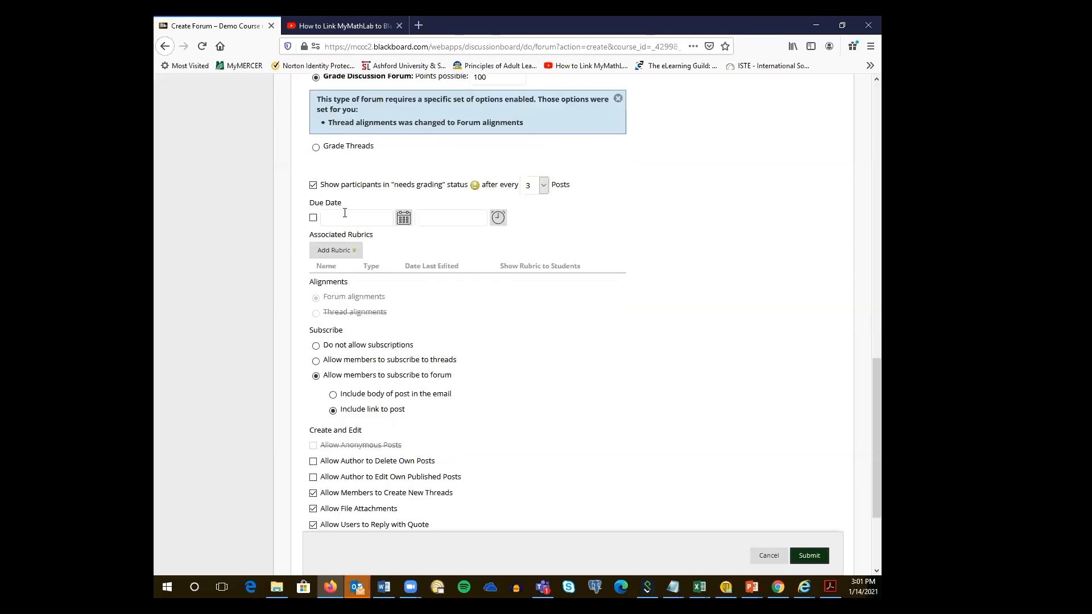
click(313, 217)
click(406, 220)
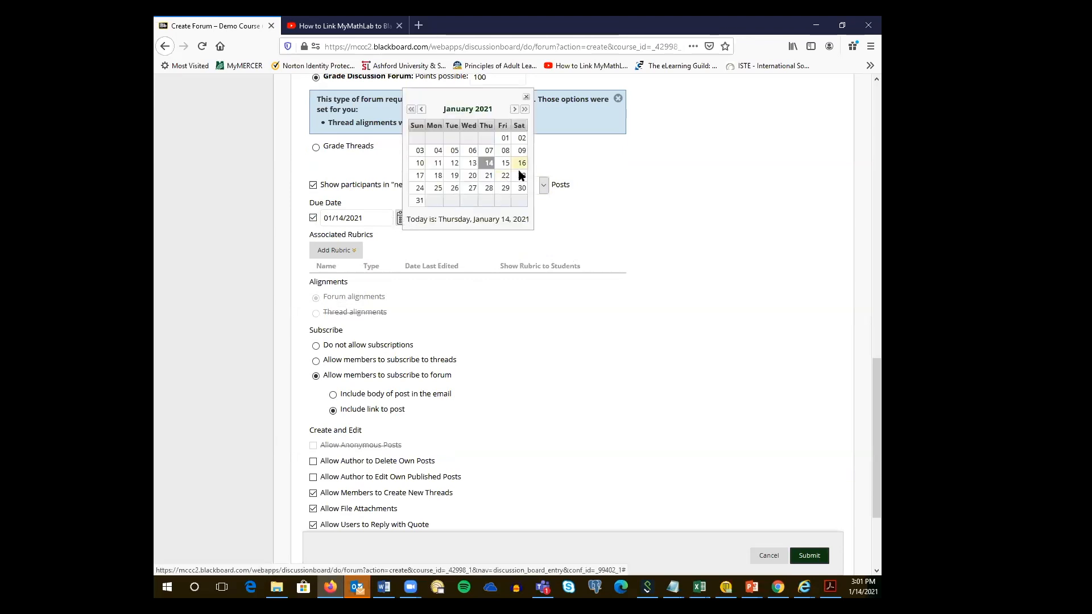
click(405, 220)
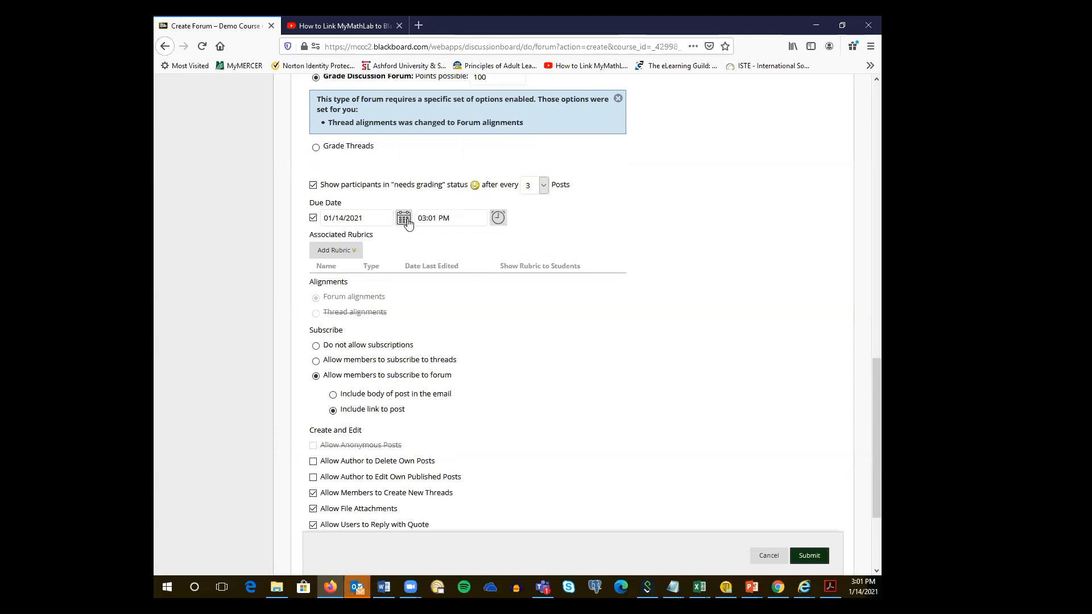
click(405, 219)
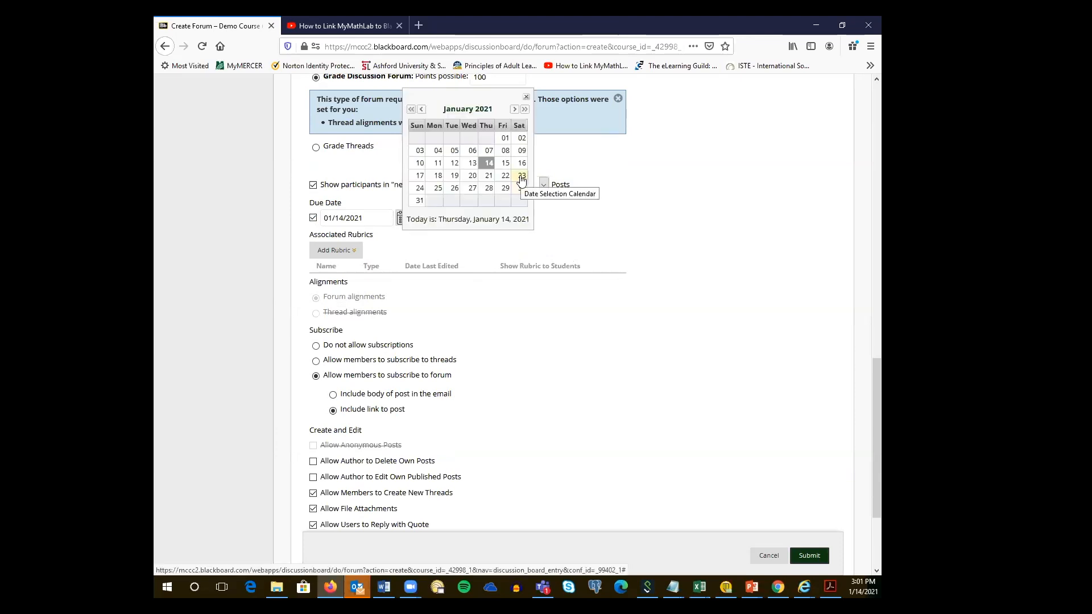
click(455, 176)
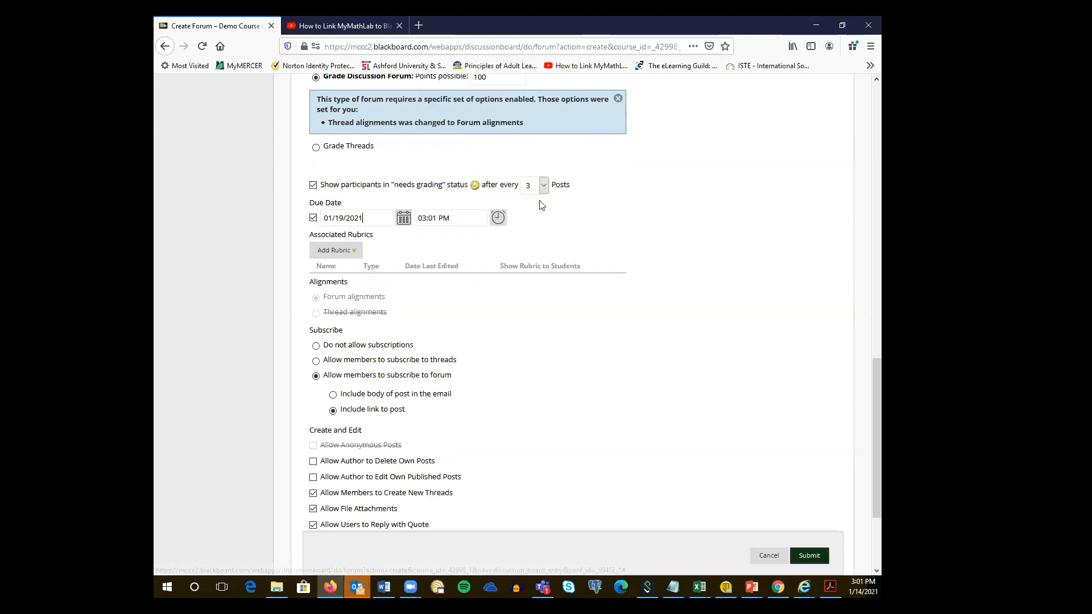
click(496, 217)
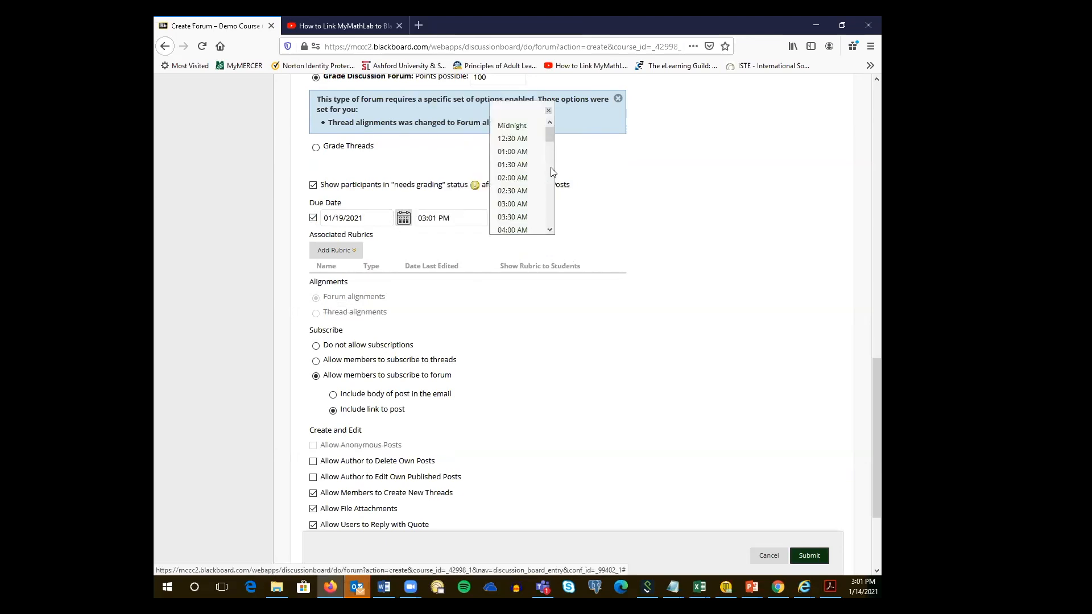
scroll(551, 168, down, 10)
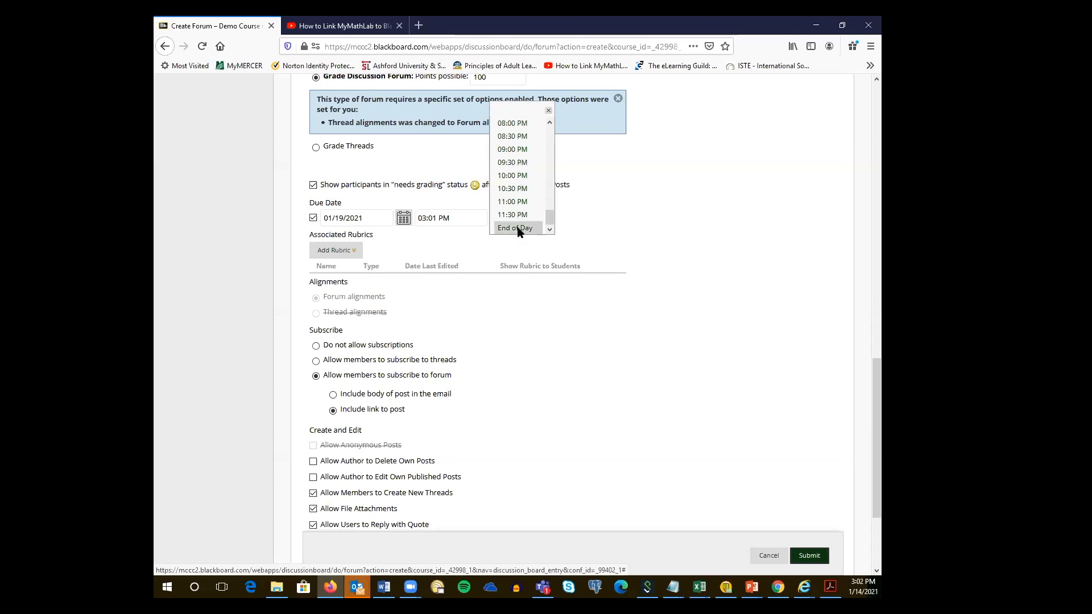
click(519, 229)
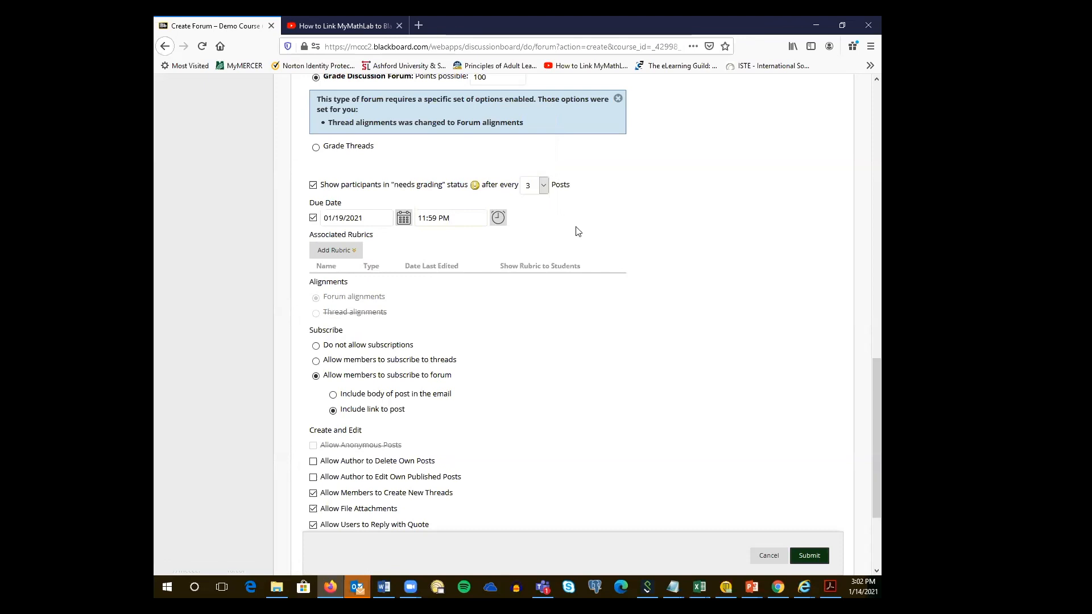
Examine the choices for associating a rubric with the forum.
scroll(572, 238, down, 3)
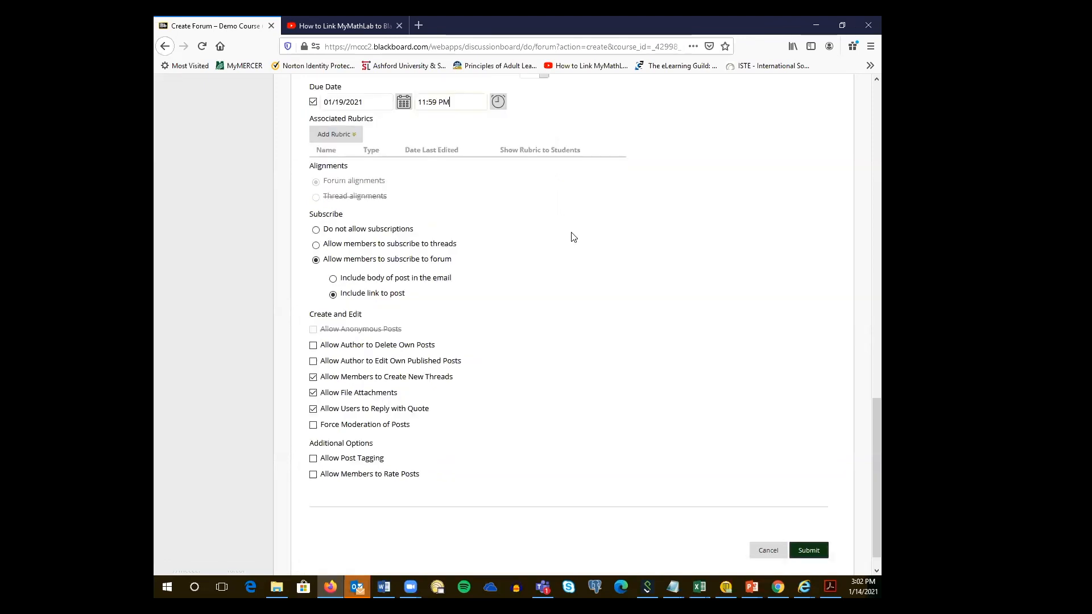
click(352, 153)
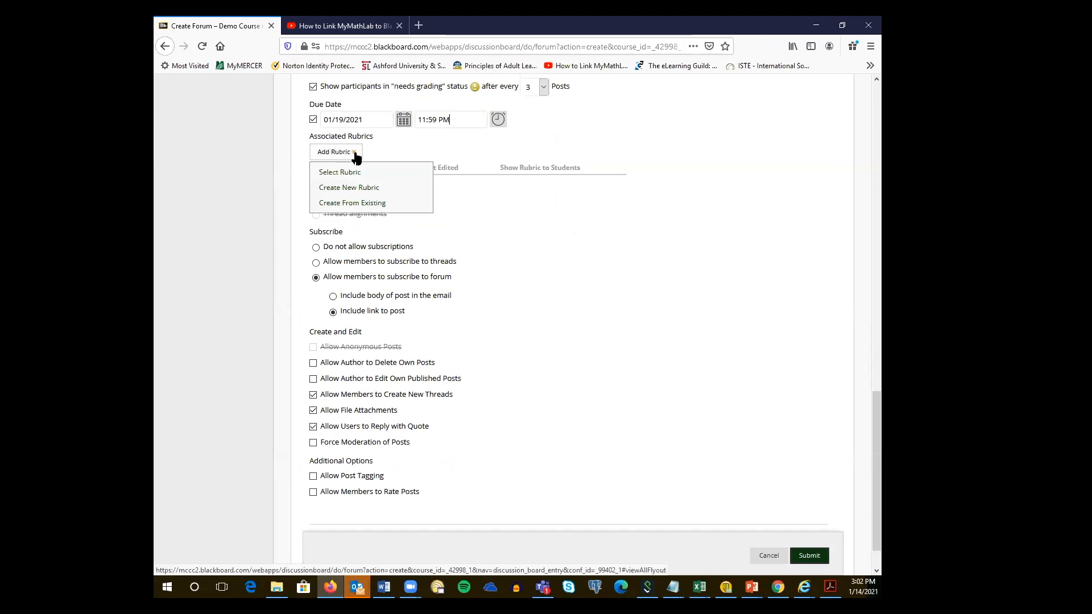
scroll(615, 259, up, 3)
scroll(620, 260, up, 1)
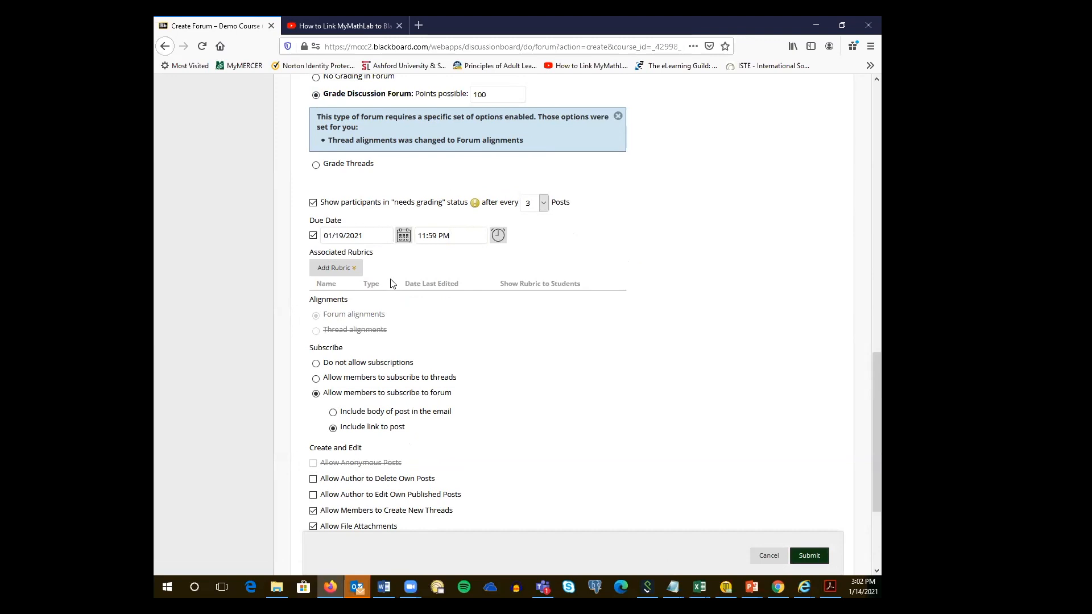
click(355, 269)
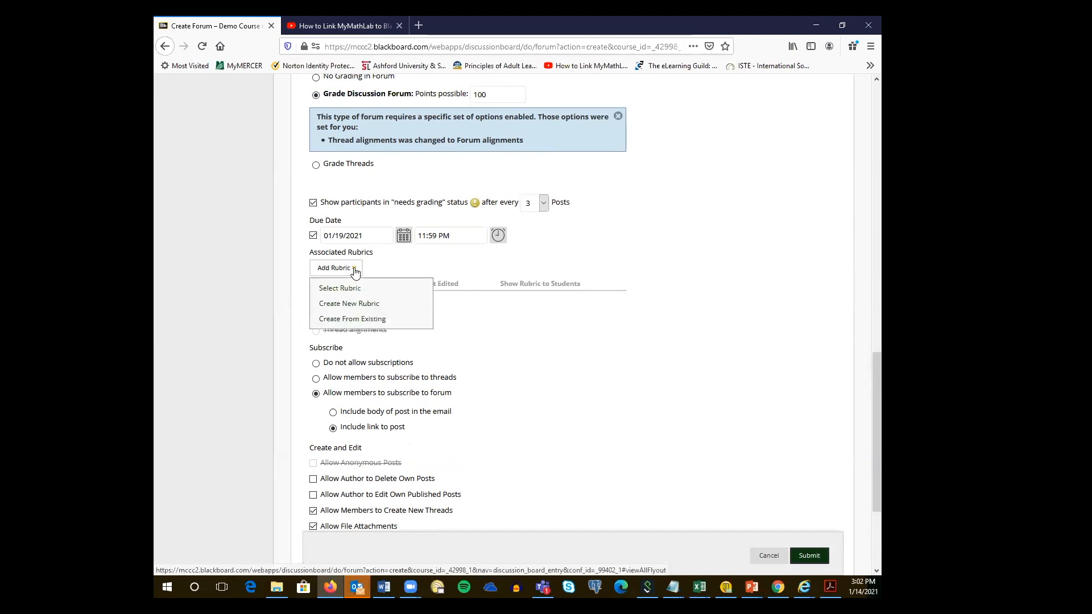
click(357, 272)
click(352, 273)
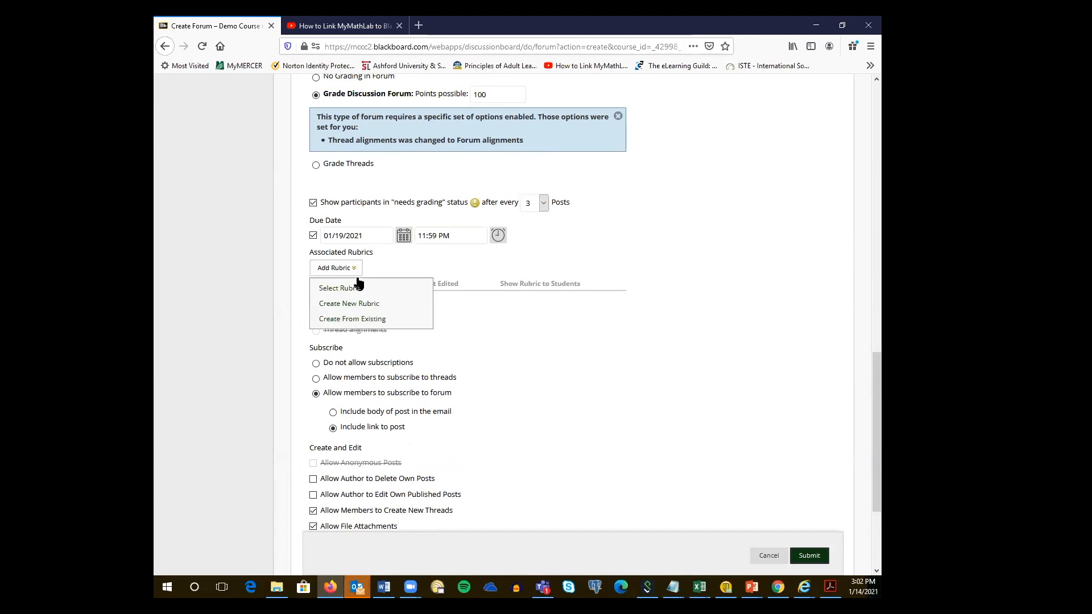
click(352, 274)
click(350, 275)
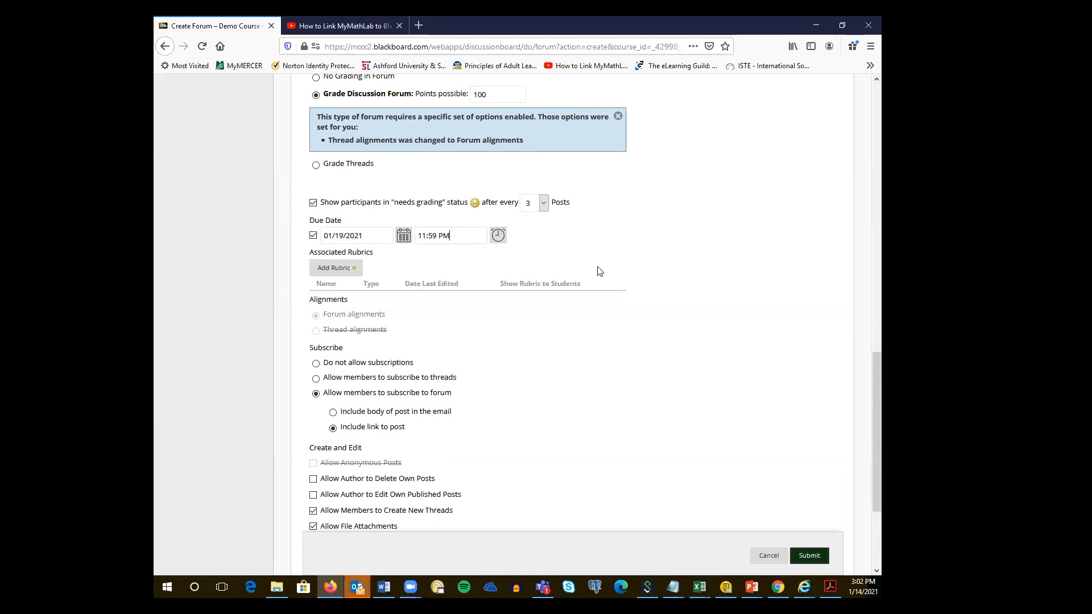
Allow authors to edit their own published posts but not delete them, and submit the new forum.
scroll(603, 265, down, 2)
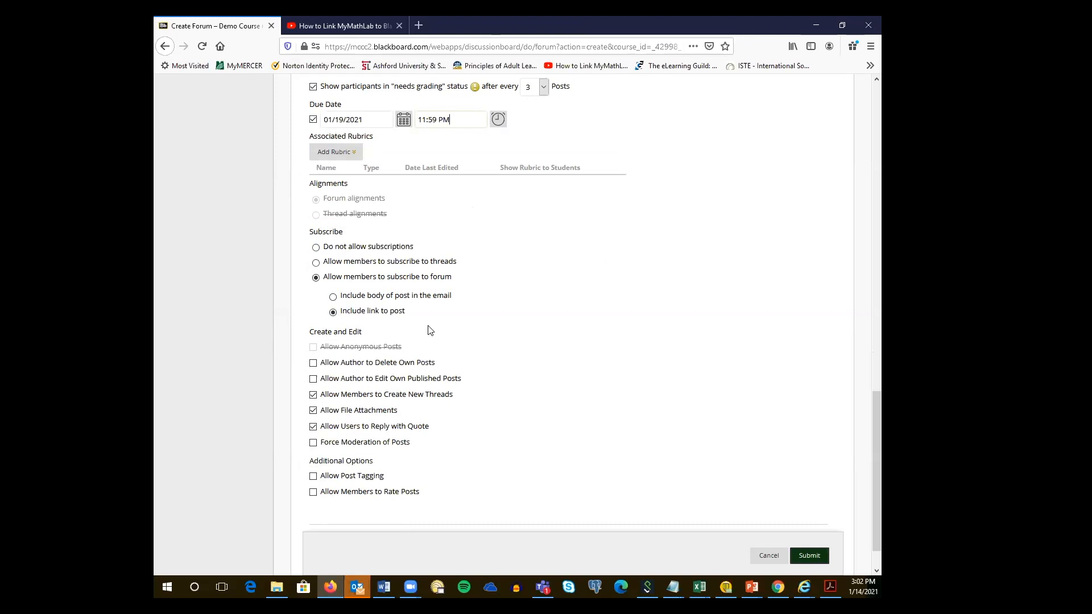
scroll(464, 330, down, 1)
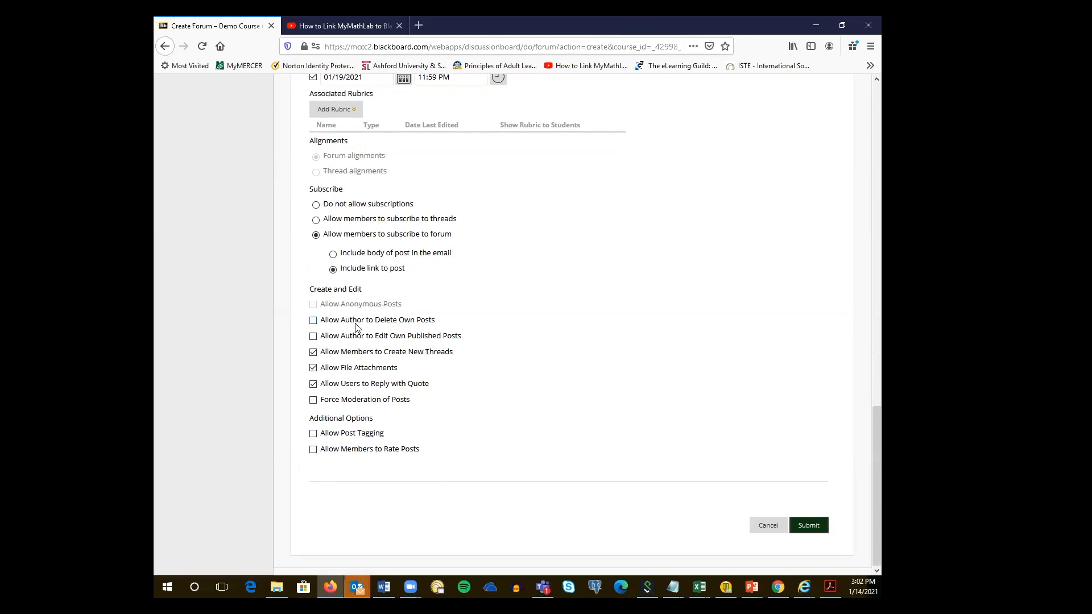
click(313, 321)
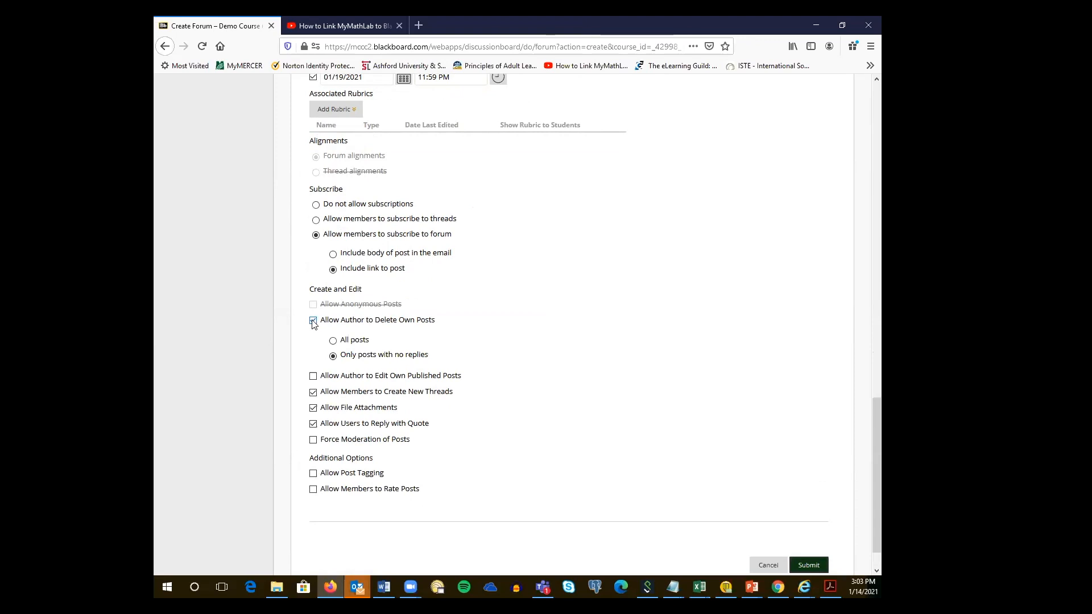
click(314, 322)
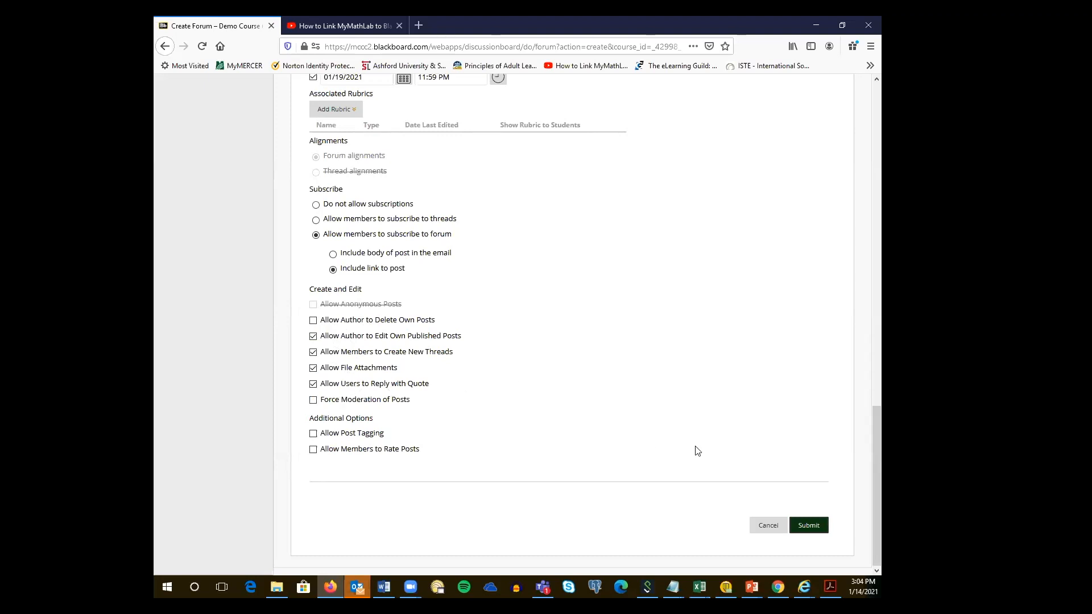
click(817, 529)
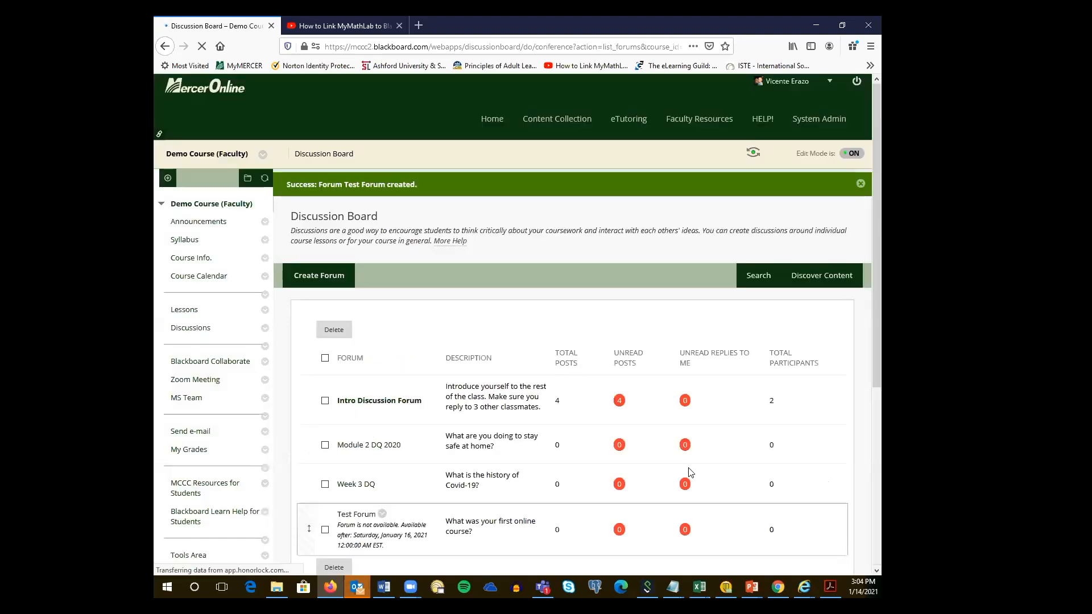
Try moving Test Forum above Week 3 DQ in the forum list, and return it to last place.
scroll(455, 422, down, 2)
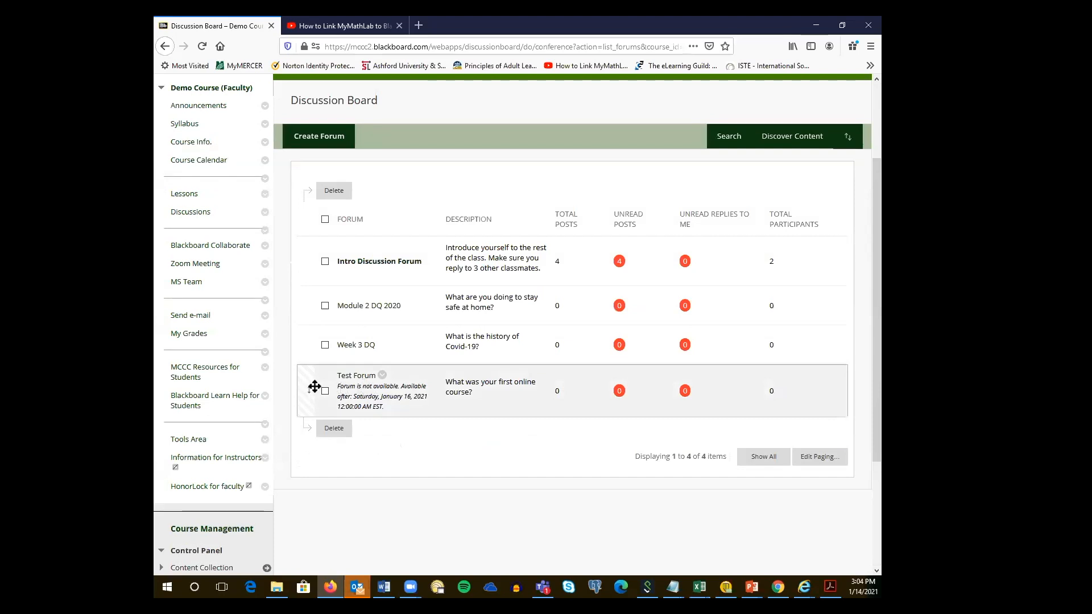
mouse_move(304, 387)
mouse_down()
mouse_move(314, 252)
mouse_move(312, 383)
mouse_up()
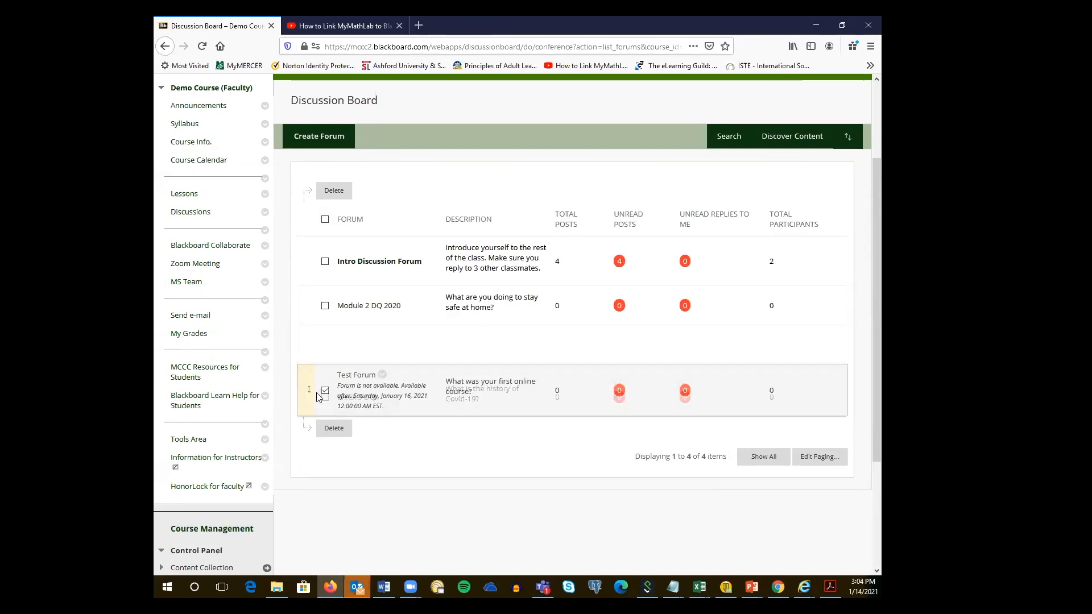
drag(307, 335, 329, 415)
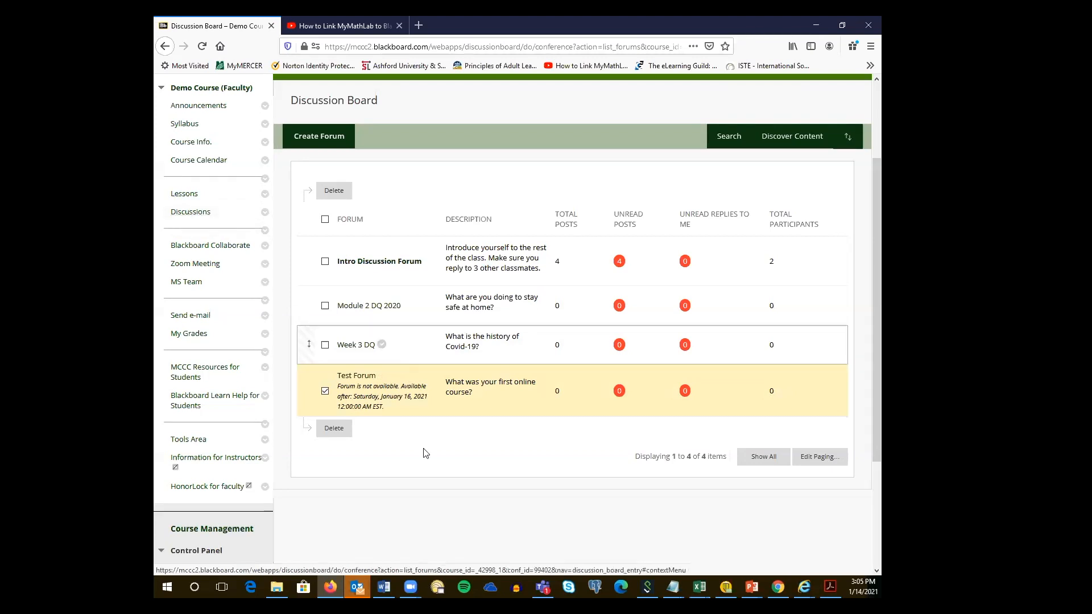
Open the Week 3 folder in the course's Lessons area.
click(183, 196)
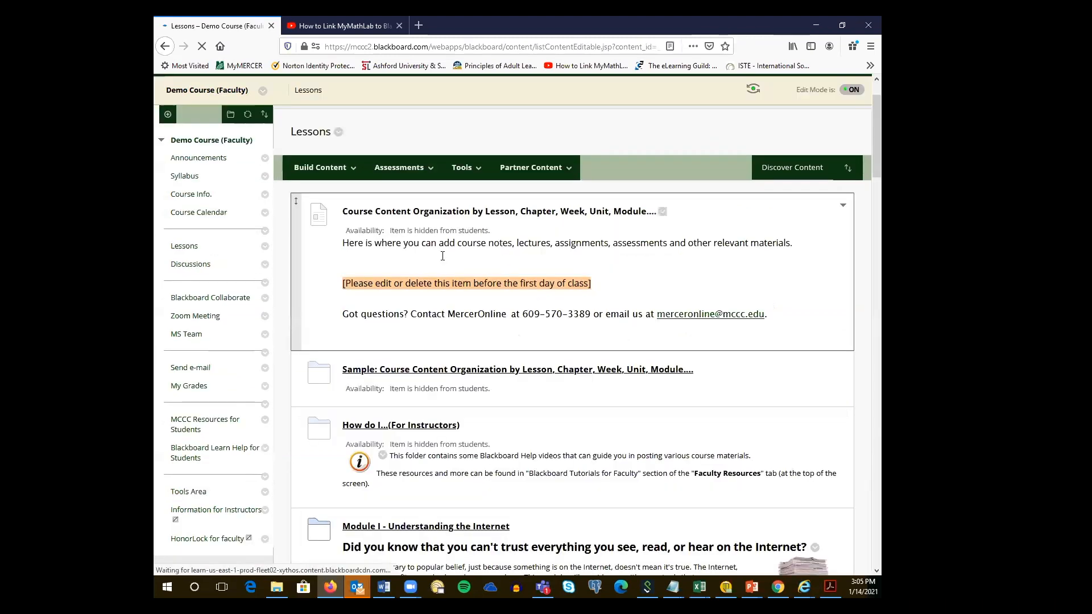
scroll(444, 260, down, 5)
scroll(444, 260, down, 6)
scroll(445, 258, up, 3)
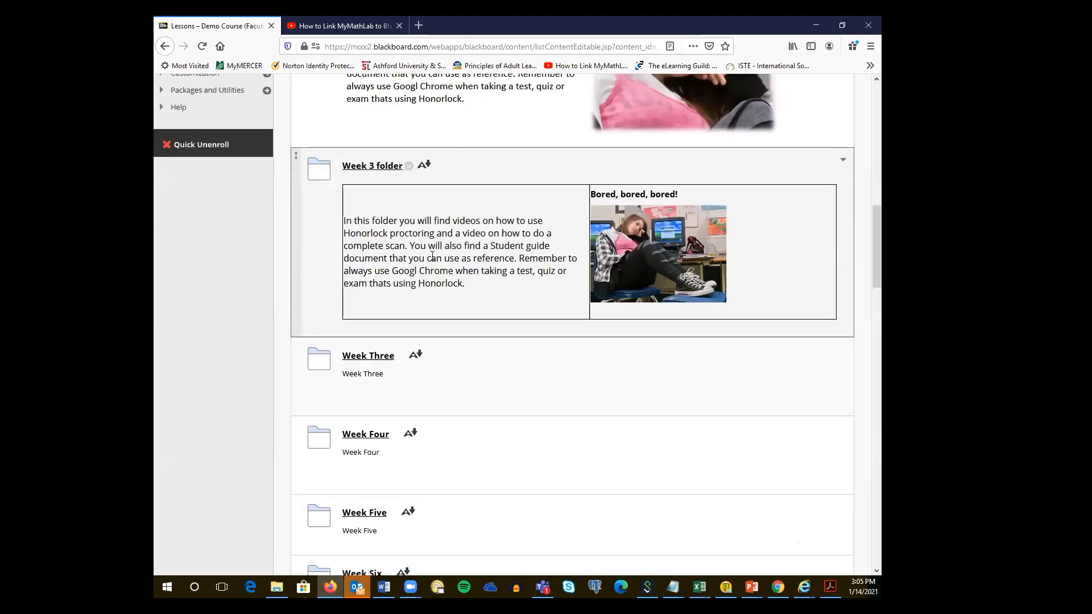
scroll(429, 259, up, 1)
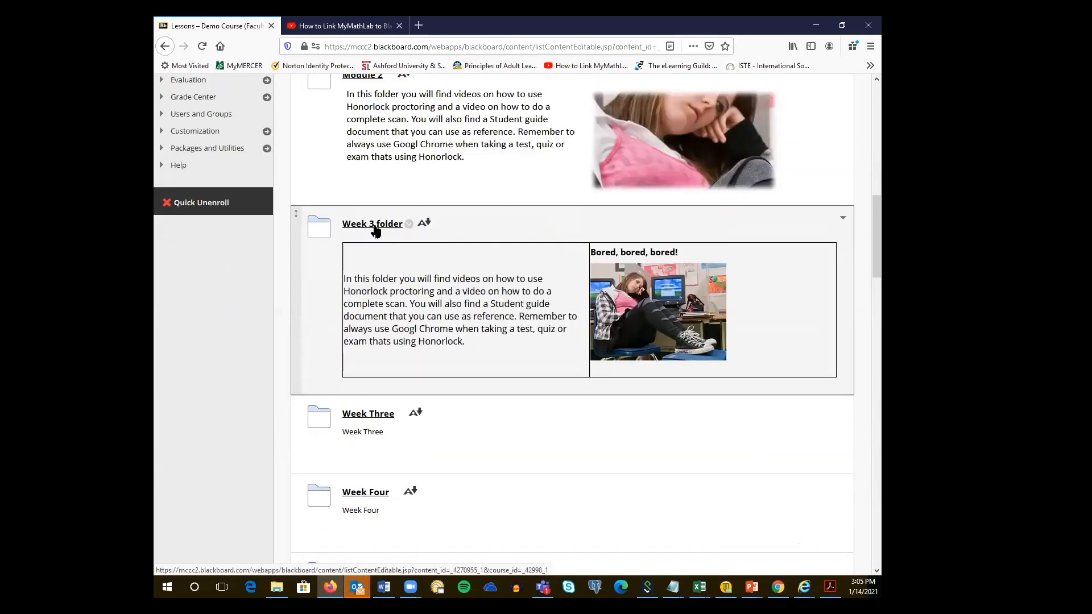
click(375, 225)
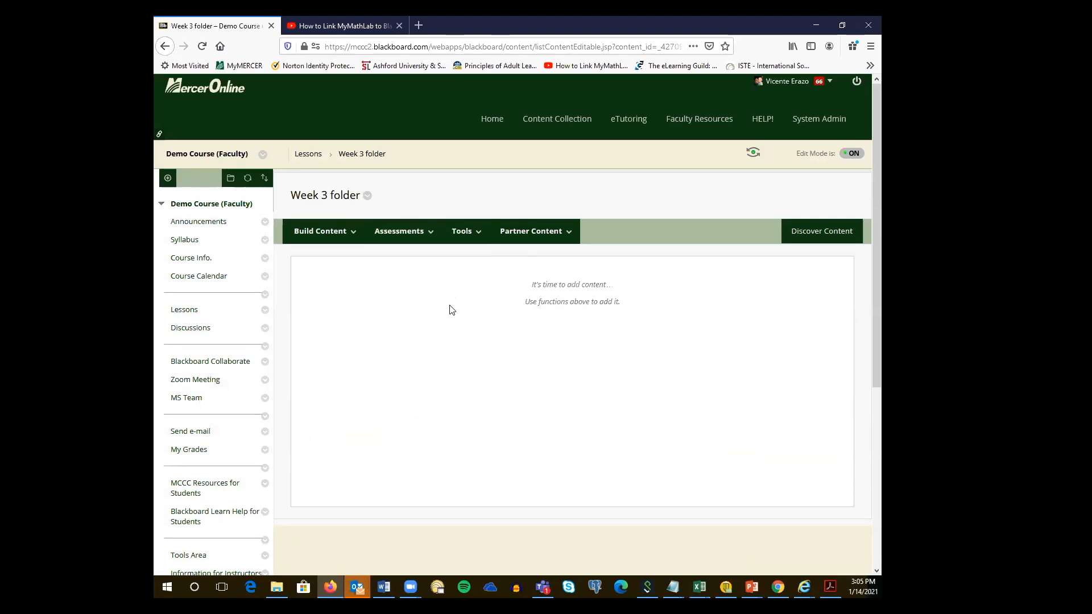
Start a discussion board link in the Week 3 folder that points to the existing Test Forum.
click(474, 236)
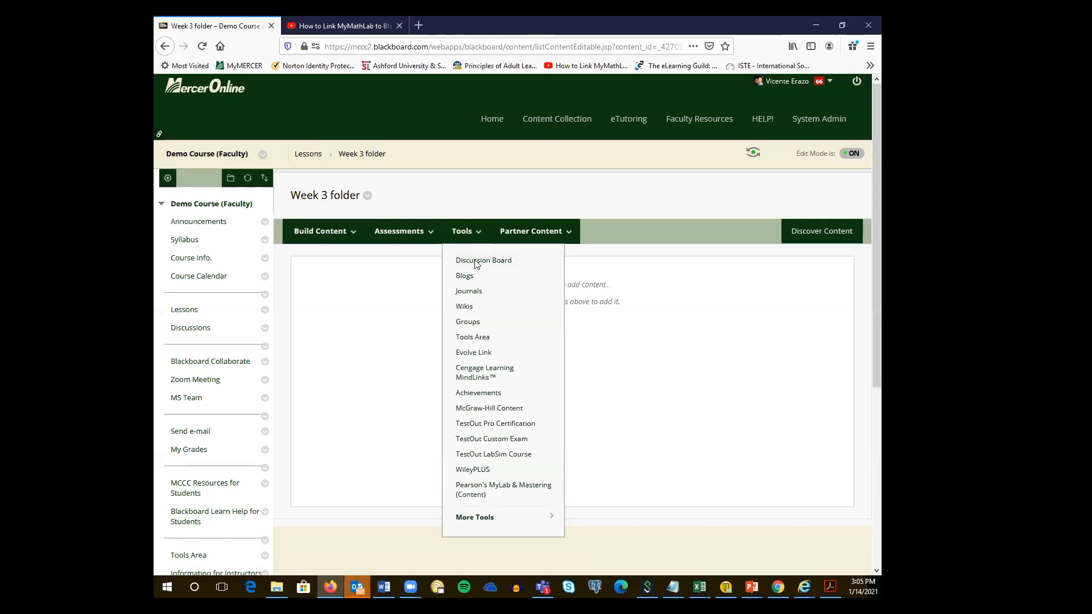
click(477, 262)
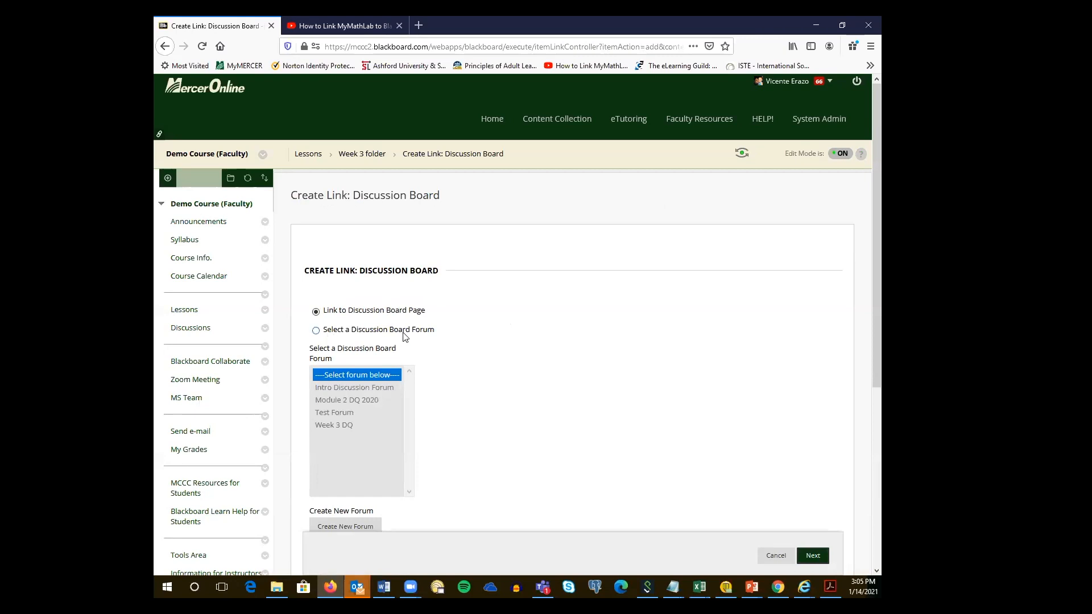
click(316, 334)
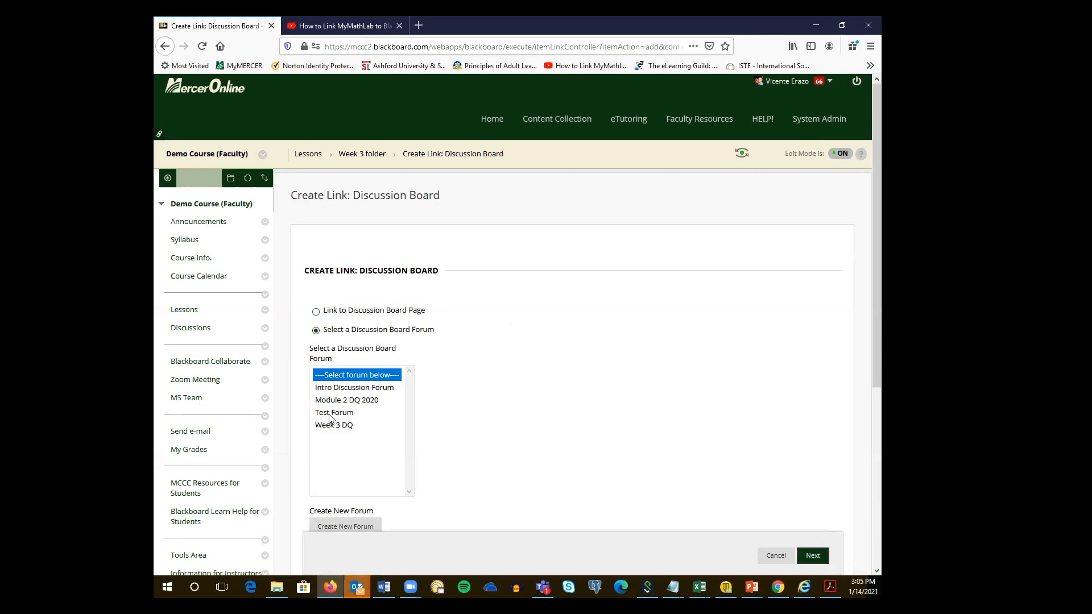
click(331, 416)
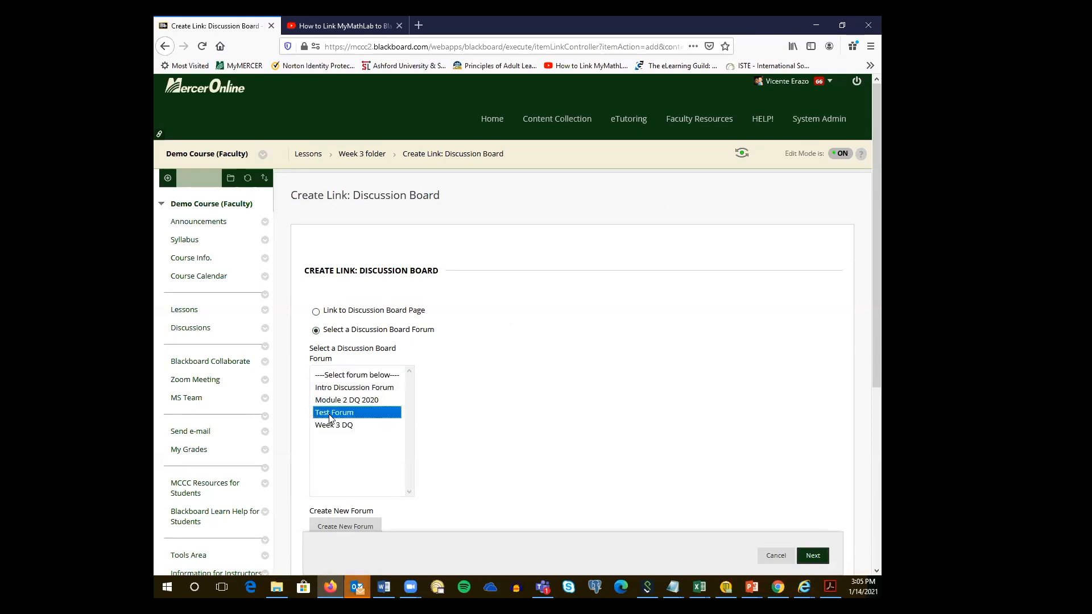
scroll(521, 407, down, 3)
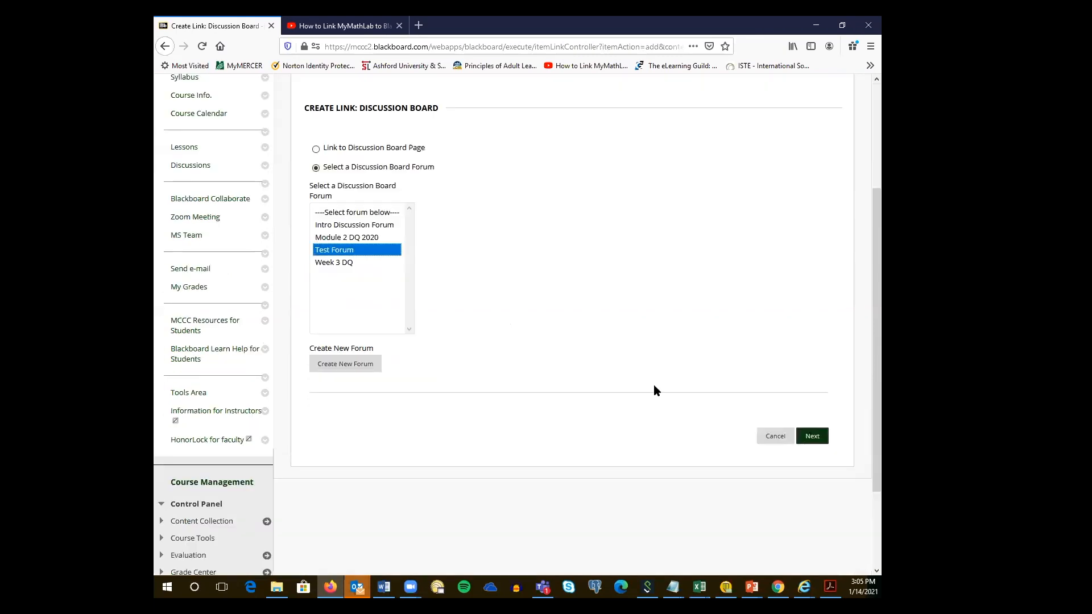
click(815, 430)
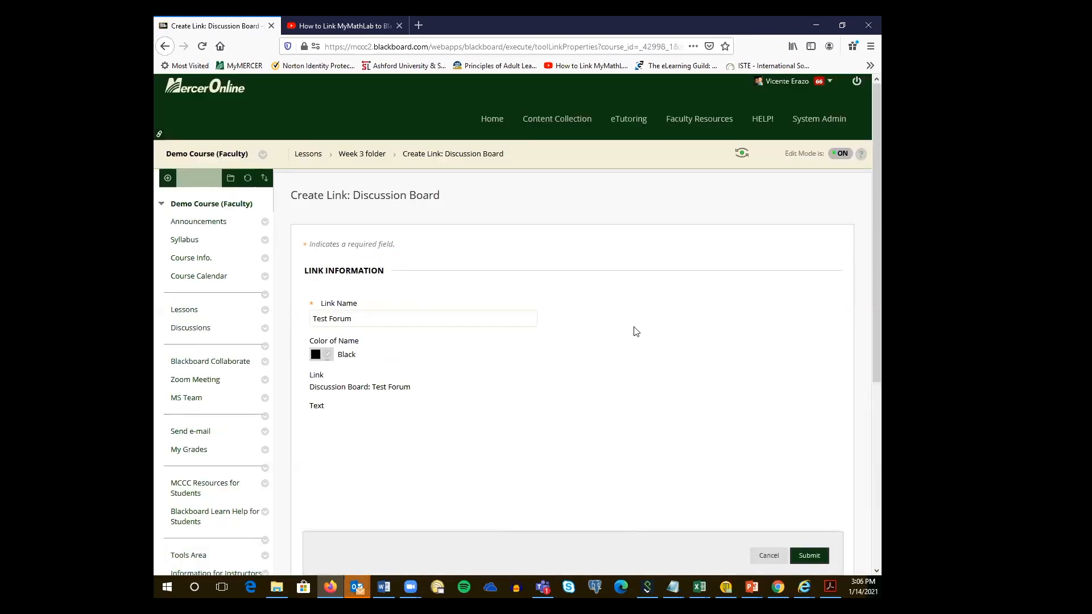
Add the text "More info" to the Test Forum link and submit it.
scroll(522, 247, down, 3)
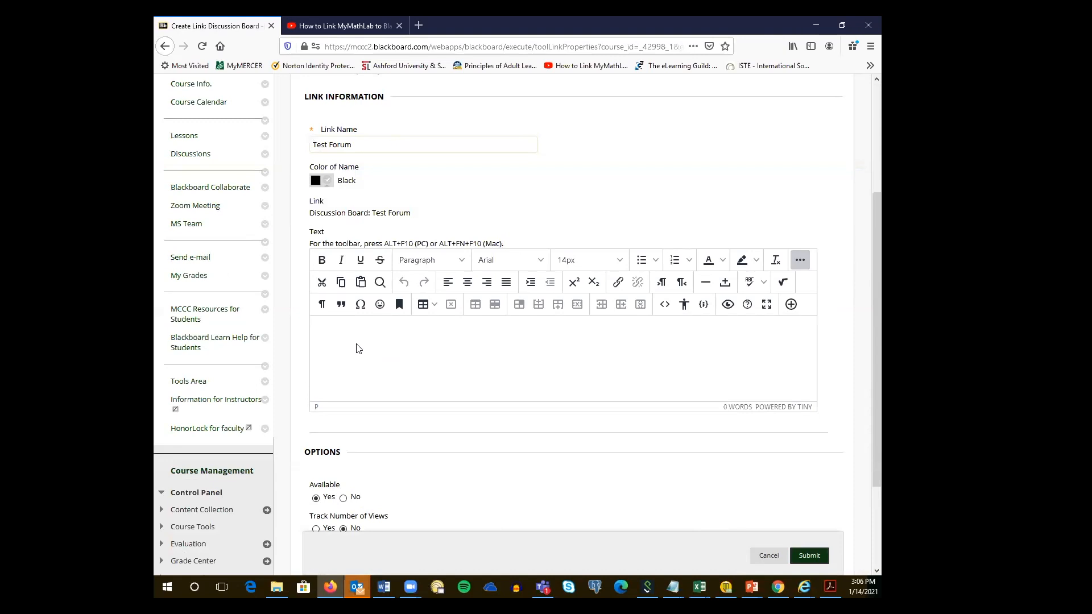
click(341, 341)
text(ore info)
scroll(370, 377, down, 2)
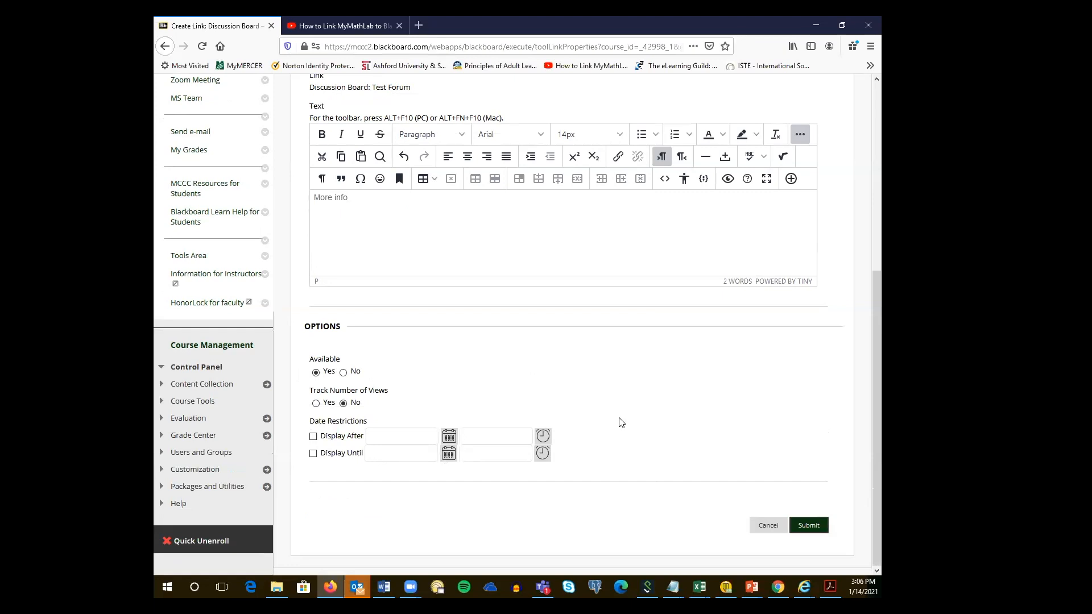
click(808, 526)
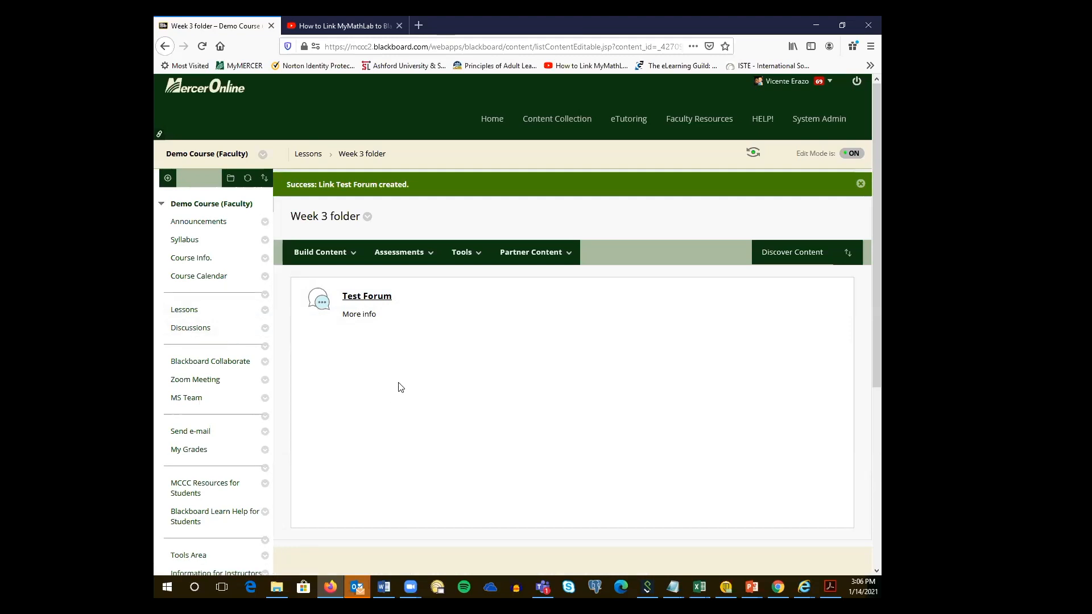
Return to the course's Lessons area and look inside the Week Three folder.
click(314, 155)
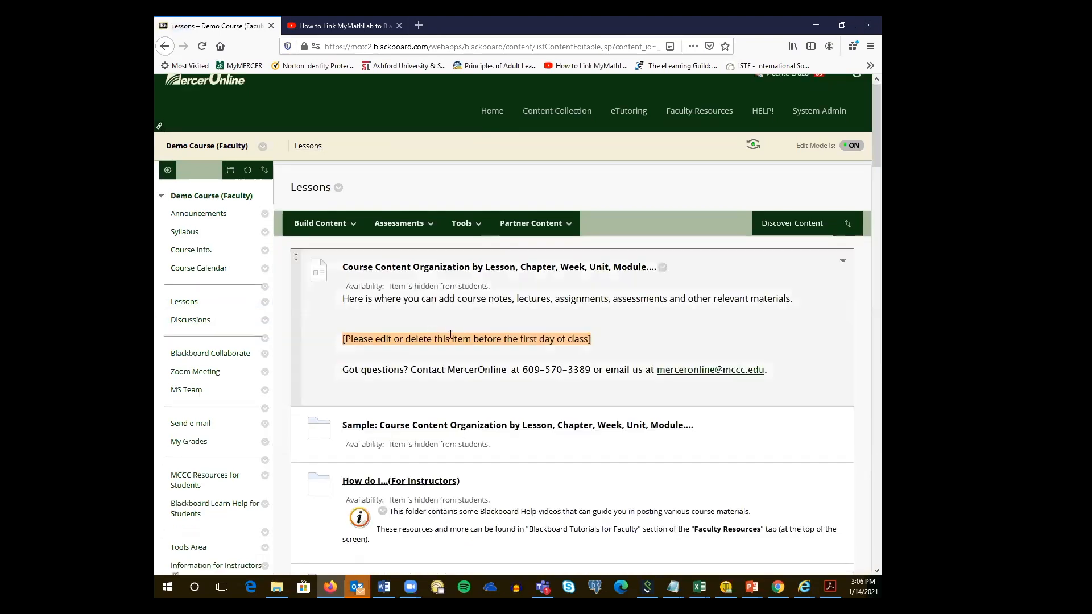
scroll(448, 339, down, 5)
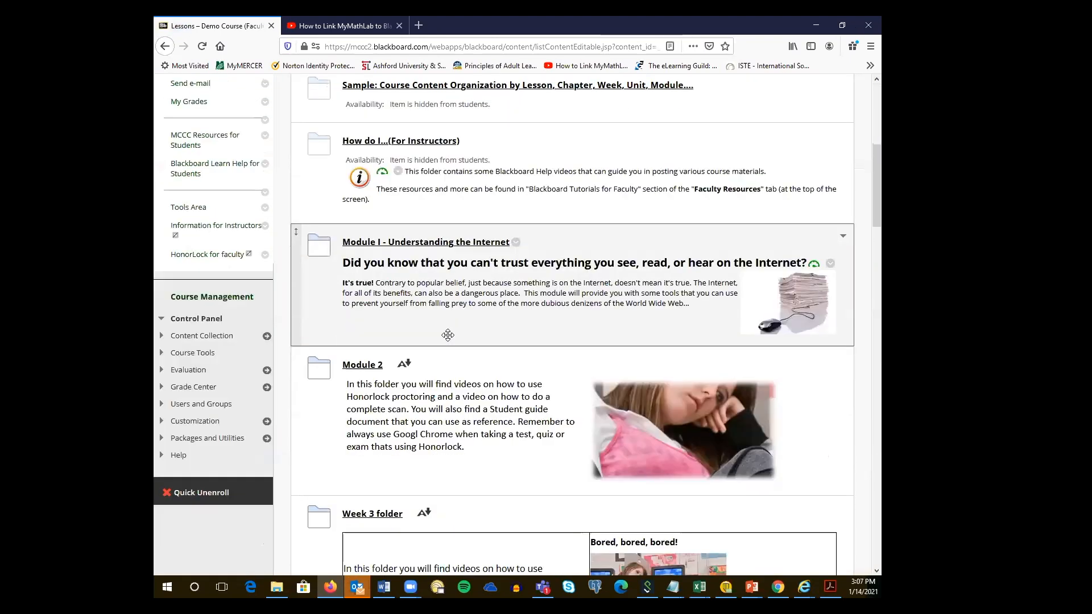
scroll(447, 341, down, 3)
scroll(448, 342, down, 3)
scroll(453, 366, up, 7)
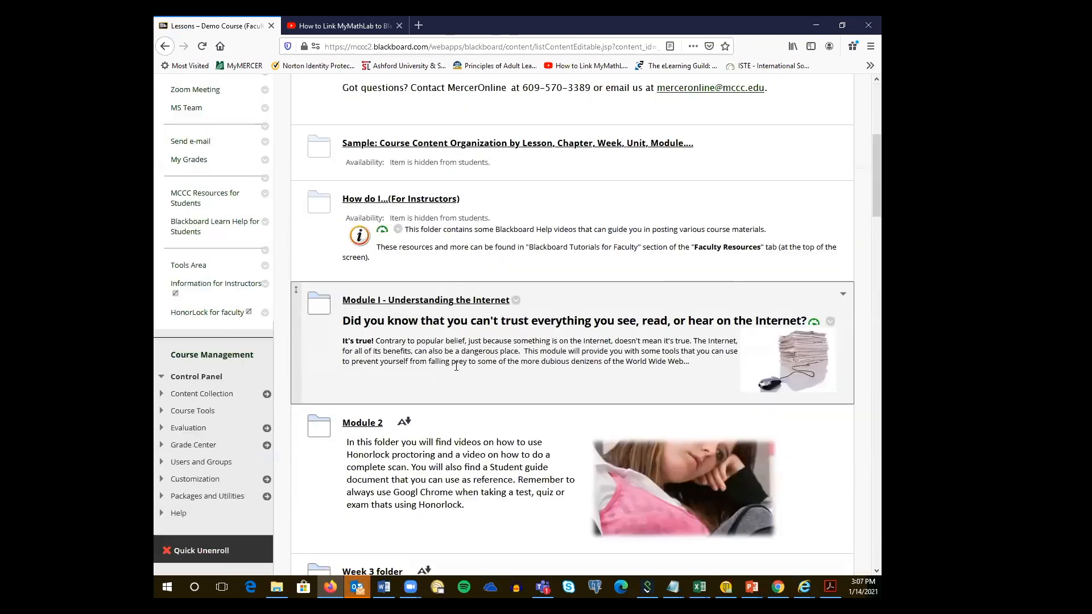
scroll(183, 259, up, 4)
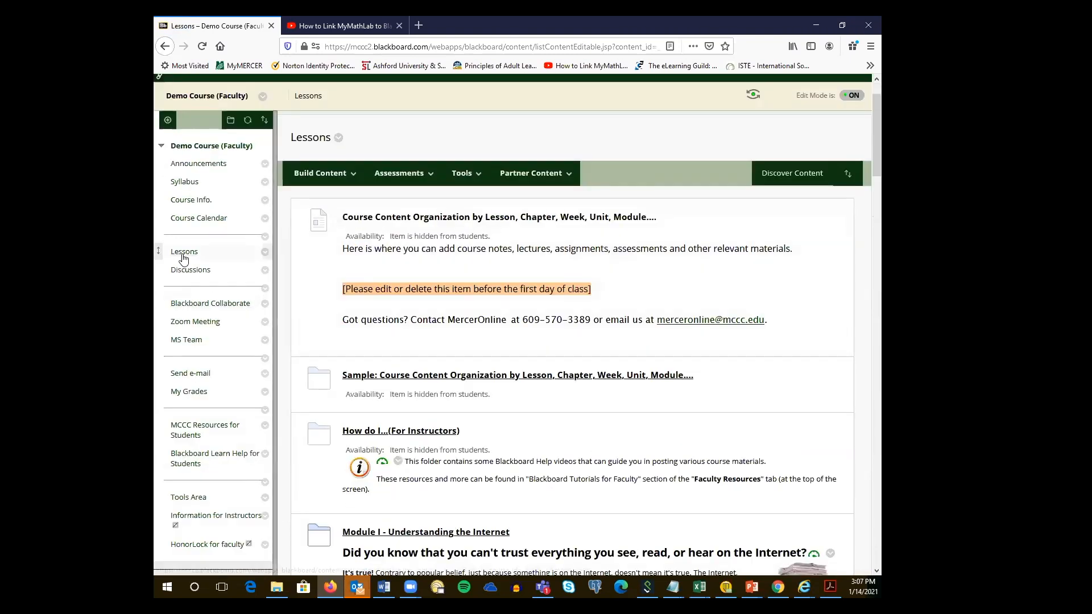
click(183, 256)
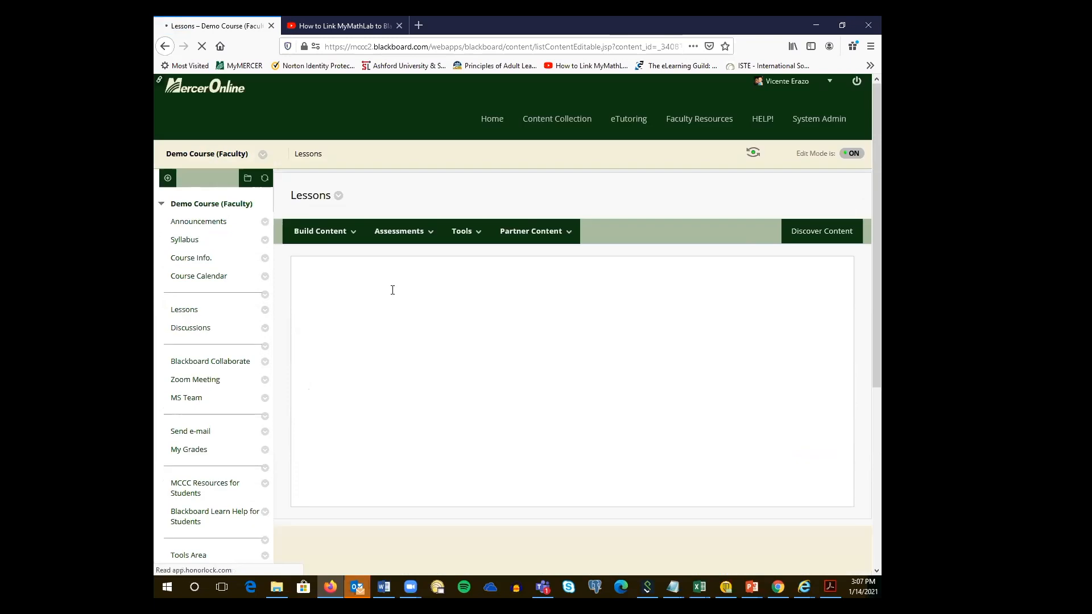
scroll(392, 302, down, 12)
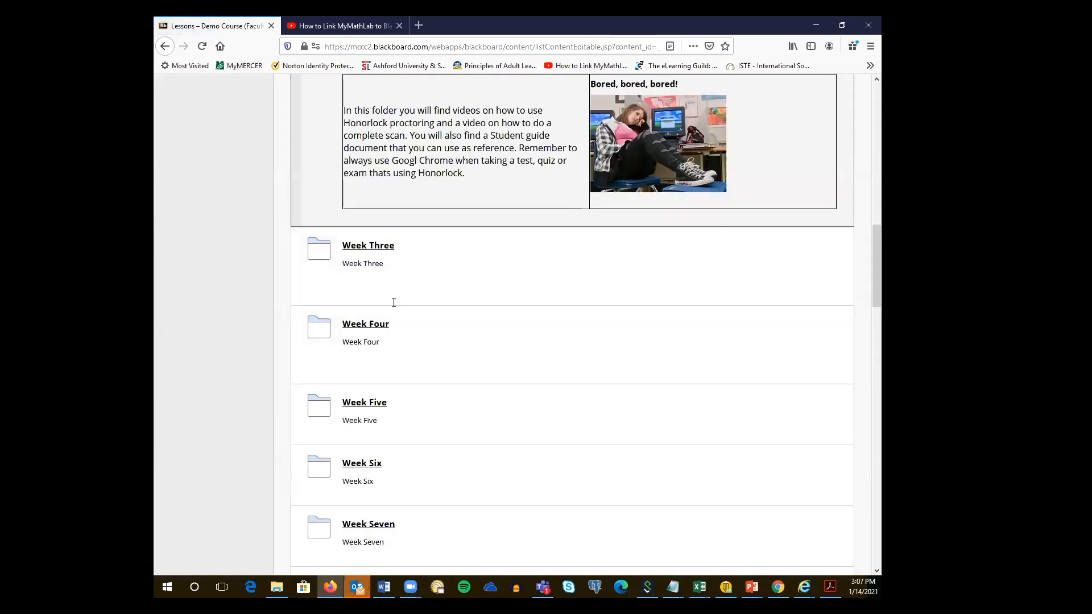
click(368, 240)
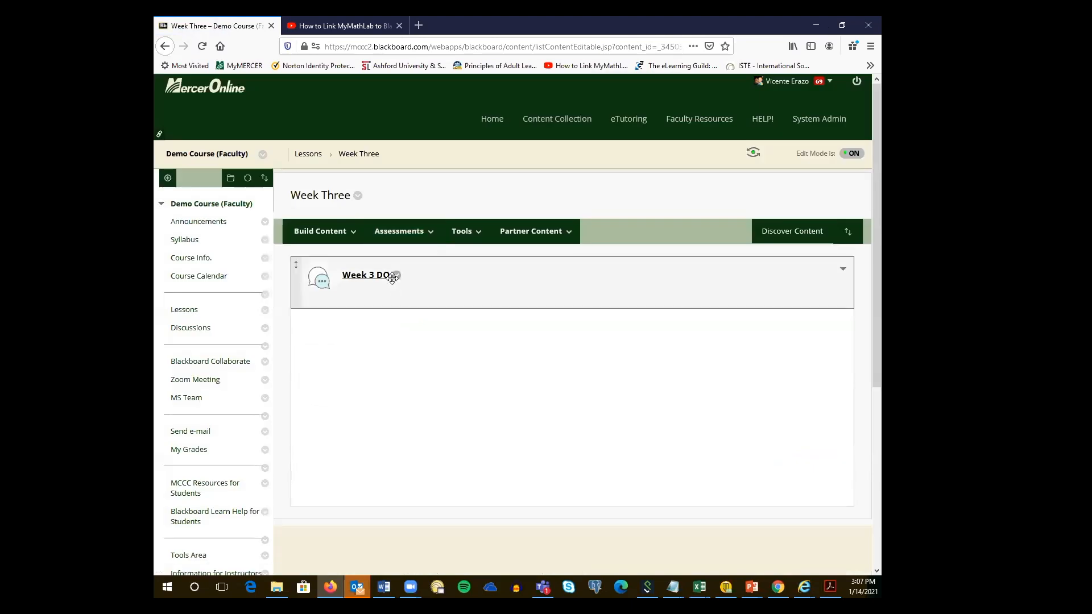
Go back to the Lessons area and open the Week Four folder.
click(308, 153)
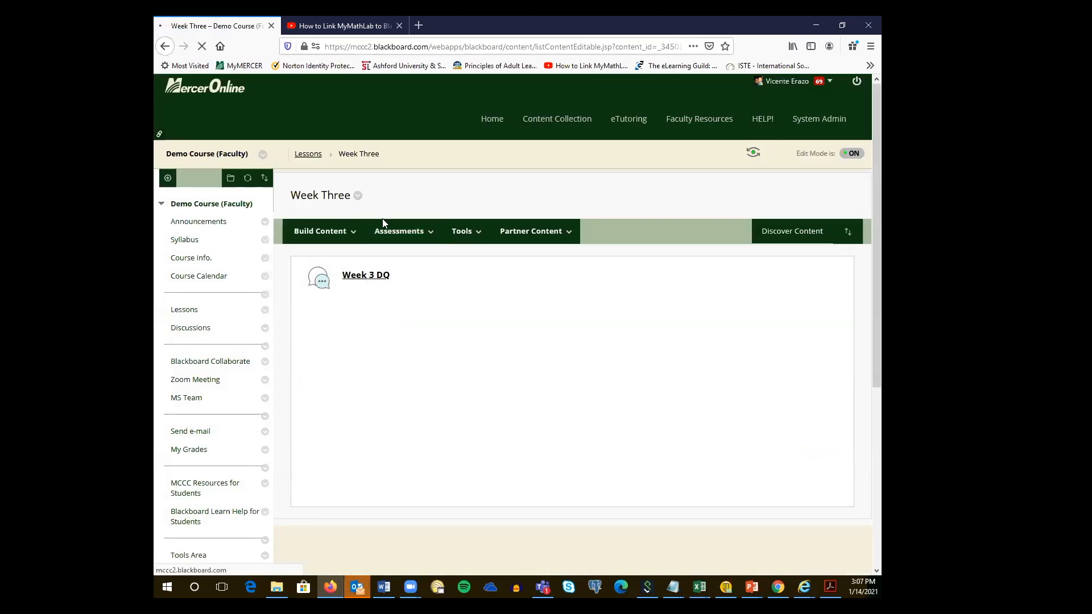
scroll(378, 250, down, 15)
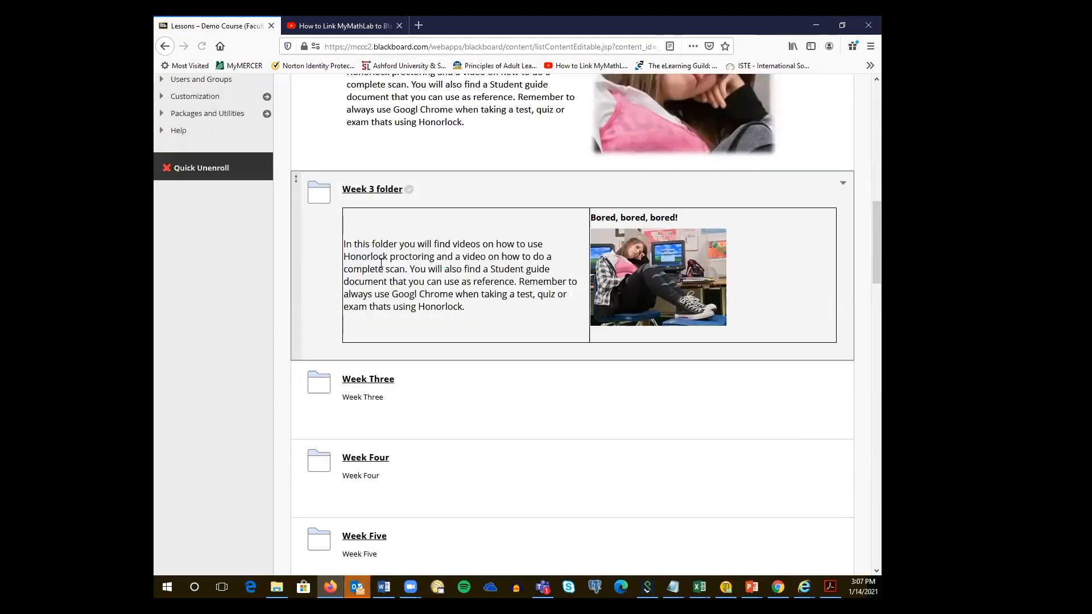
scroll(374, 229, down, 4)
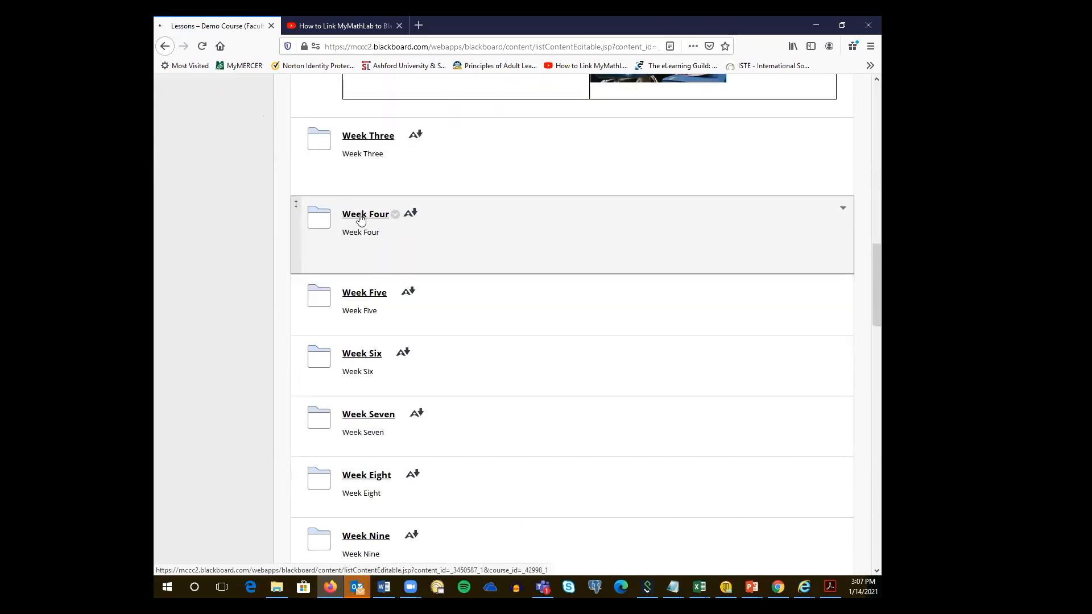
click(361, 219)
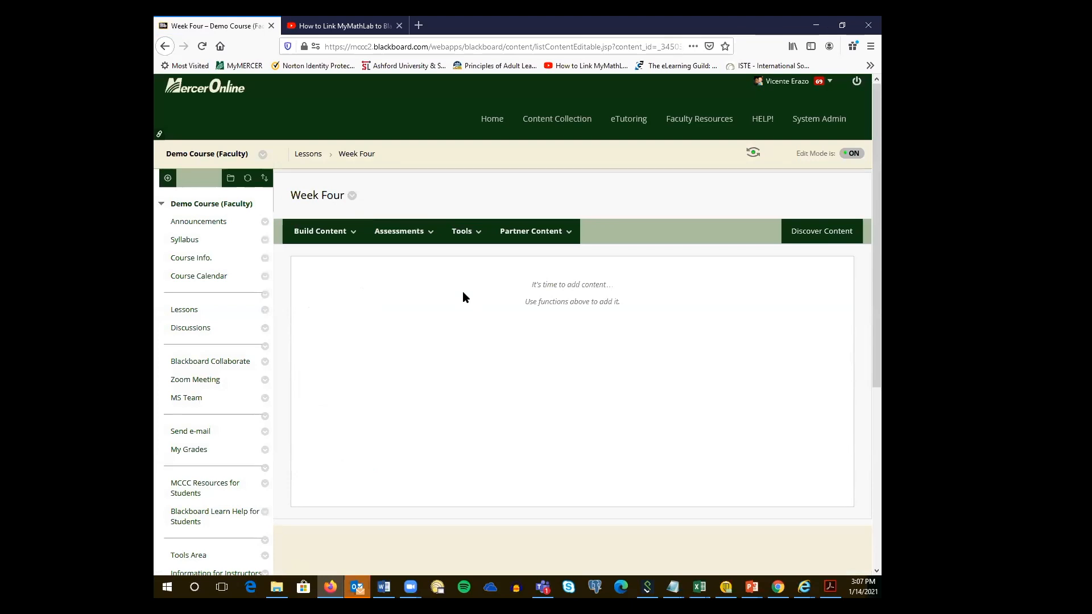
Start a discussion board link in the Week Four folder and begin creating a new forum for it.
click(469, 233)
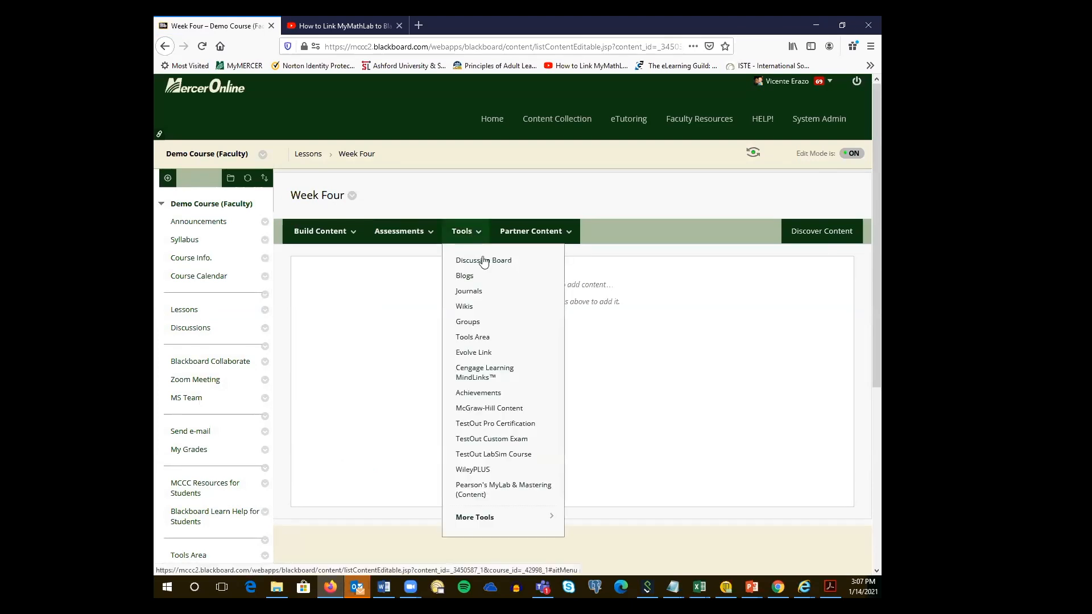
click(483, 263)
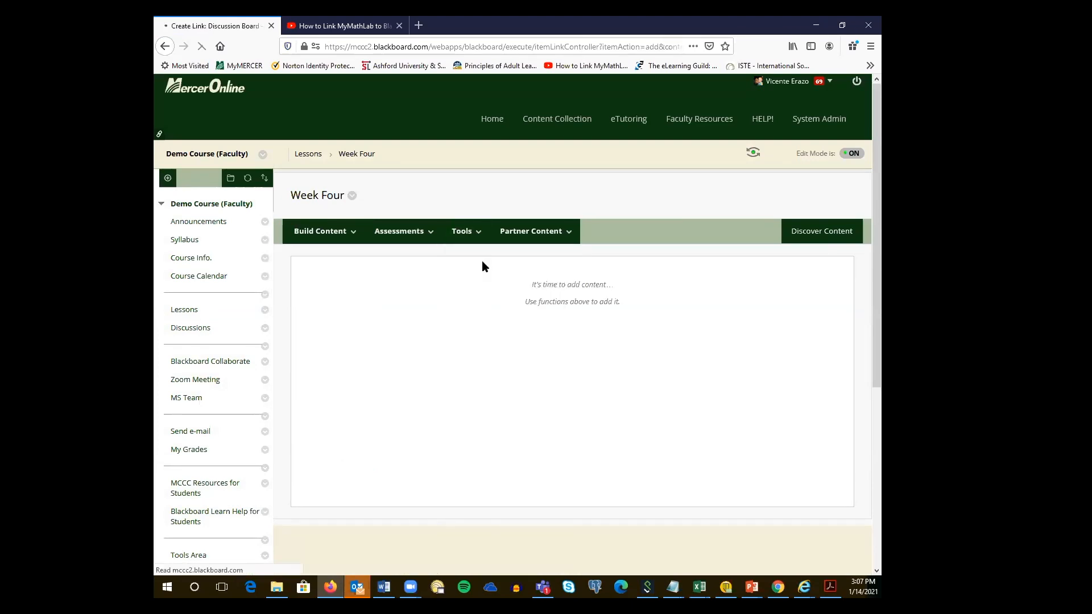
scroll(460, 299, down, 1)
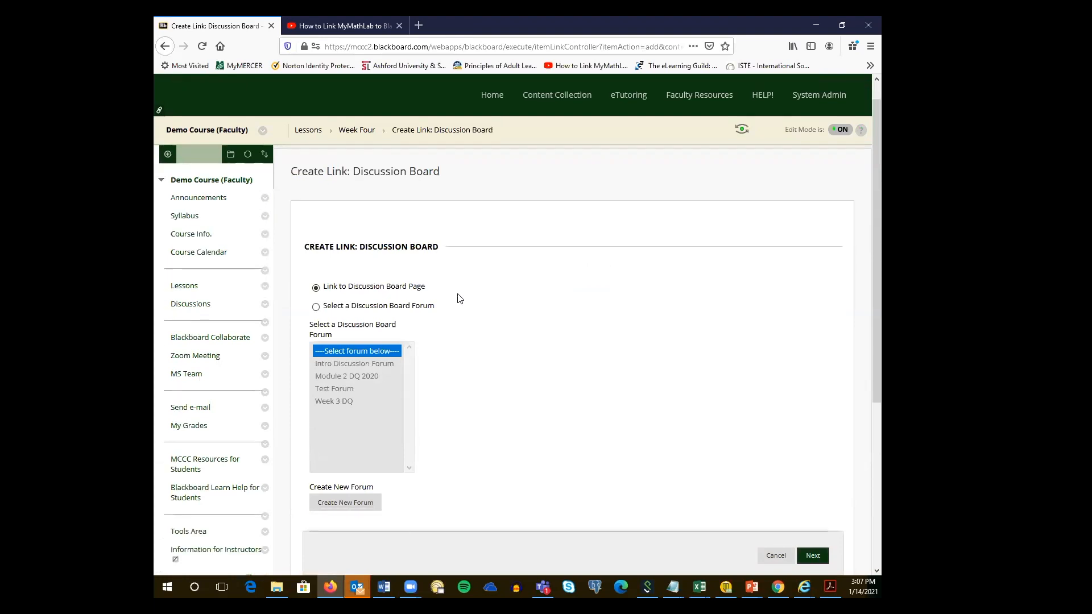
scroll(460, 299, down, 1)
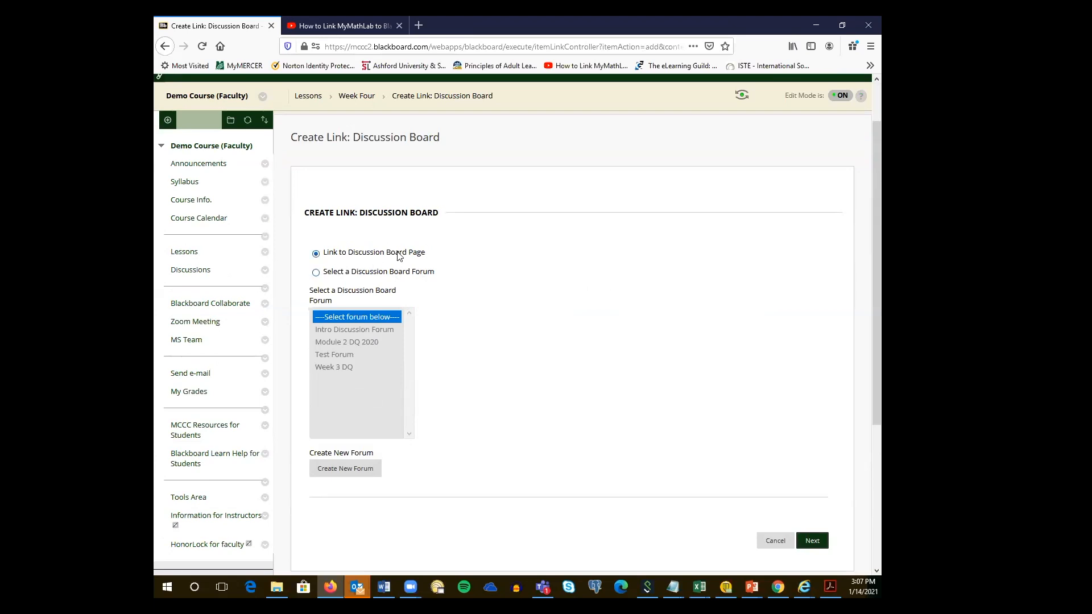
click(341, 470)
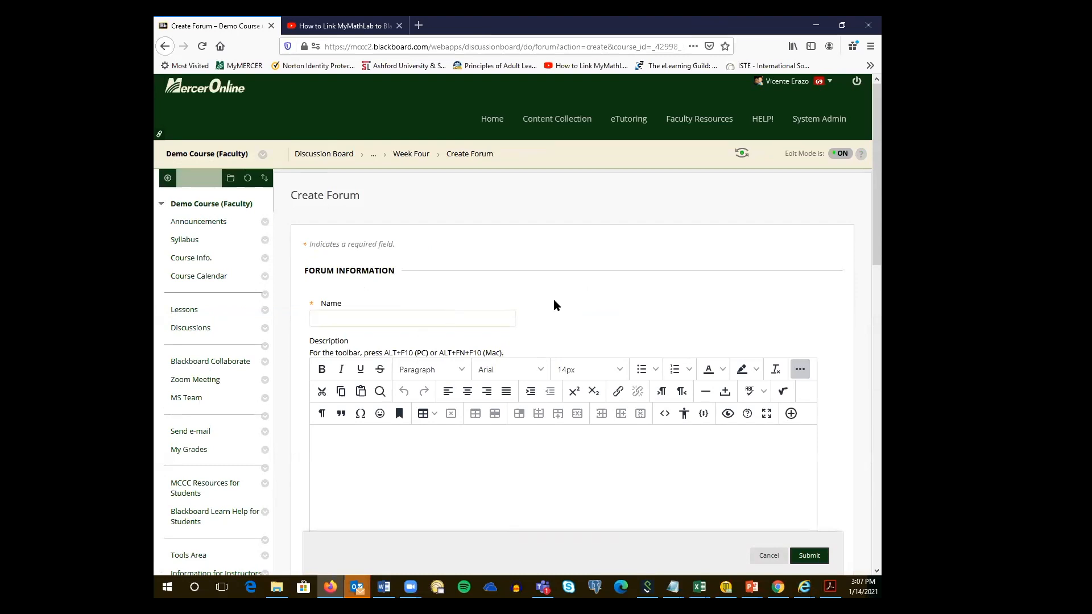
Name the new forum "Week 4 DQ" and enter "Answer this question" as its description.
scroll(546, 305, down, 2)
click(410, 196)
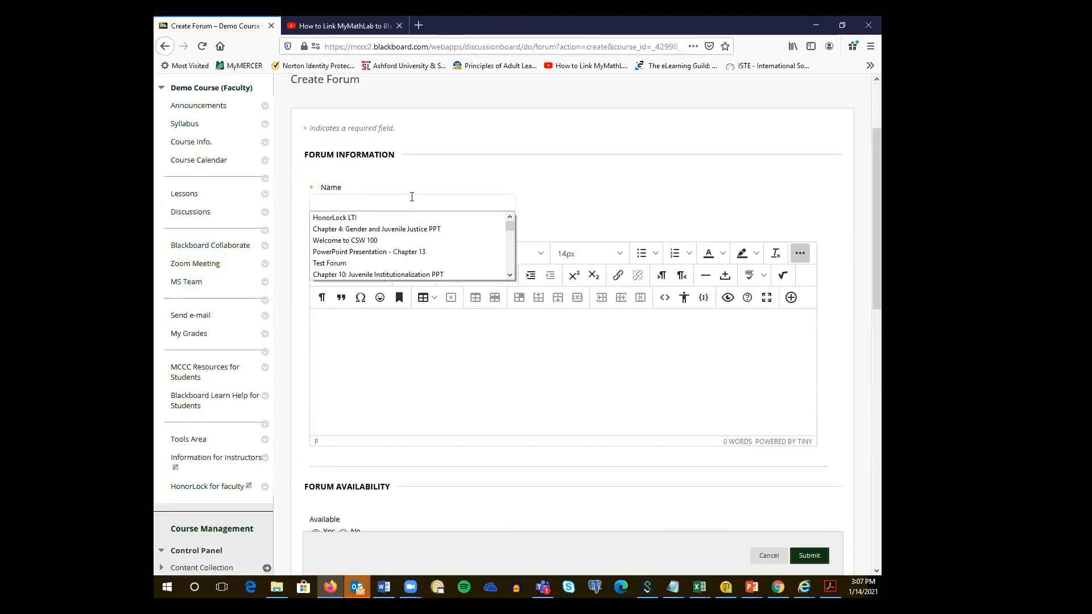
text(Week 4 DQ)
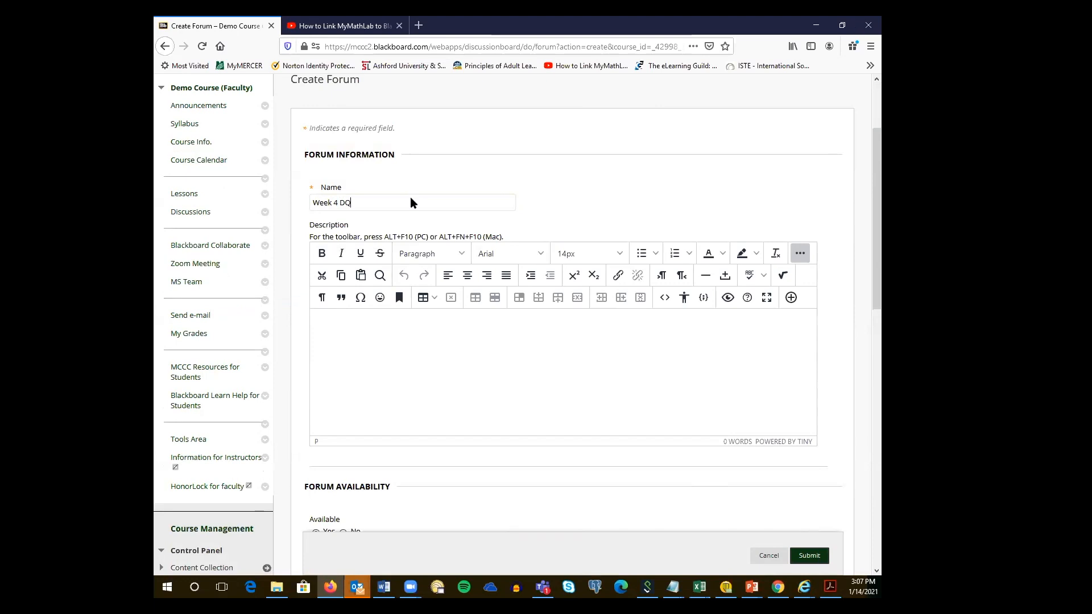
scroll(398, 381, down, 3)
click(370, 195)
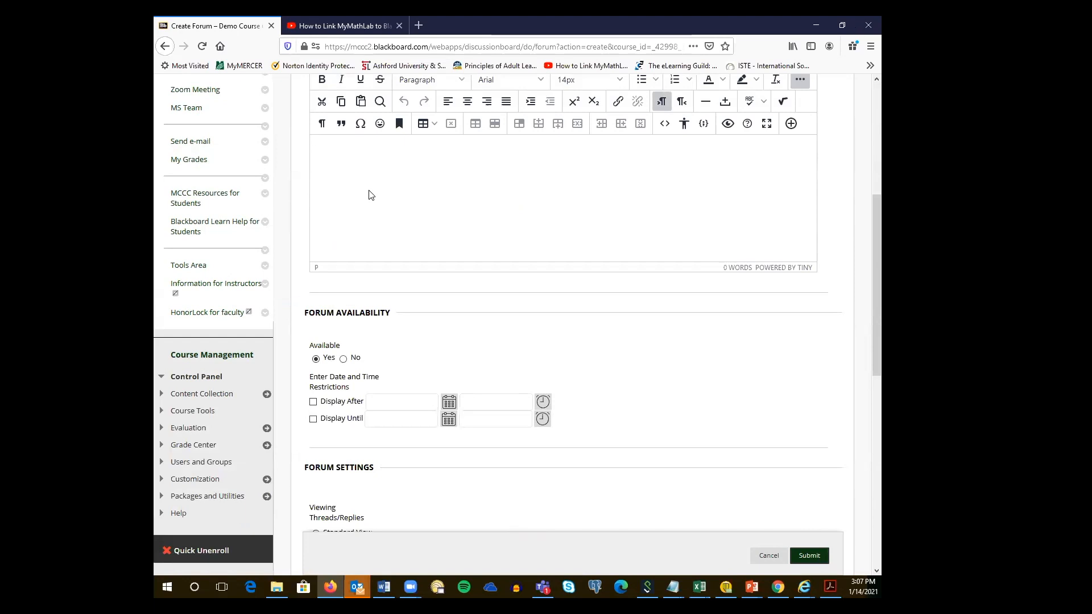
text(Answer this question)
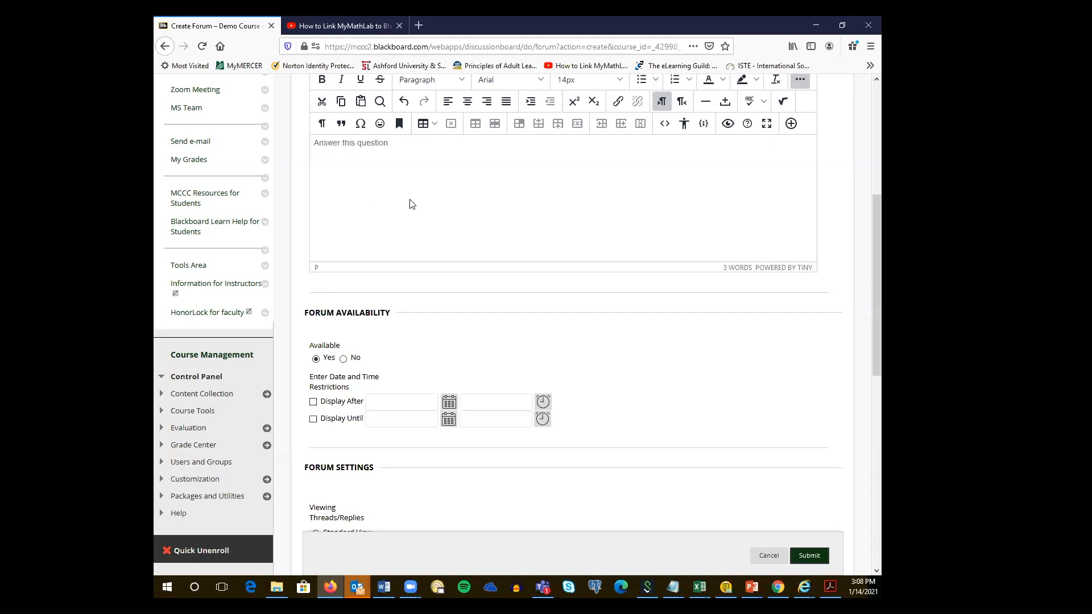
Restrict the forum's availability to display after 01/23/2021 and until 01/30/2021.
scroll(397, 240, down, 2)
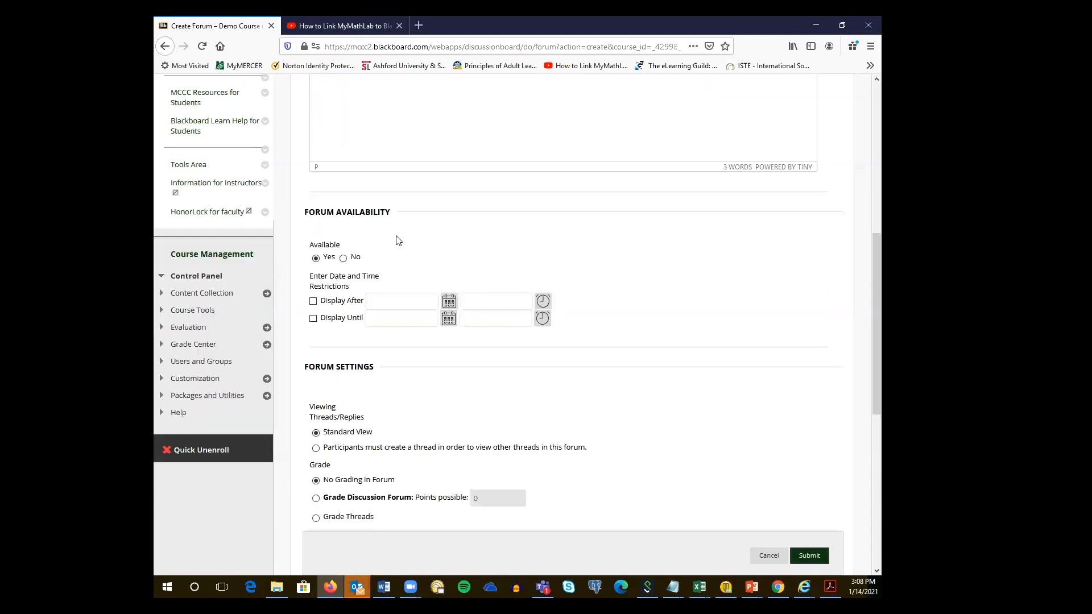
scroll(332, 197, down, 2)
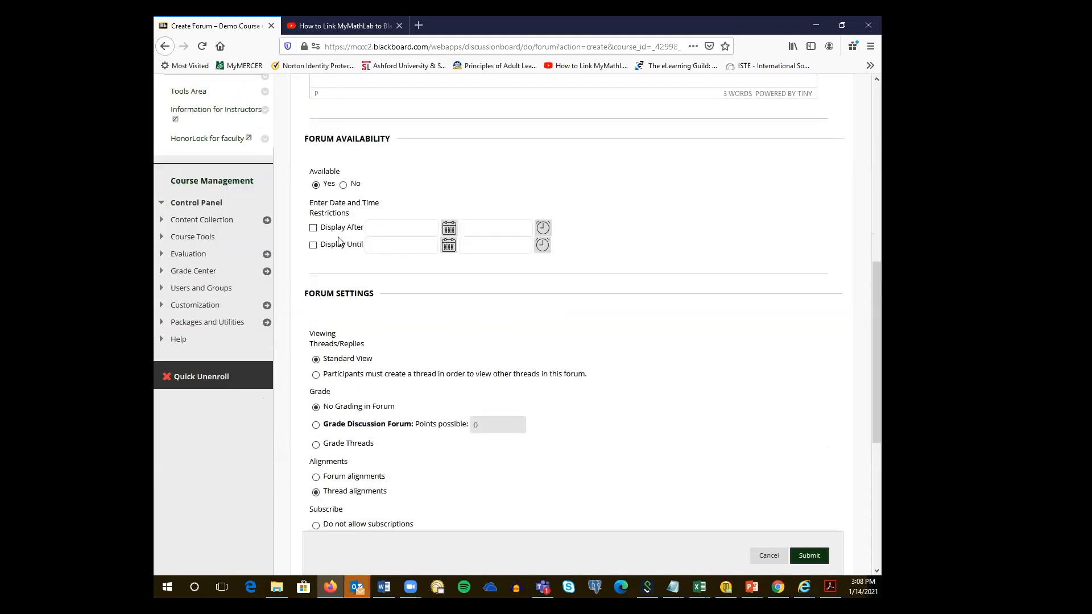
click(449, 230)
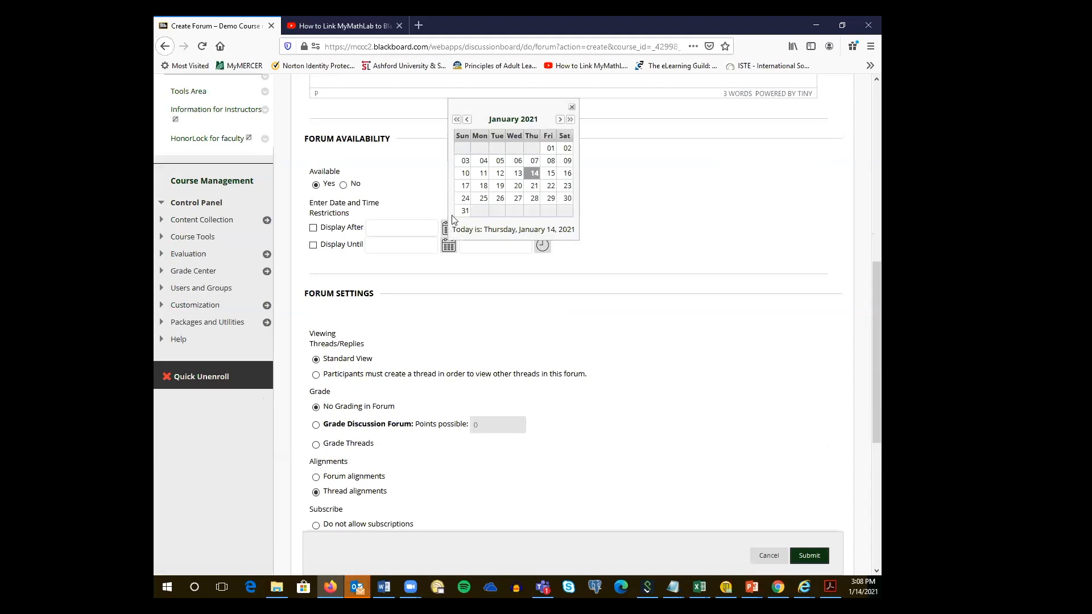
click(568, 188)
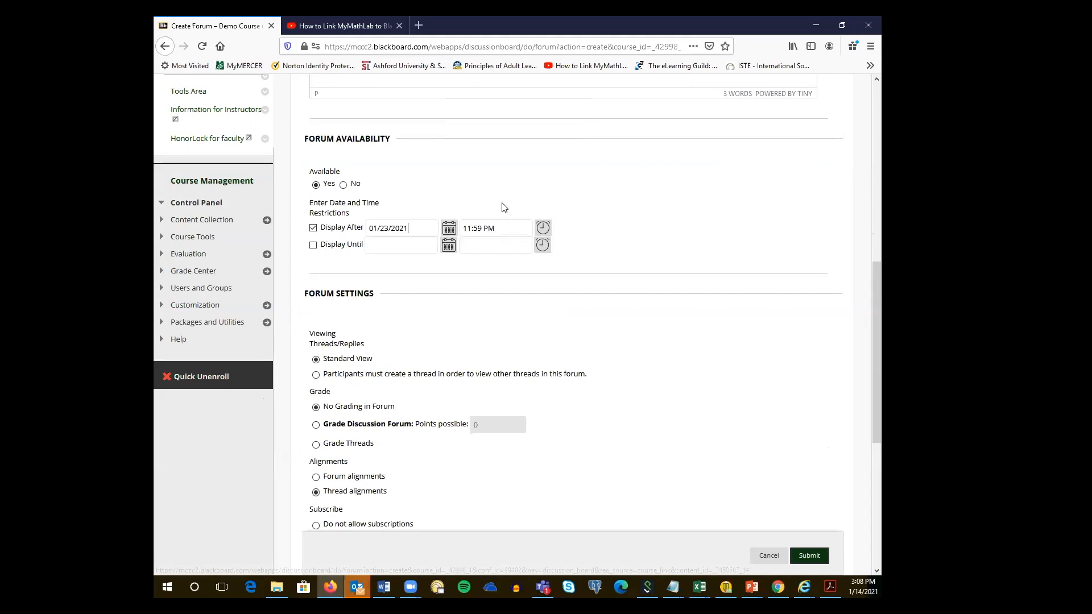
click(451, 248)
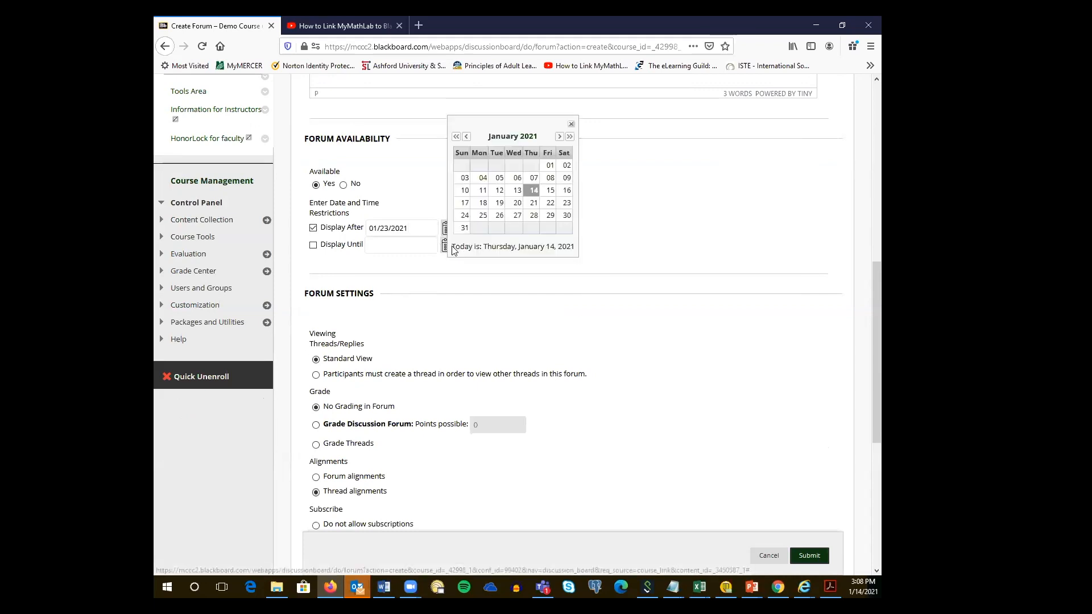
click(566, 219)
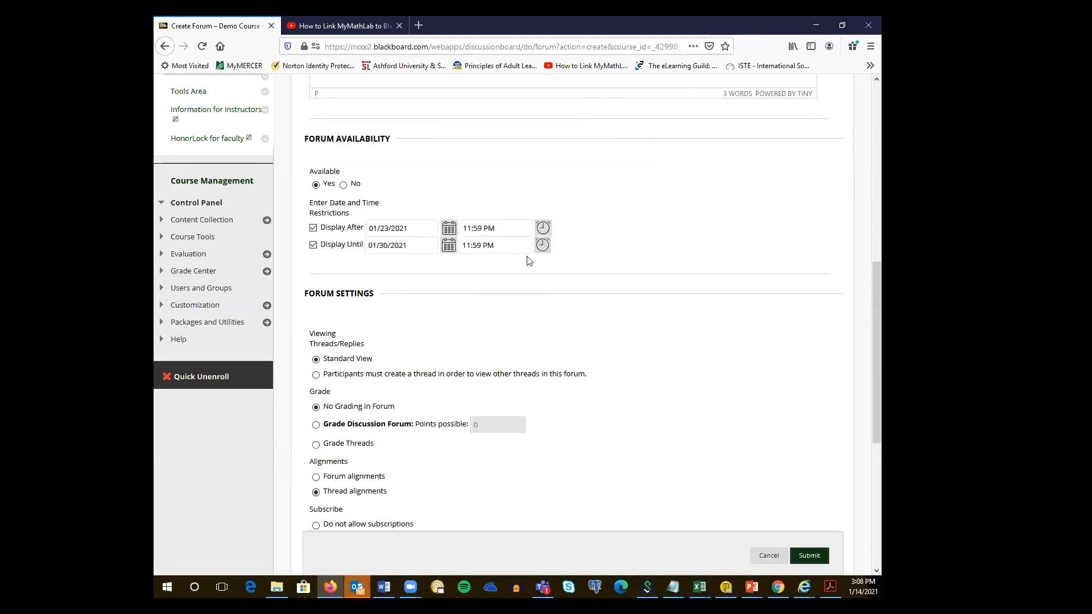
Grade the discussion forum out of 100 points and show participants in needs grading status after every 3 posts.
scroll(504, 242, down, 3)
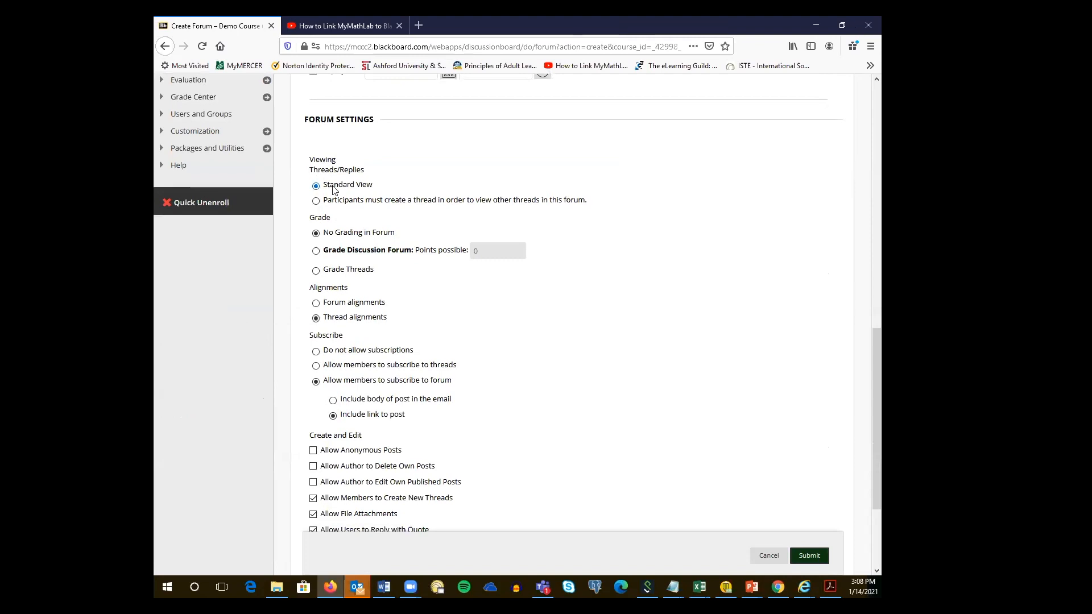
scroll(365, 206, down, 1)
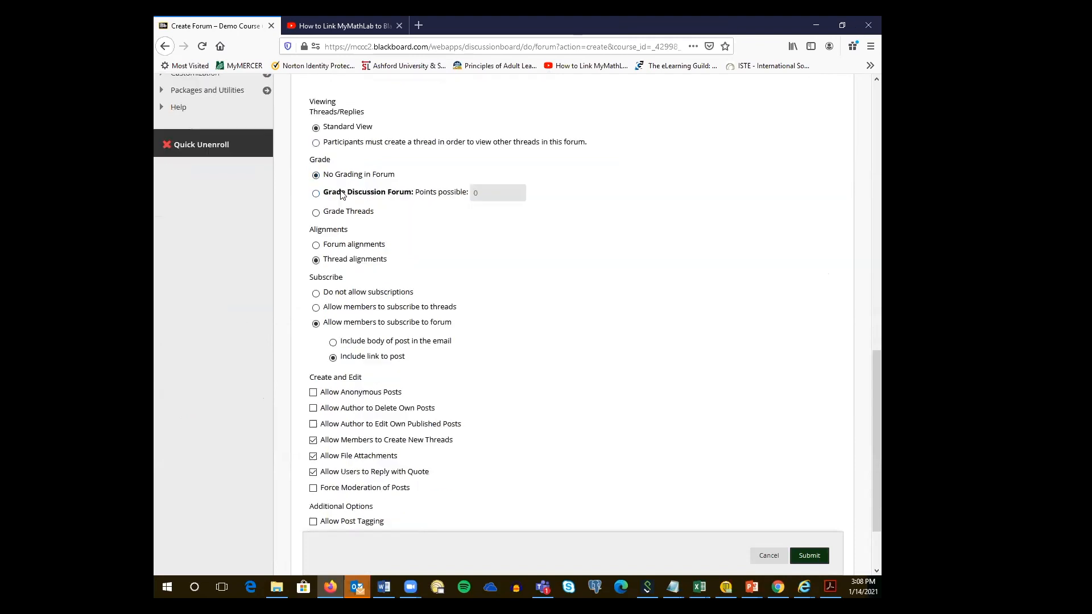
click(353, 194)
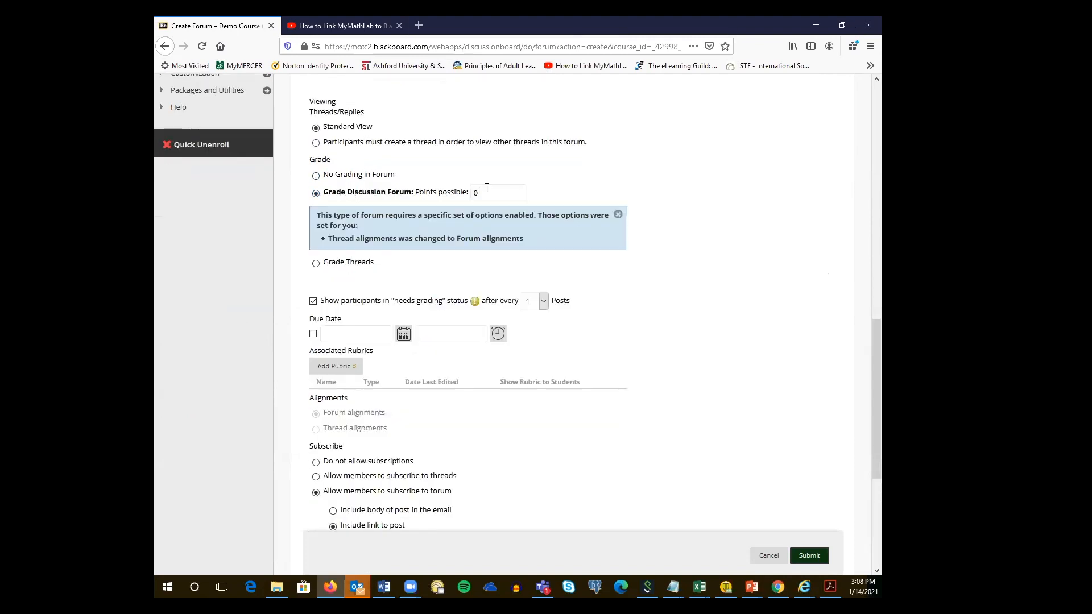
double_click(482, 190)
text(100)
click(543, 307)
click(529, 364)
Enable a due date for the graded forum and set it to 01/27/2021.
scroll(410, 259, down, 2)
click(313, 218)
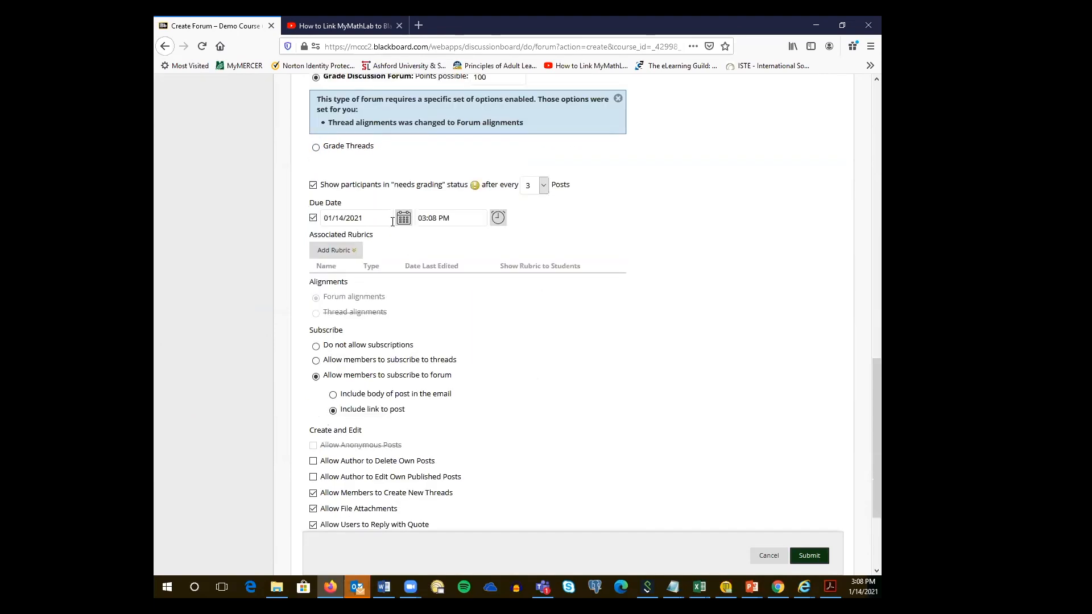
click(404, 218)
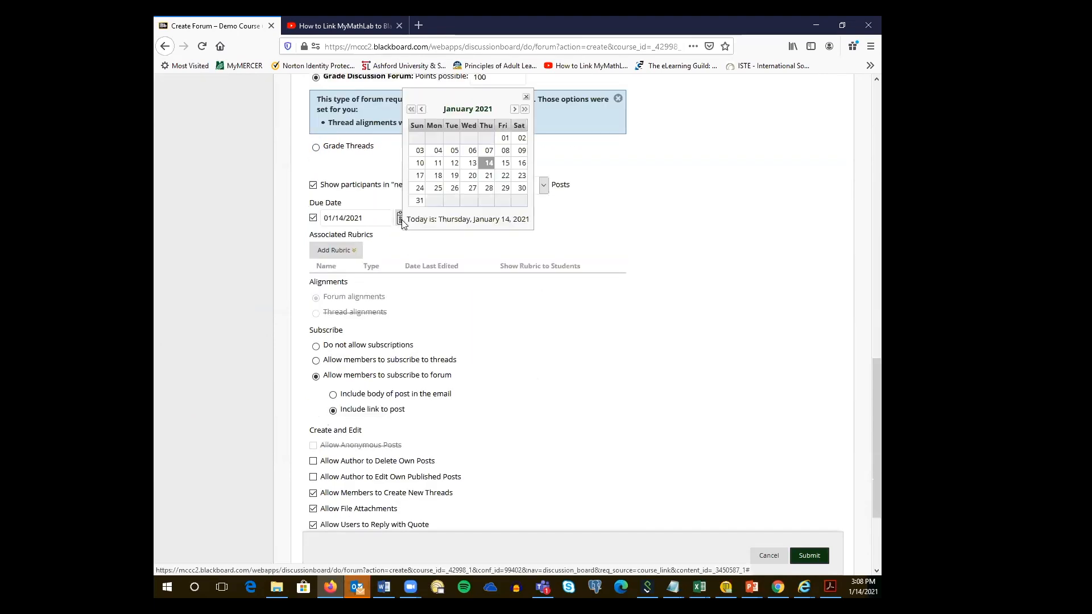
click(475, 193)
Allow authors to edit their own published posts and submit the new forum.
scroll(408, 281, down, 3)
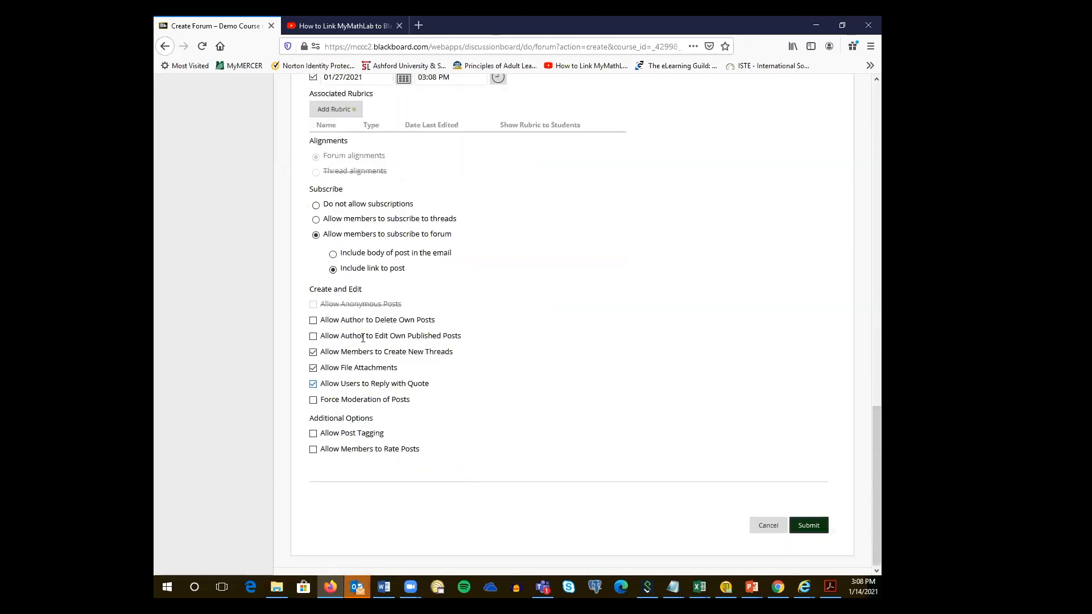
click(313, 336)
click(810, 526)
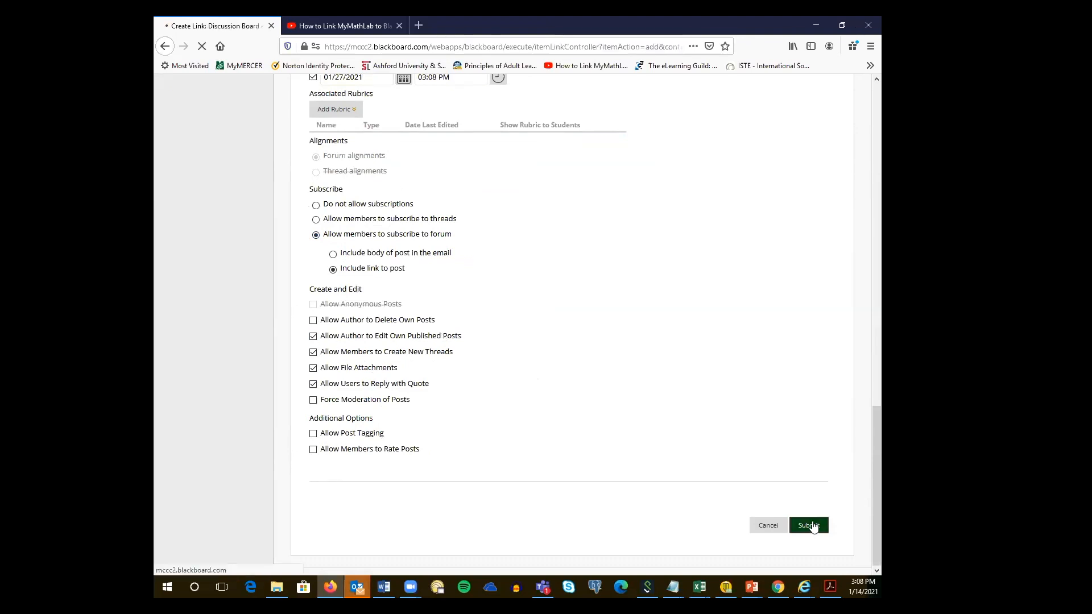
Create the link to the Week 4 DQ forum in the Week Four folder, keeping Week 4 DQ as the link name.
scroll(648, 393, down, 2)
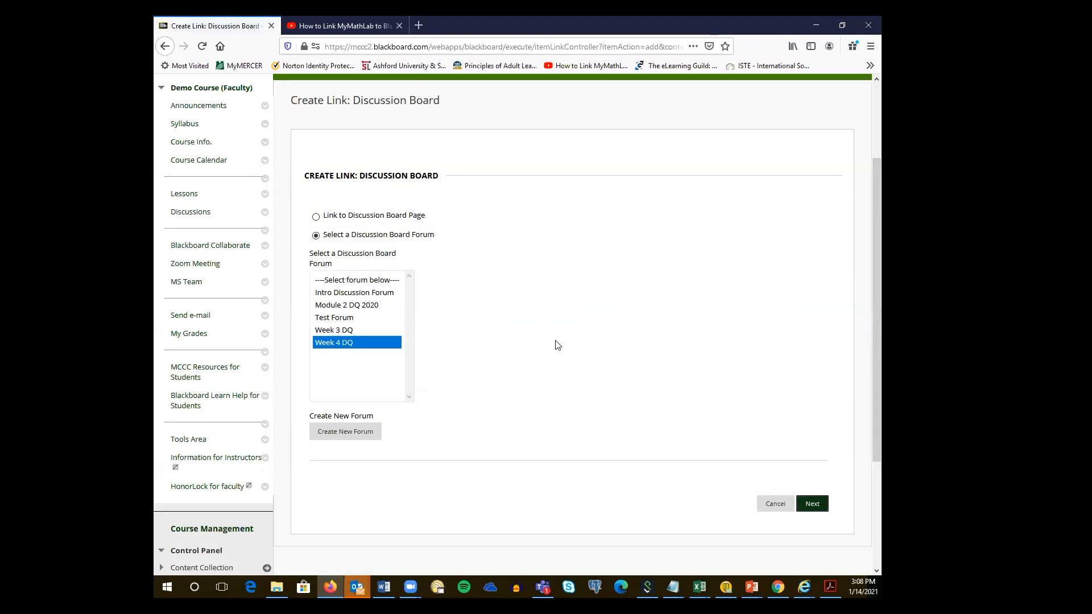
click(812, 505)
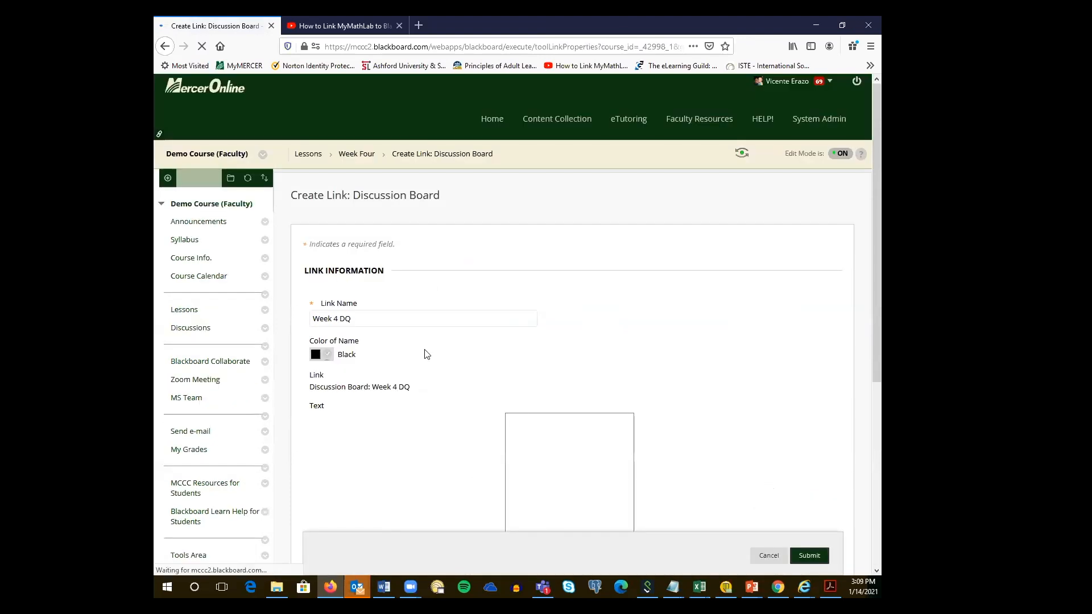
scroll(380, 177, down, 3)
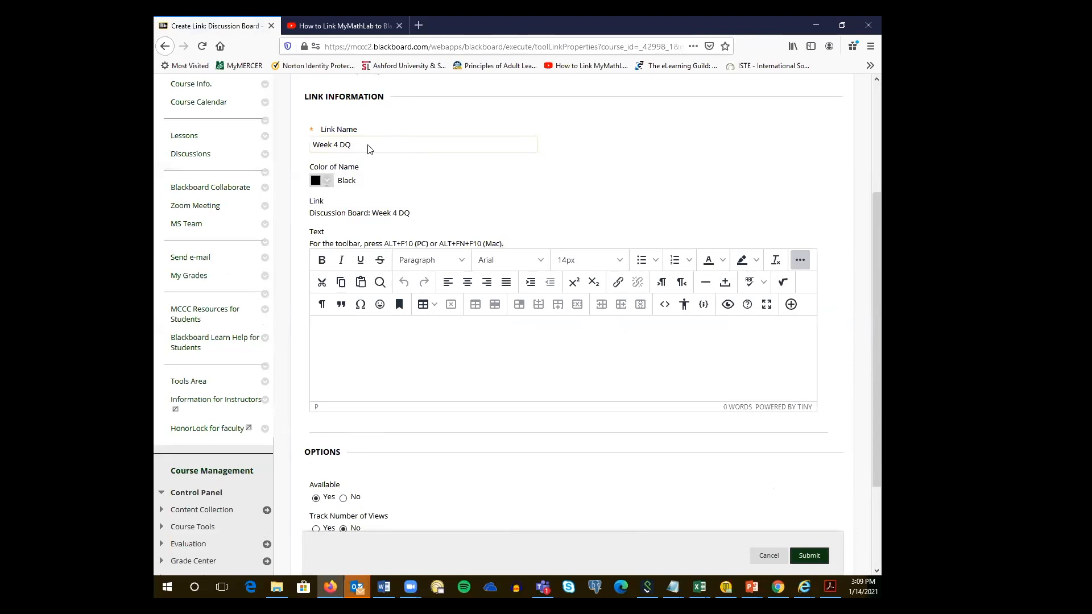
click(344, 348)
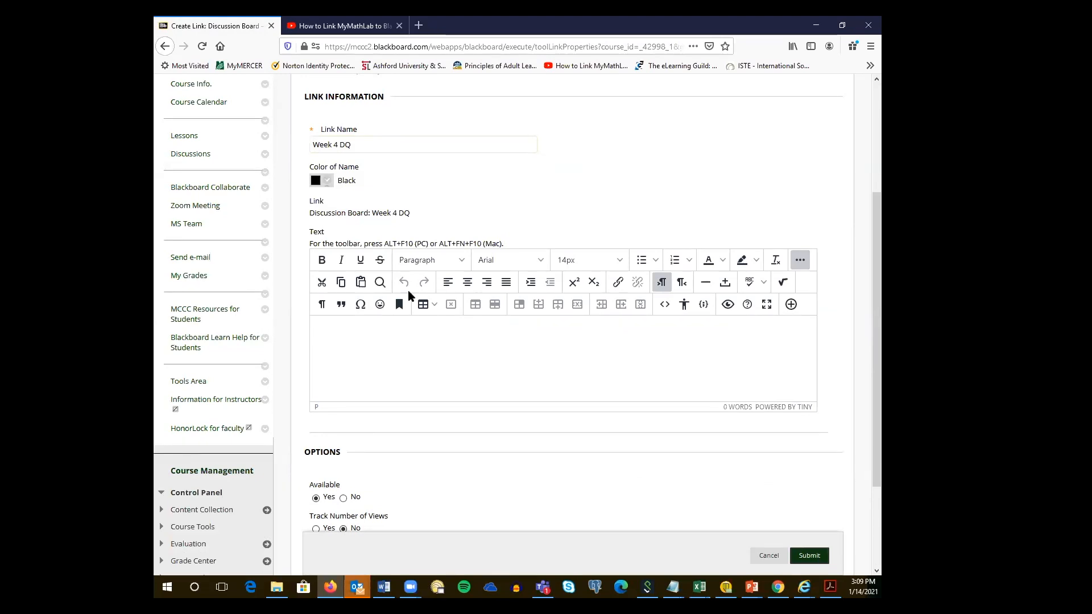
scroll(408, 290, down, 2)
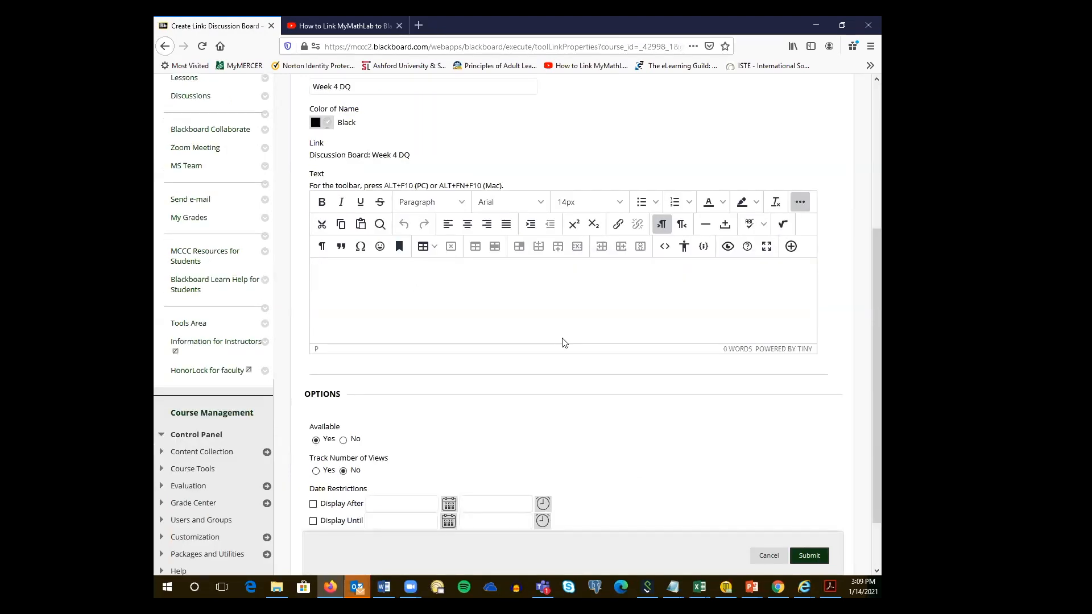
click(810, 556)
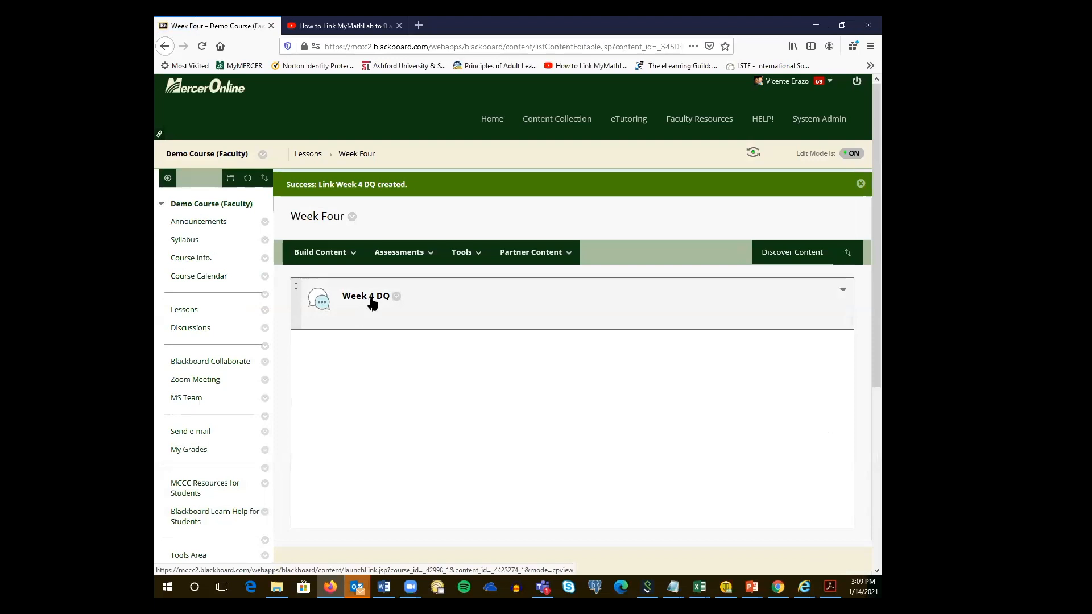
Open the course's discussion board and review the list of forums with their descriptions and availability.
click(193, 334)
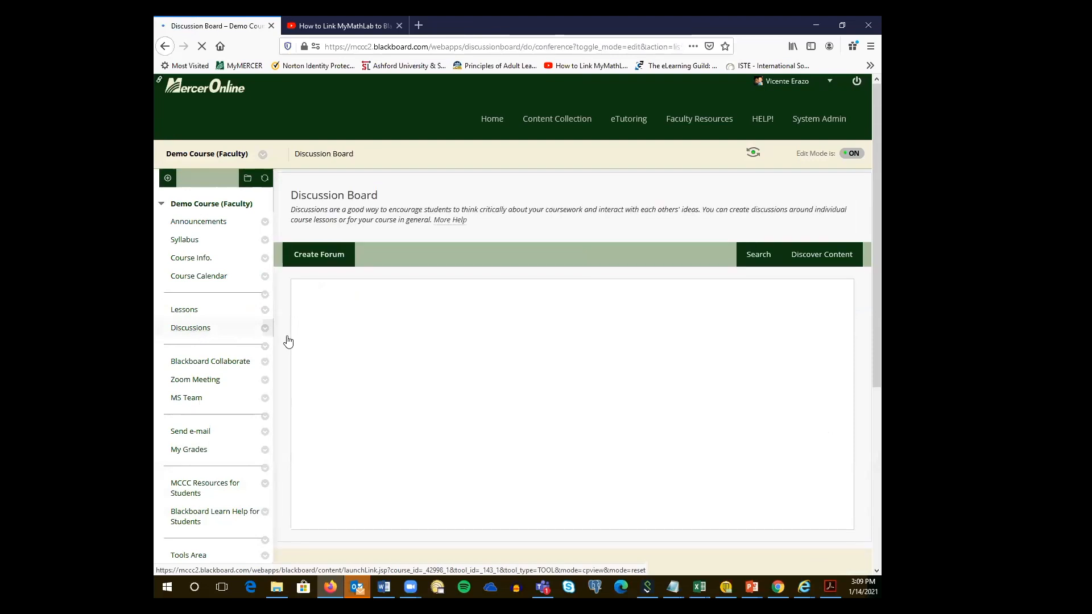
scroll(458, 366, down, 3)
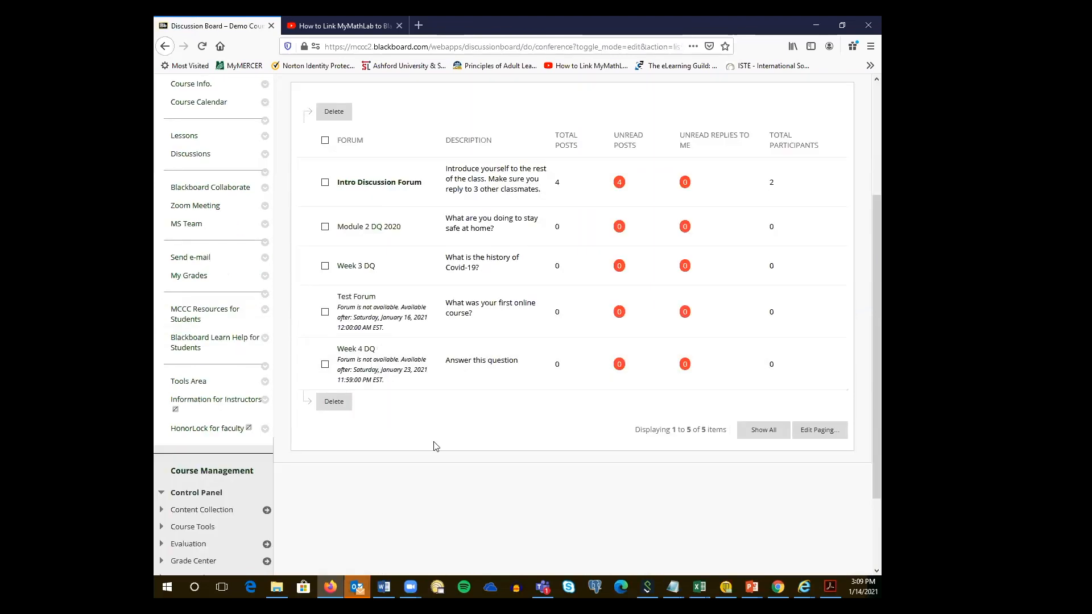
scroll(437, 446, up, 1)
scroll(435, 455, up, 1)
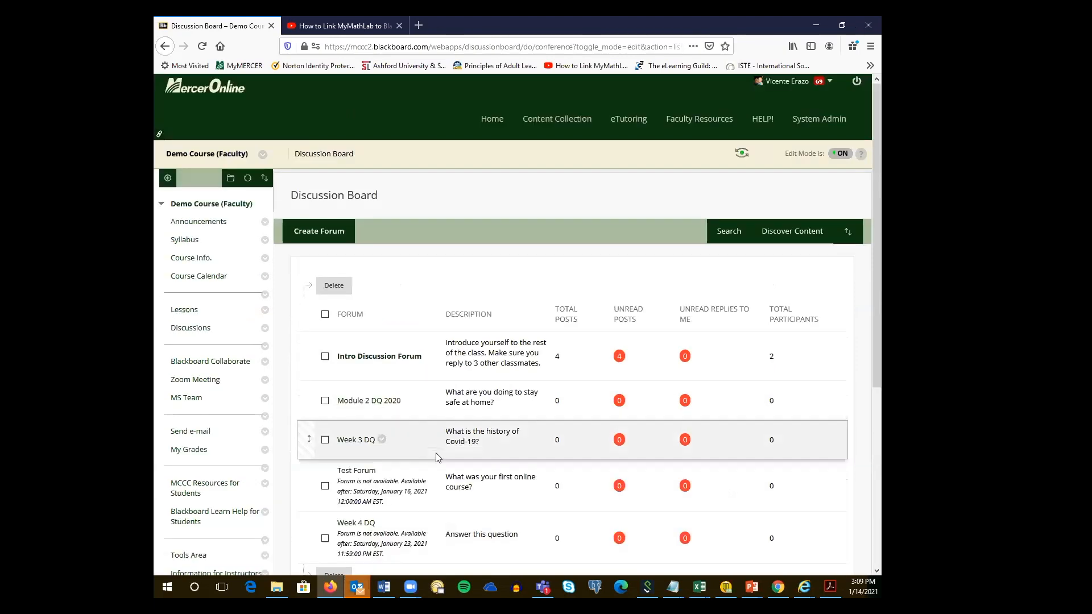
scroll(435, 455, down, 1)
scroll(446, 336, up, 2)
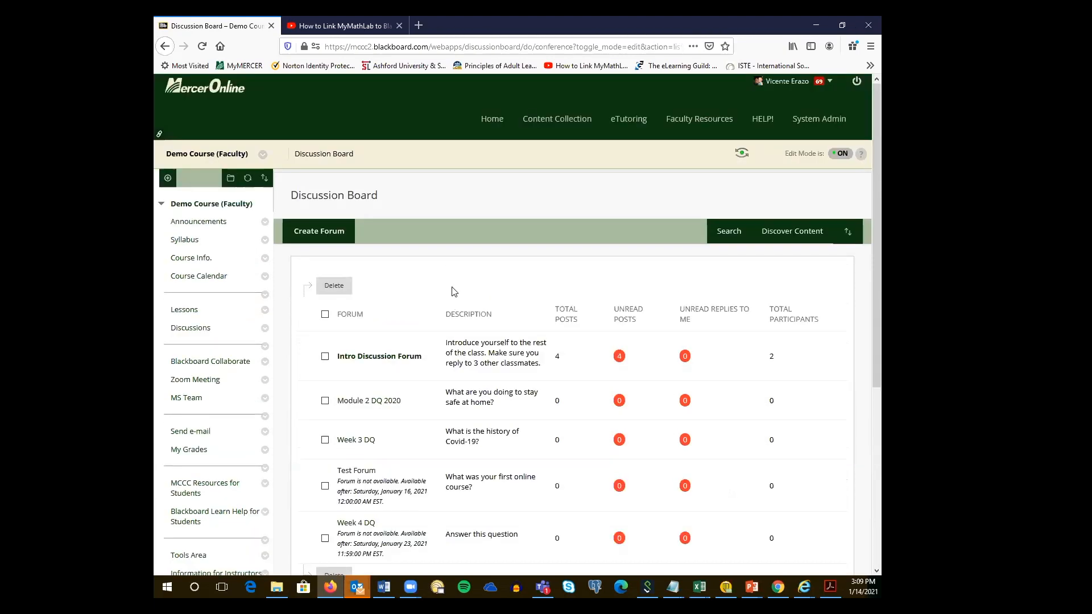
Open the Week Five folder in Lessons and look over its options for adding a discussion link.
click(190, 316)
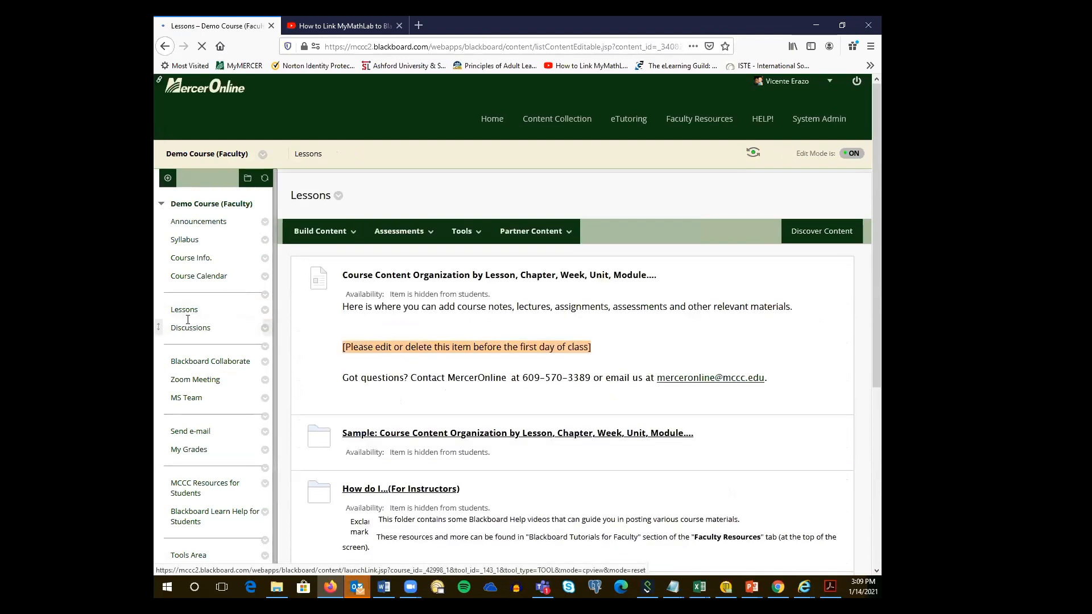
scroll(392, 374, down, 3)
scroll(378, 421, down, 3)
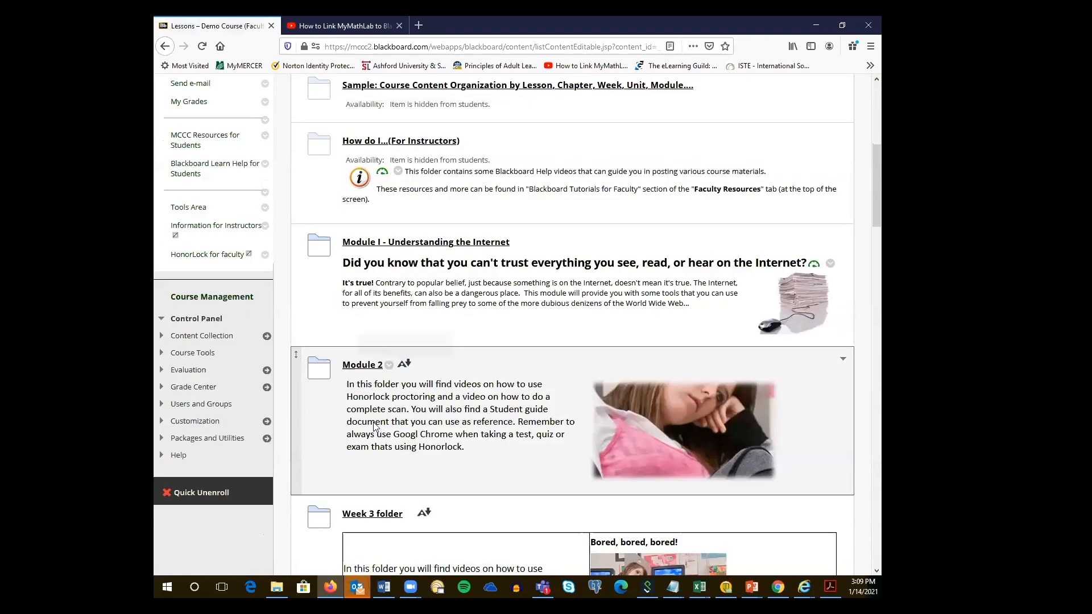
scroll(378, 408, down, 2)
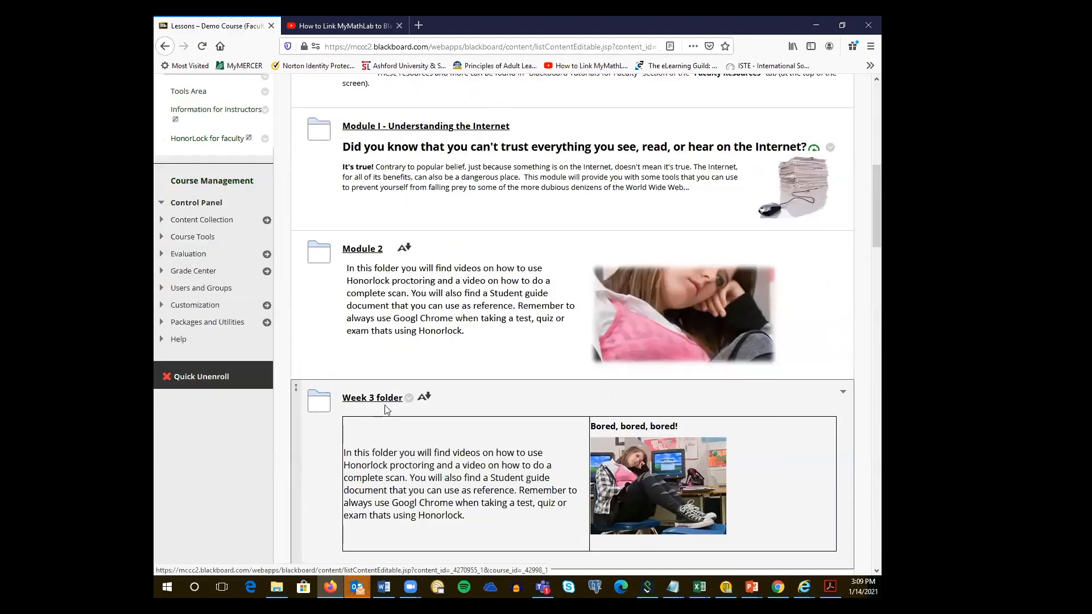
scroll(376, 376, down, 7)
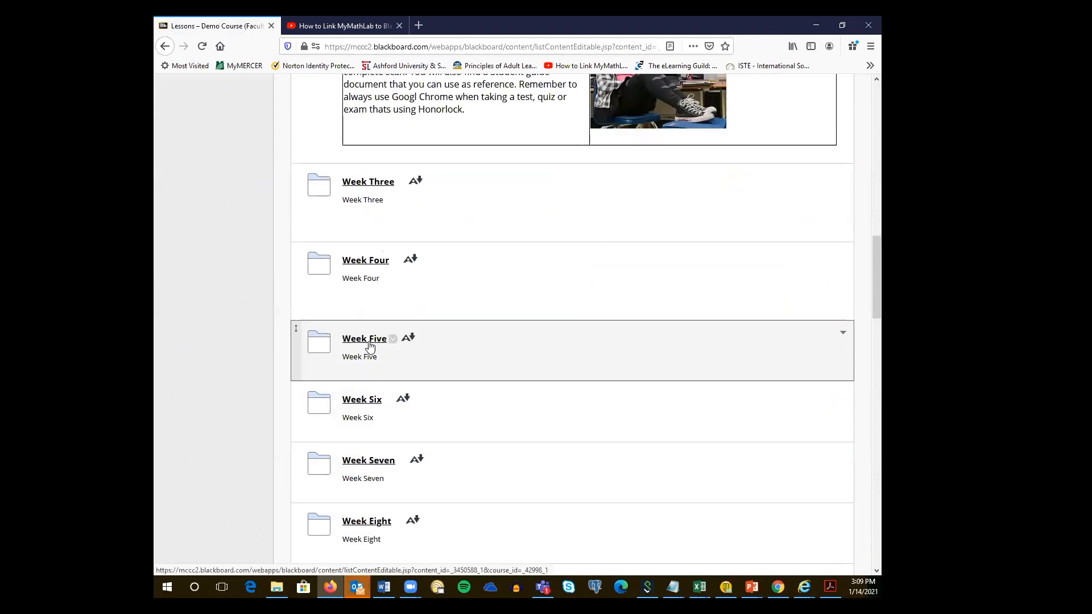
click(367, 341)
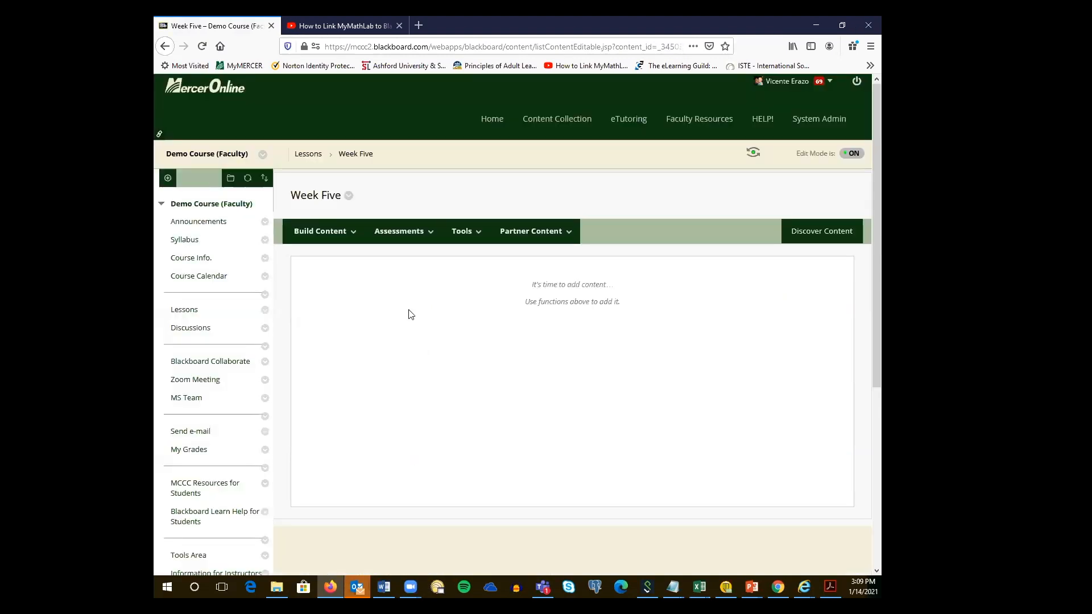
click(475, 236)
scroll(307, 309, down, 5)
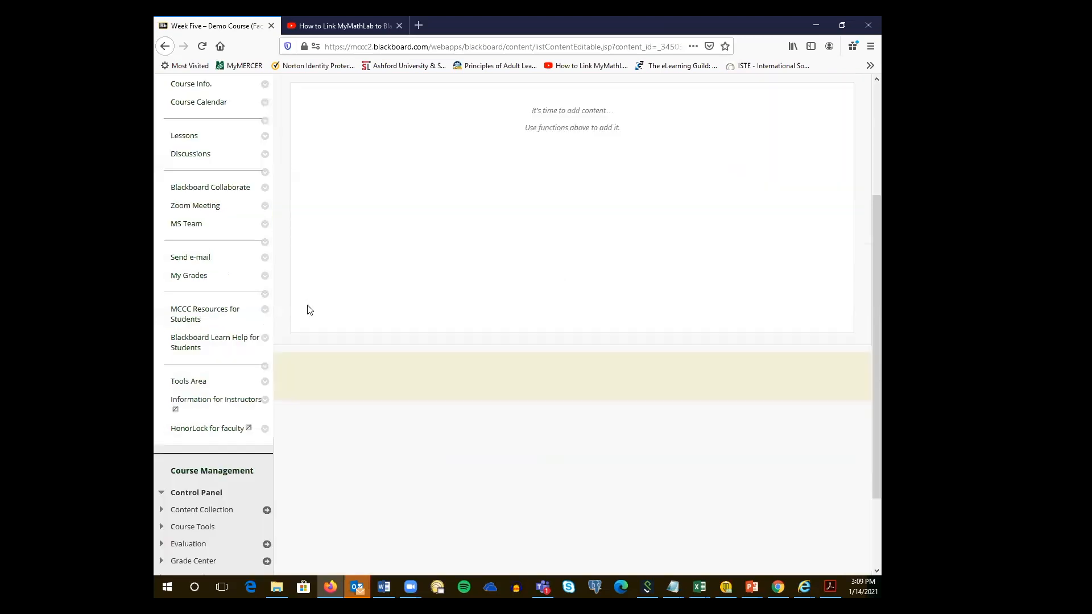
scroll(364, 320, up, 2)
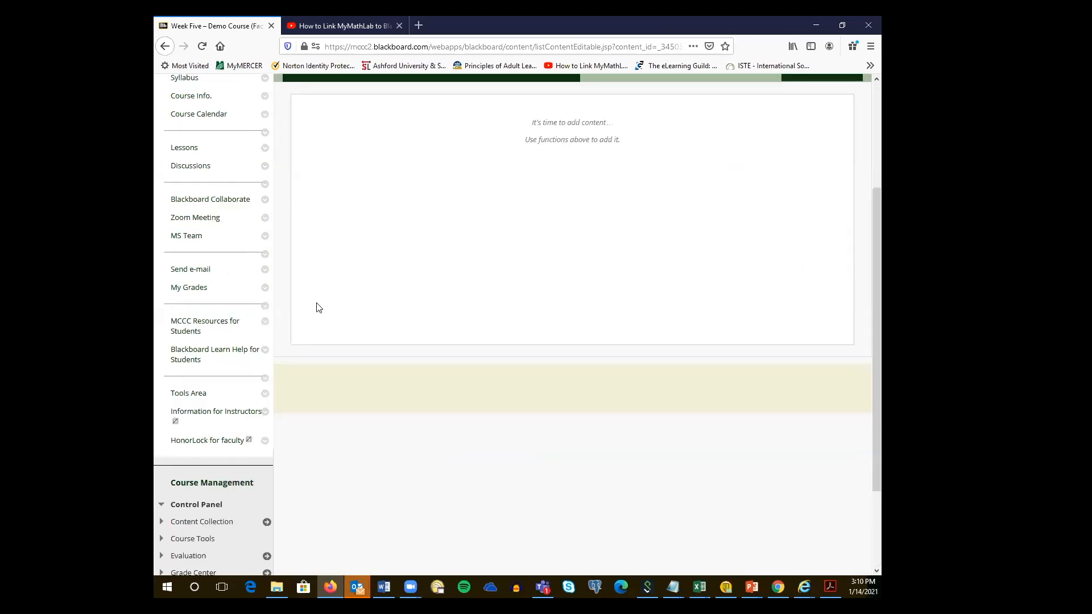
scroll(318, 308, up, 2)
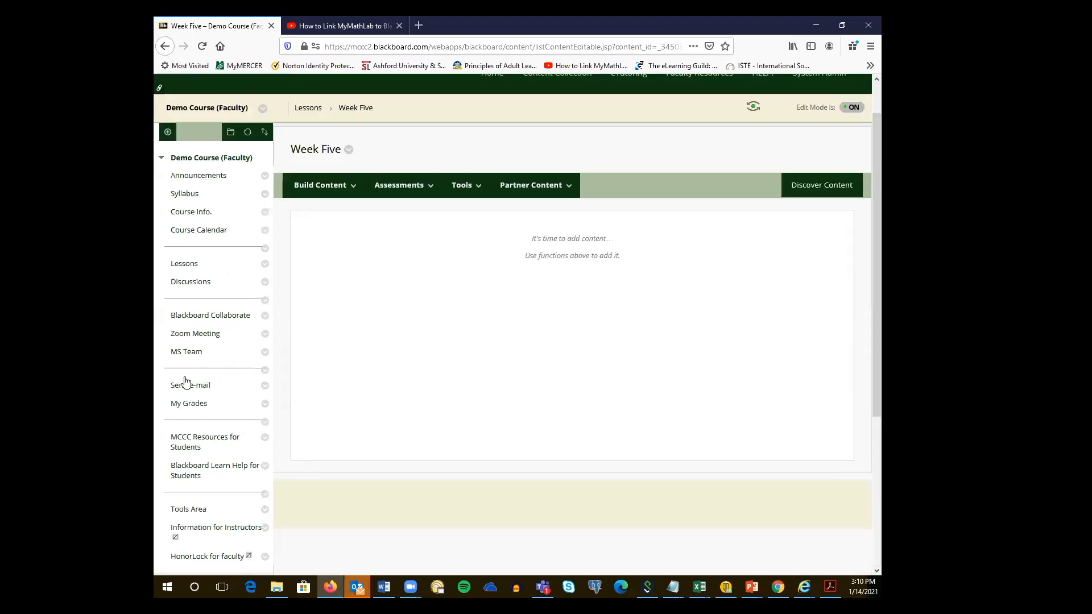
Return to the discussion board and open the Intro Discussion Forum.
click(190, 286)
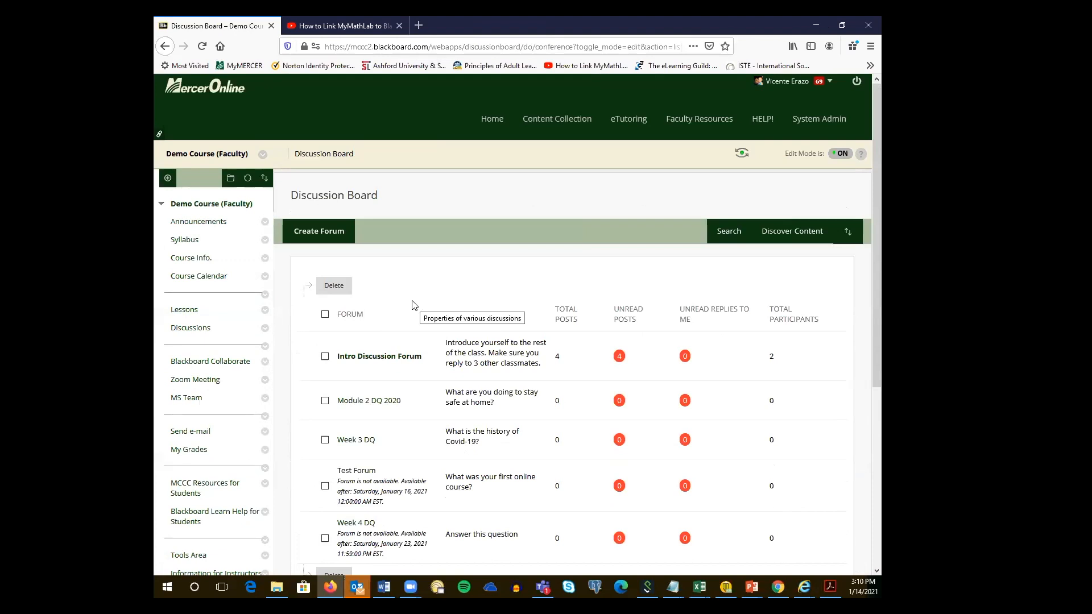
click(190, 330)
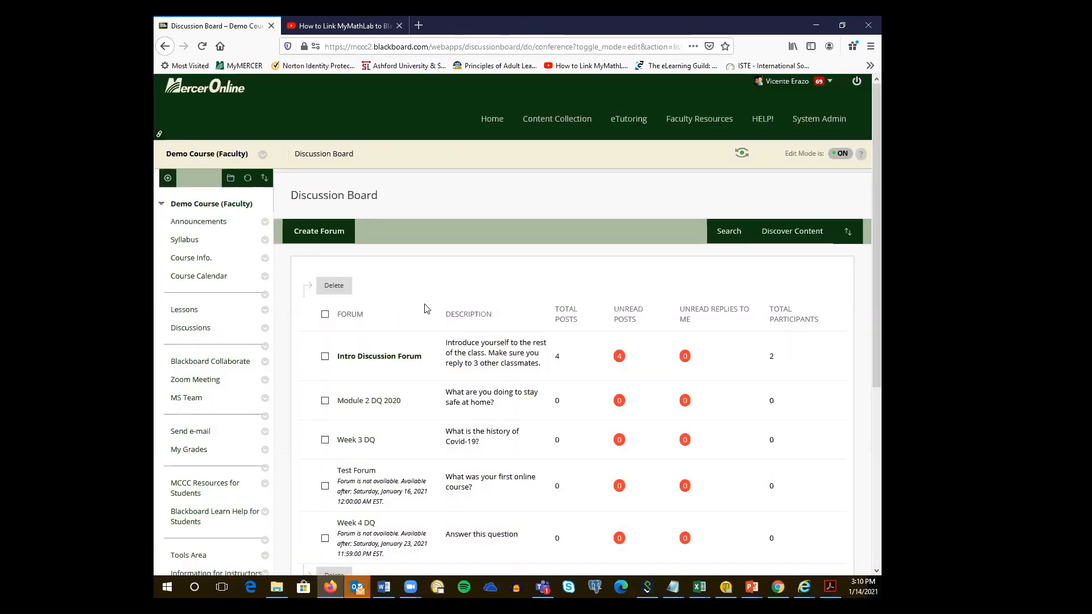
scroll(388, 329, down, 1)
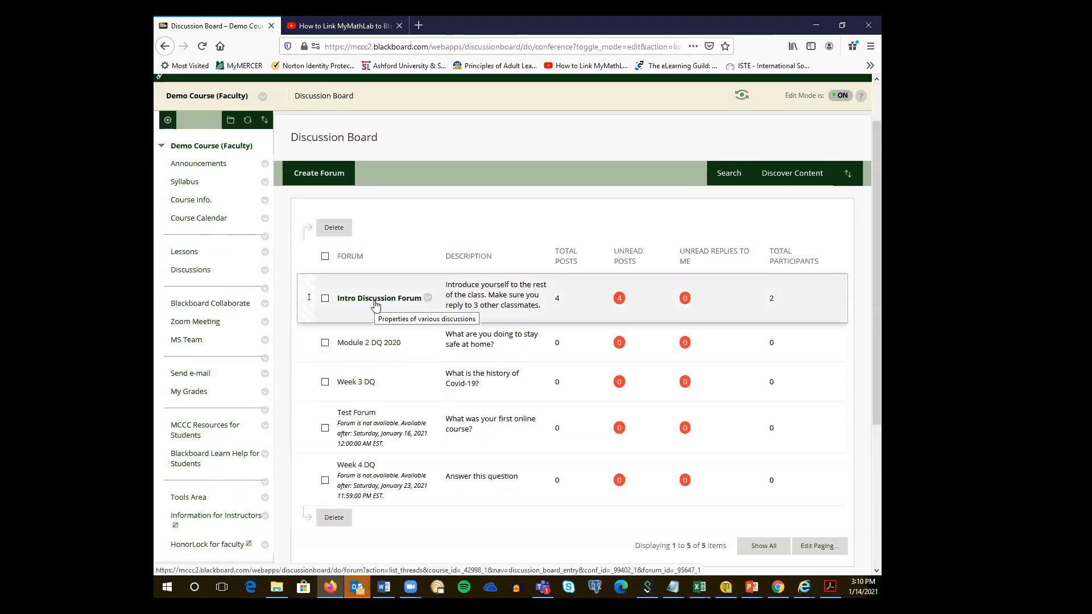
click(376, 300)
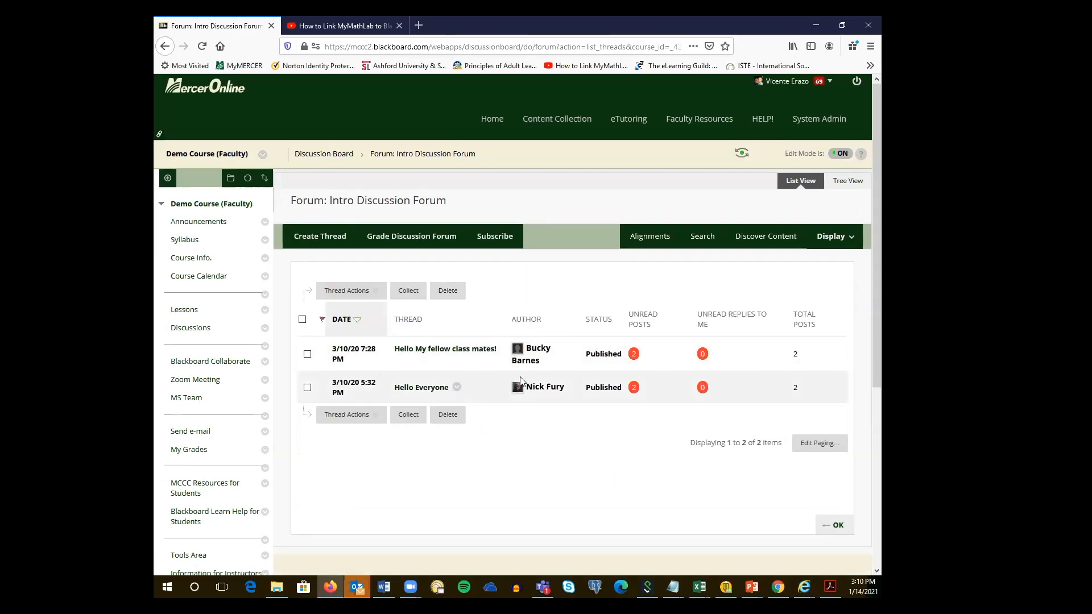
Start grading the Intro Discussion Forum for the first listed student and review that student's posts.
click(413, 243)
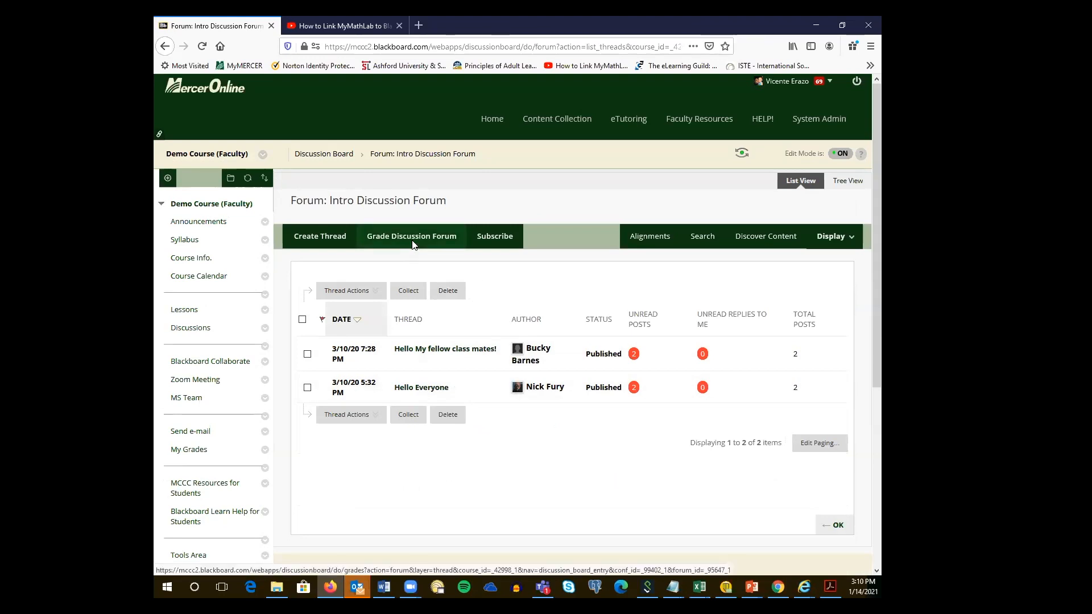
scroll(410, 225, down, 2)
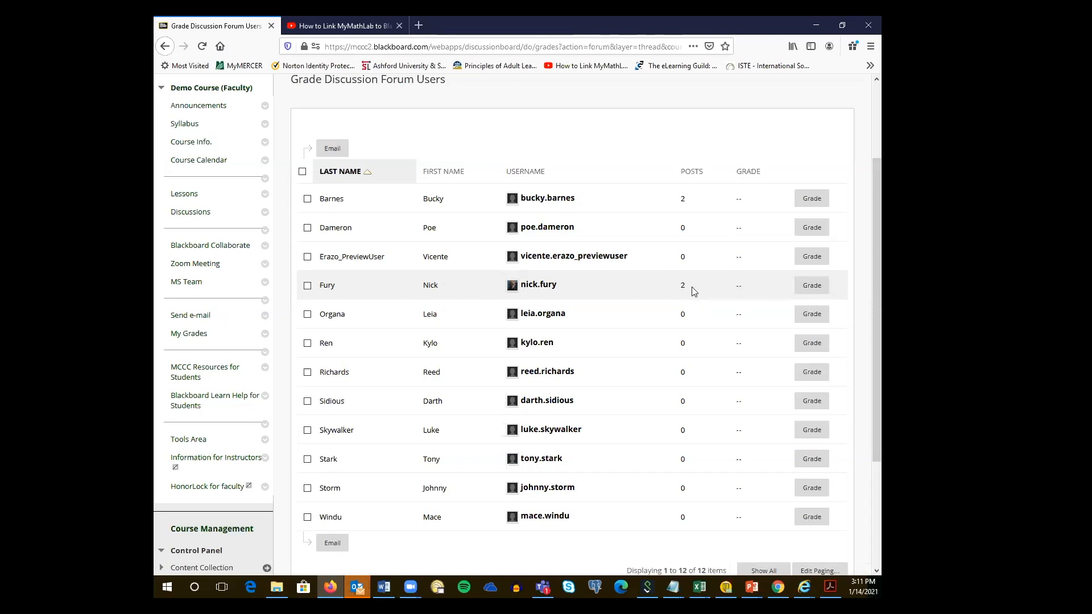
click(811, 201)
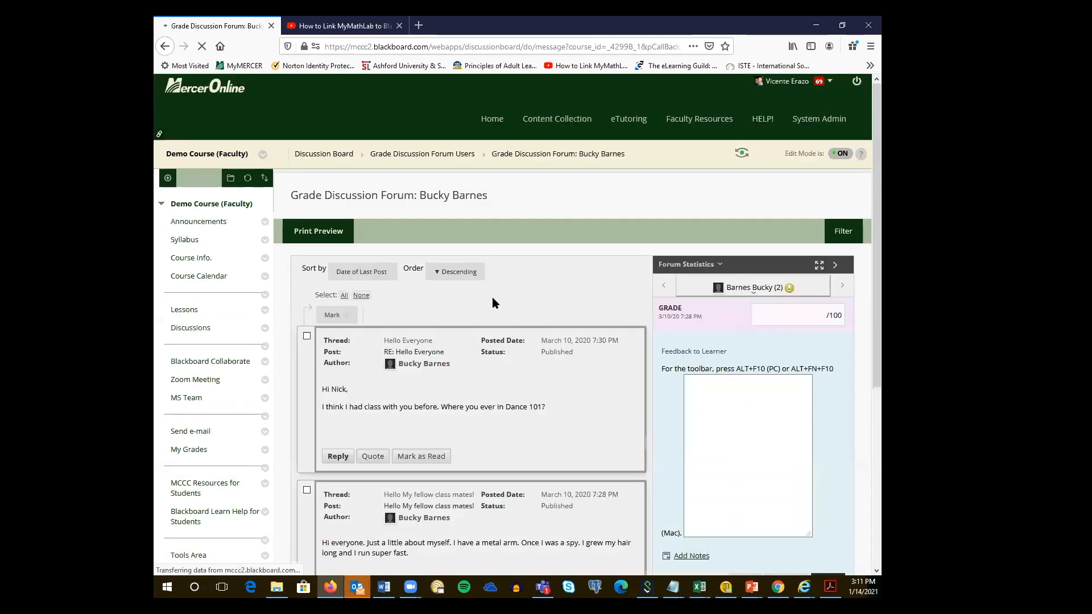
scroll(496, 297, down, 3)
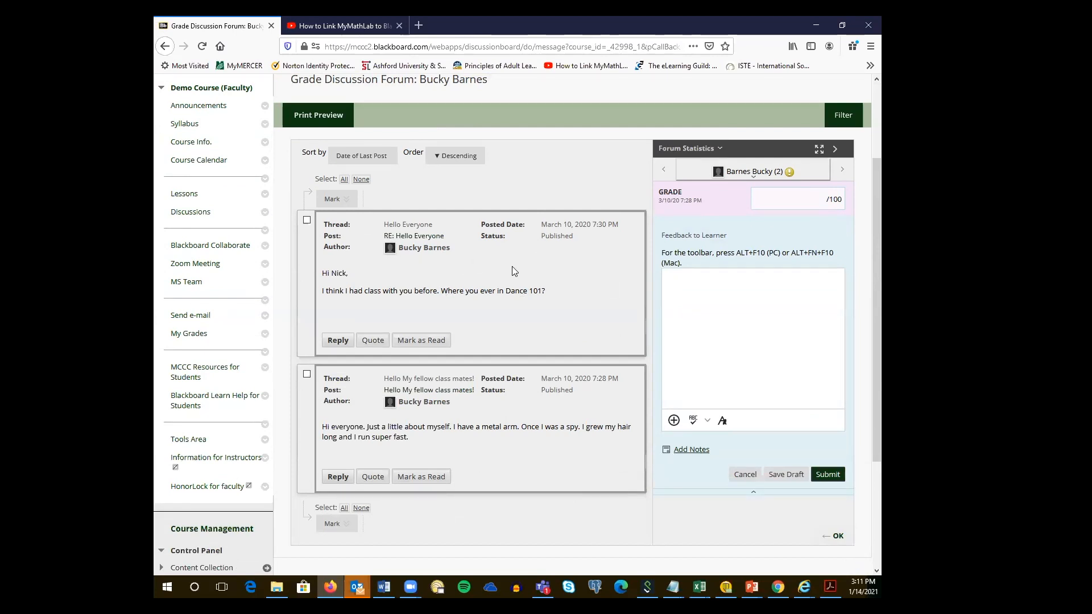
scroll(545, 300, down, 2)
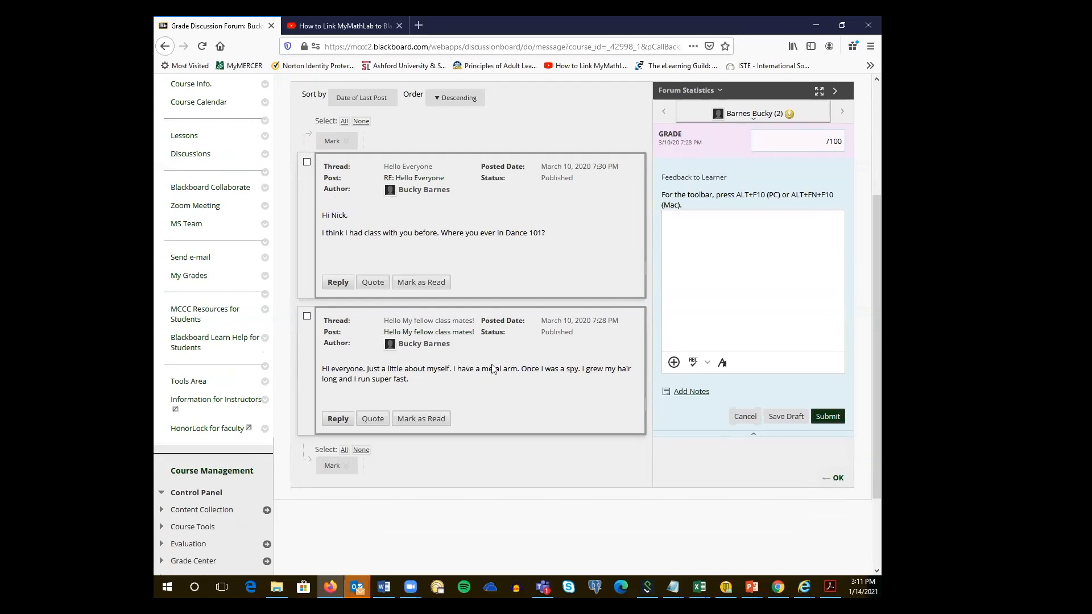
scroll(566, 392, up, 2)
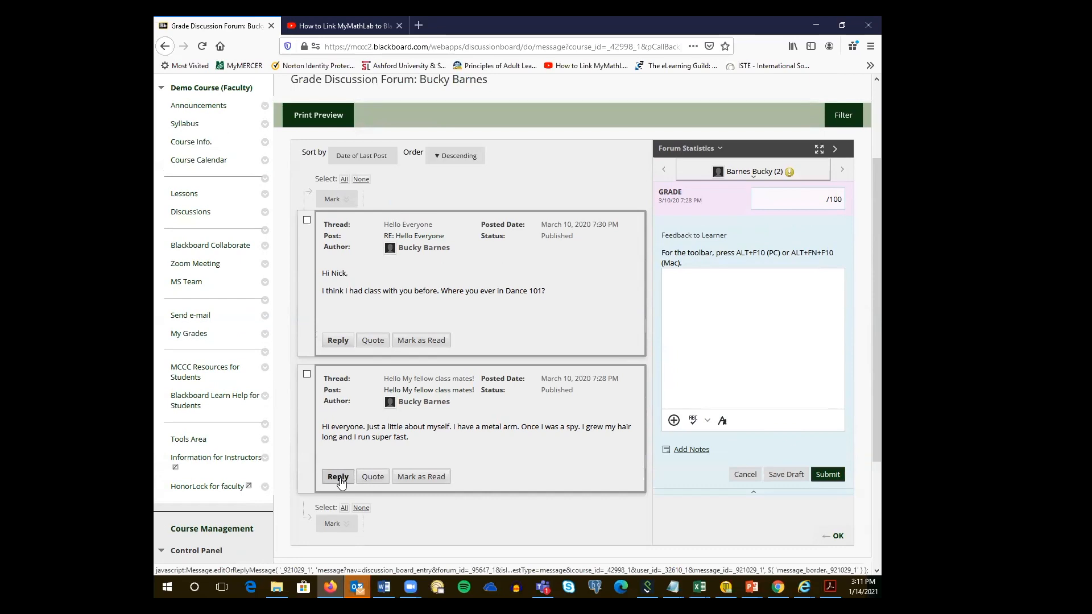
Enter "Great Job" as feedback to the learner, then collapse and reopen the grading details.
click(689, 295)
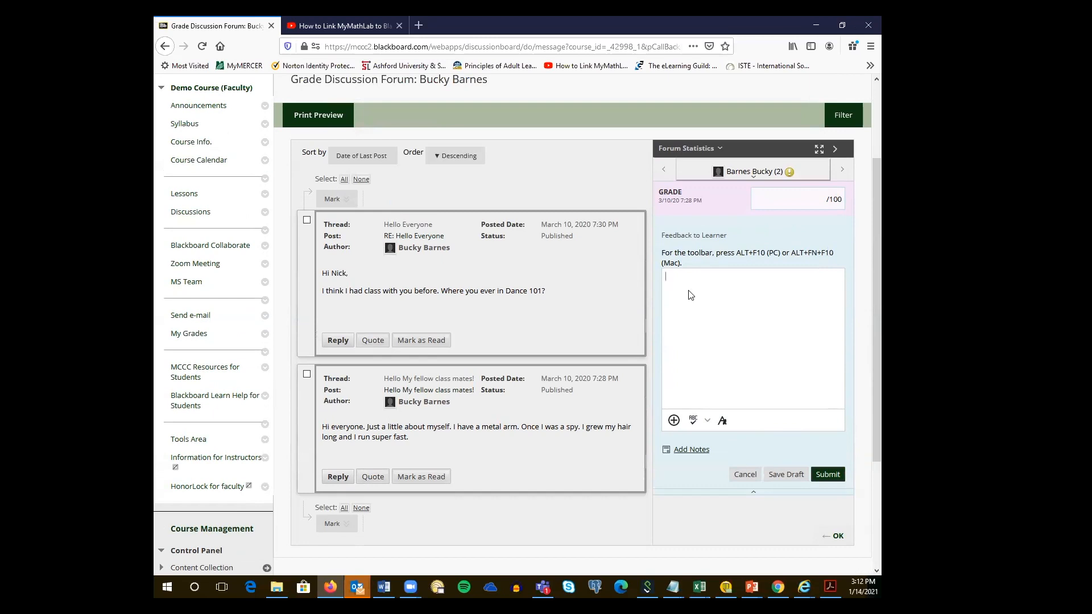
text(Great Job)
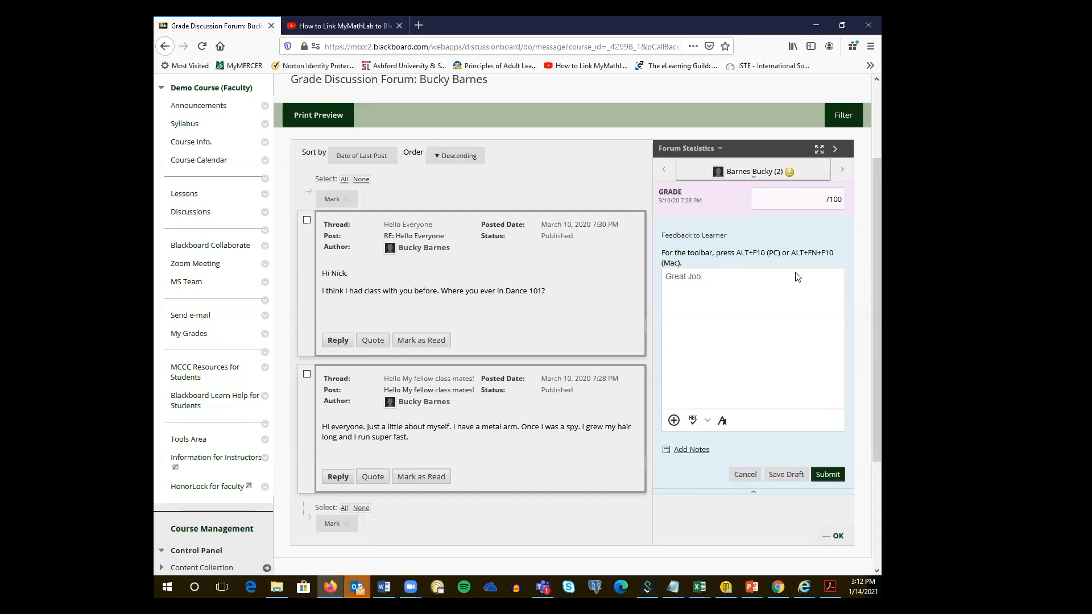
click(746, 477)
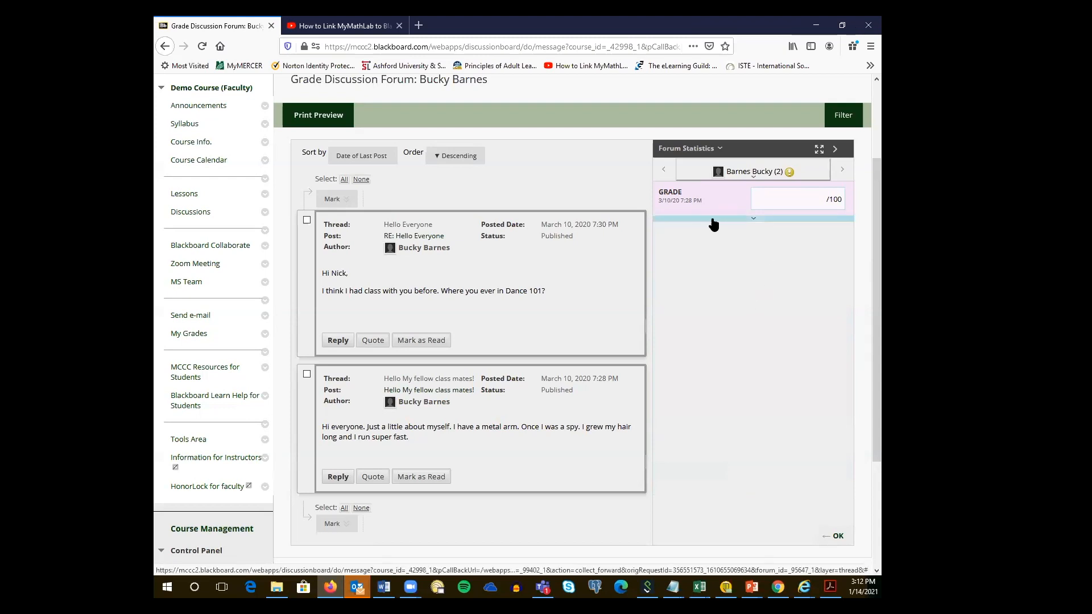
click(754, 221)
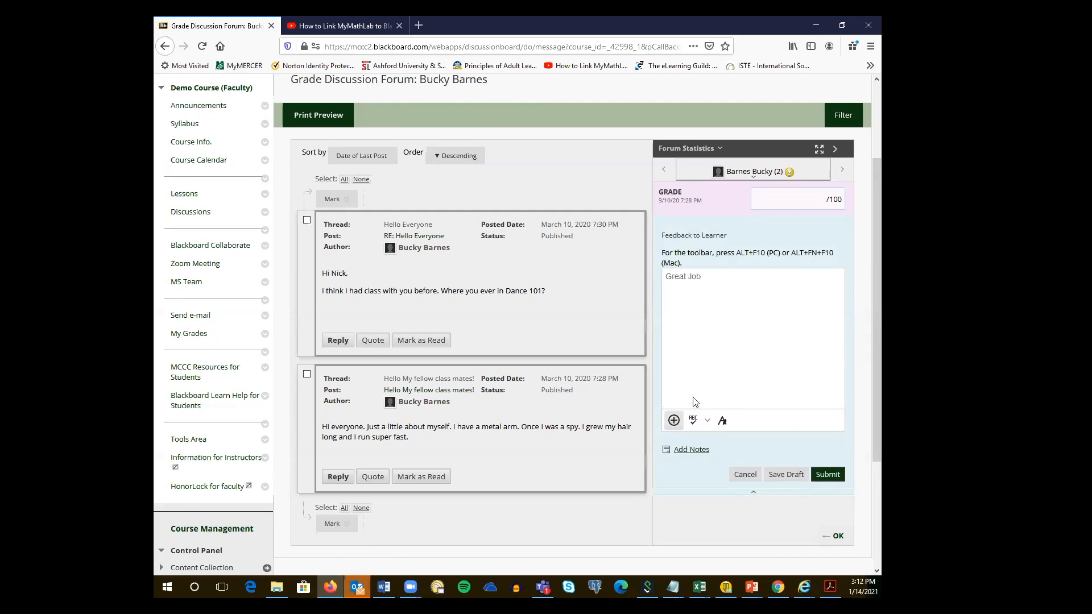
Examine the file and media types that can be added to the learner feedback, then close the list without adding any.
click(674, 422)
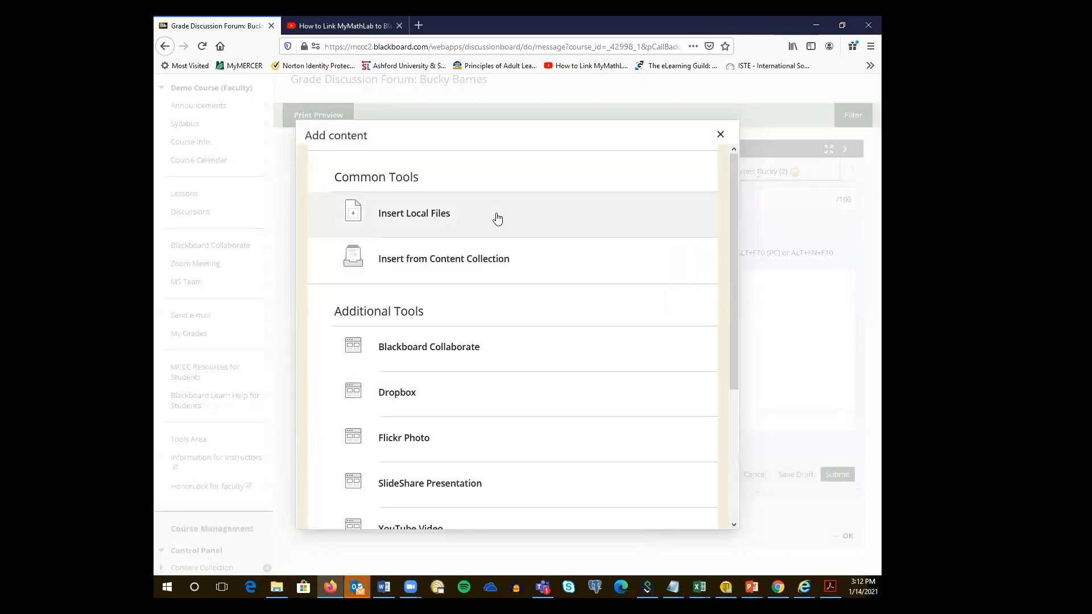
scroll(512, 179, down, 2)
scroll(432, 421, down, 2)
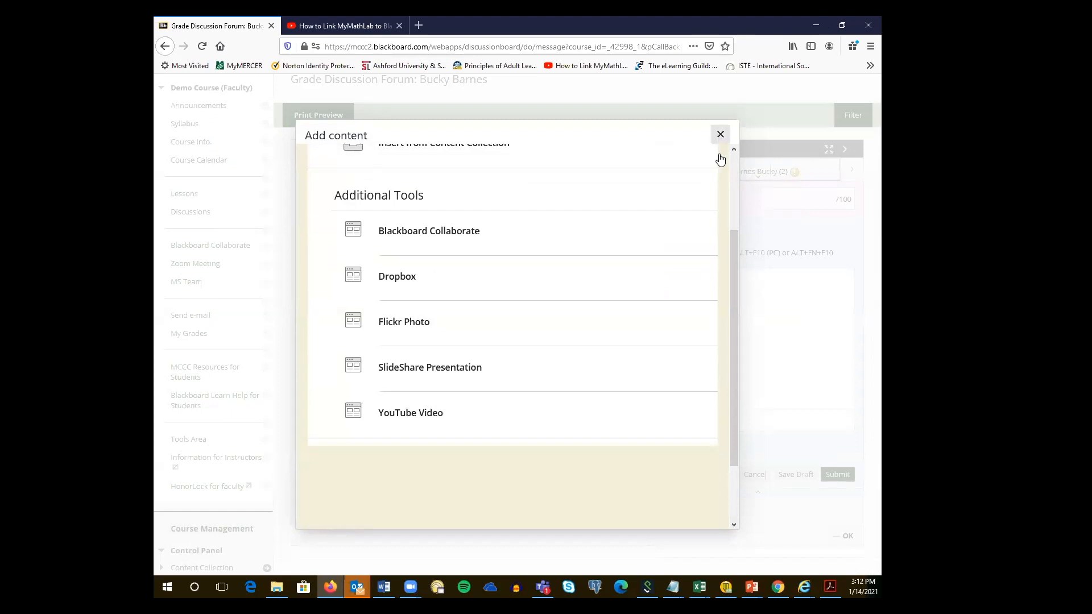
click(720, 135)
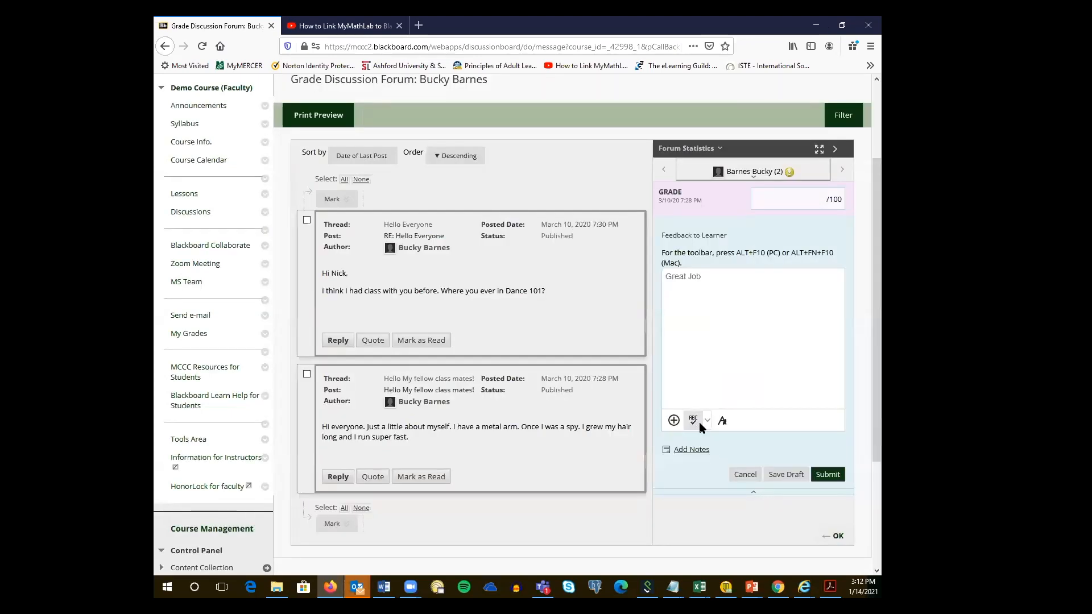
Reveal the private grading notes field below the learner feedback and examine it without entering any notes.
click(694, 451)
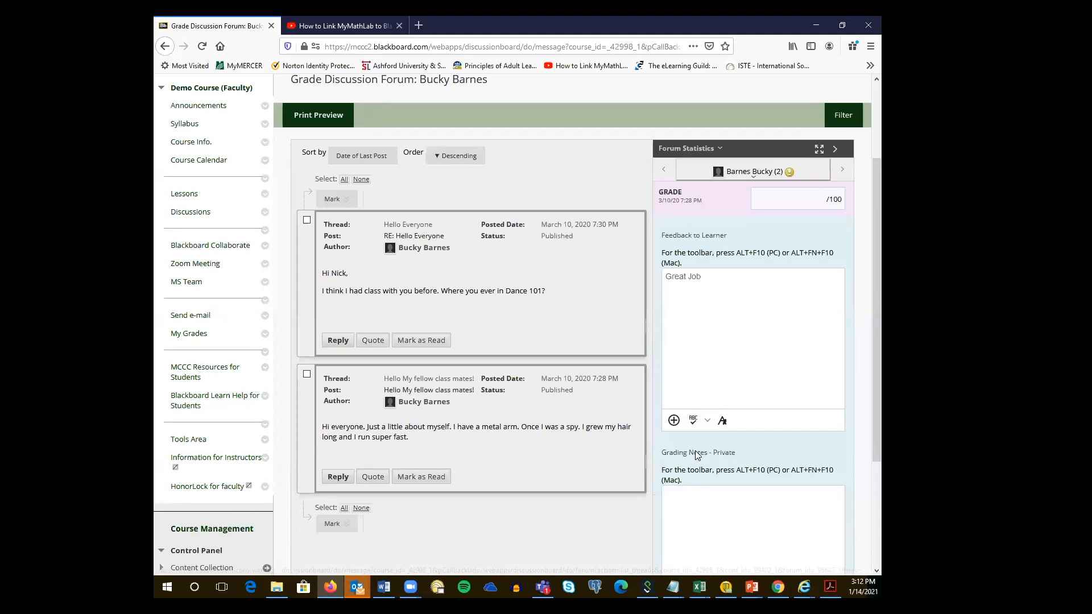
scroll(745, 450, down, 2)
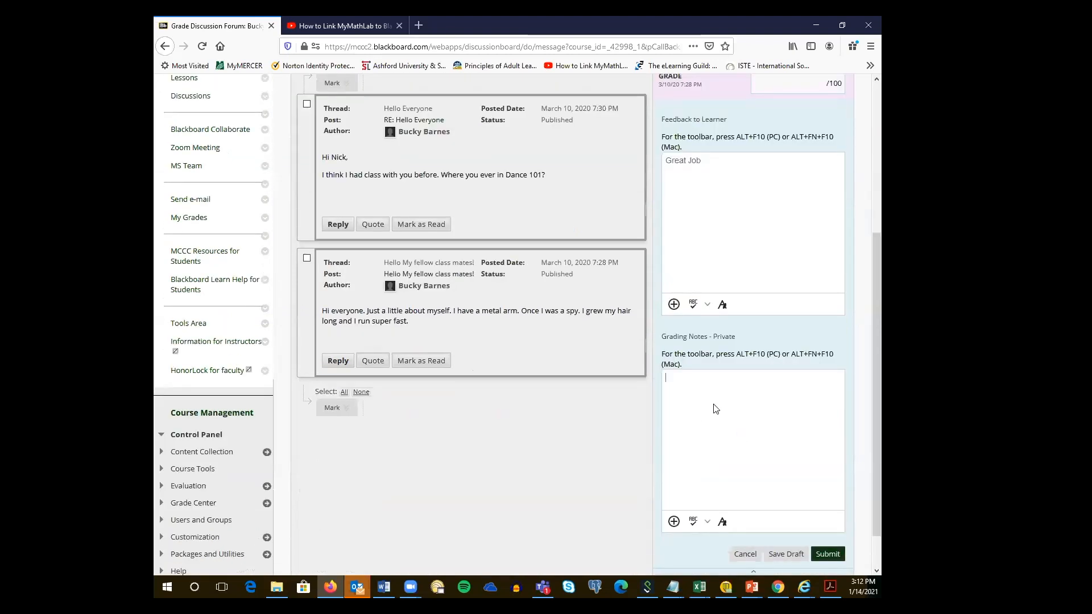
scroll(716, 410, down, 1)
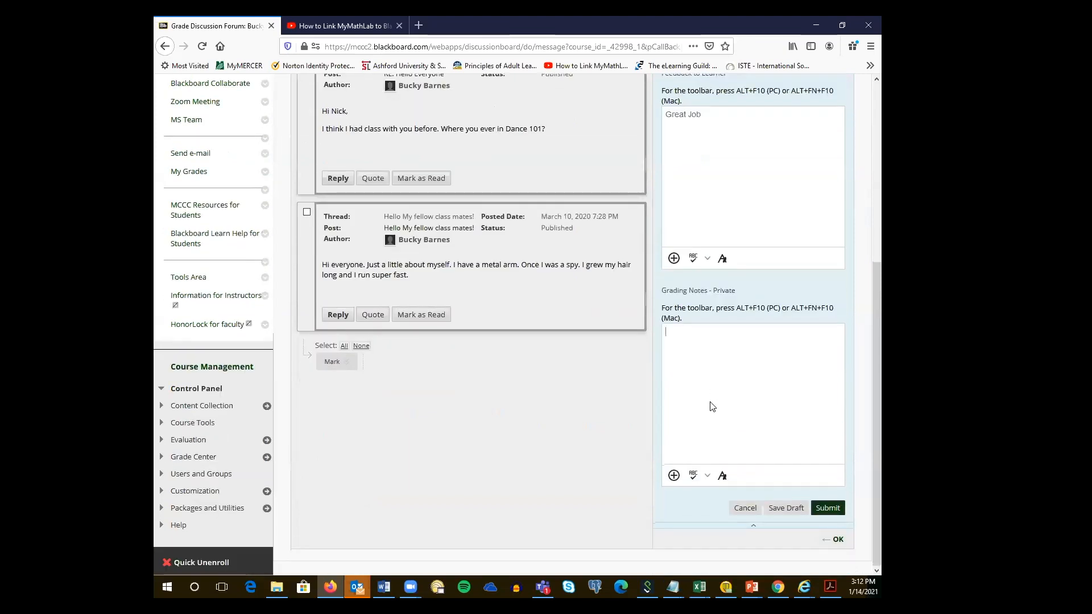
scroll(710, 409, up, 3)
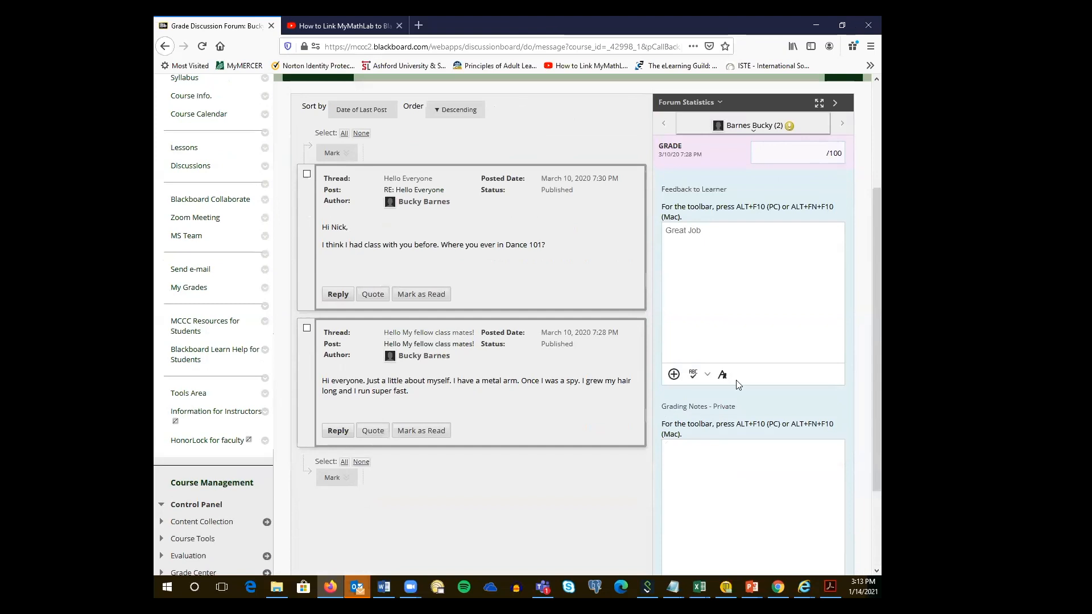
scroll(728, 365, up, 3)
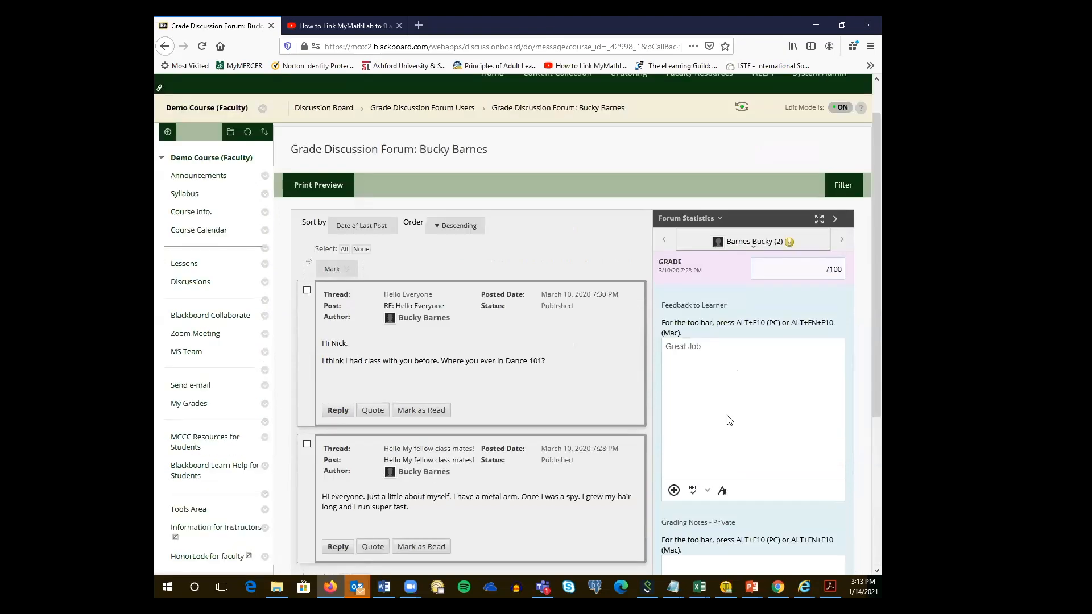
Enter a grade of 95 out of 100 for the student's Intro Discussion Forum posts.
click(806, 271)
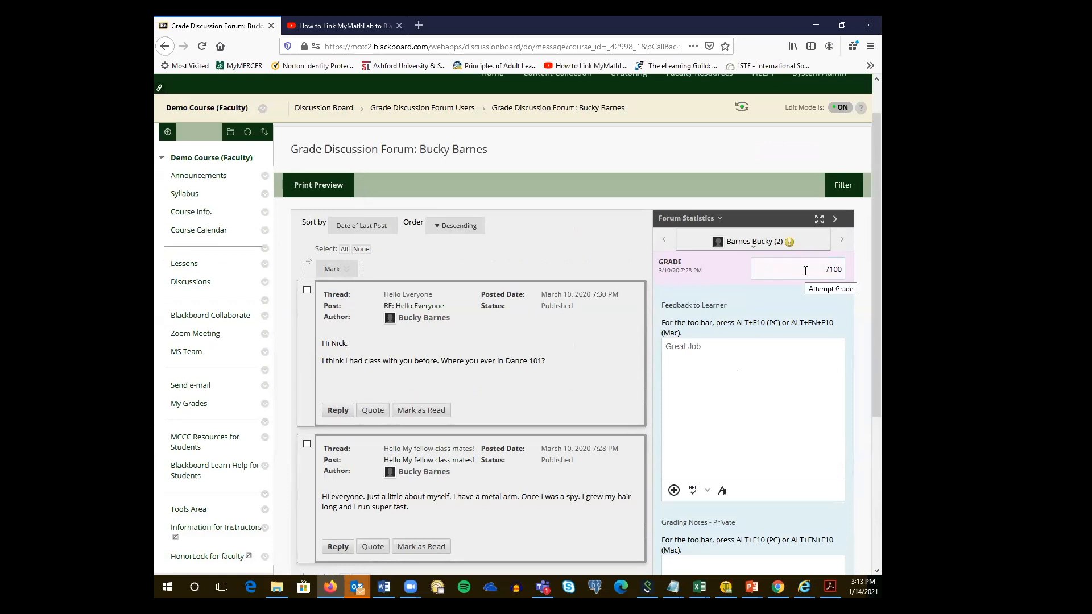
text(95)
scroll(779, 456, down, 4)
click(826, 508)
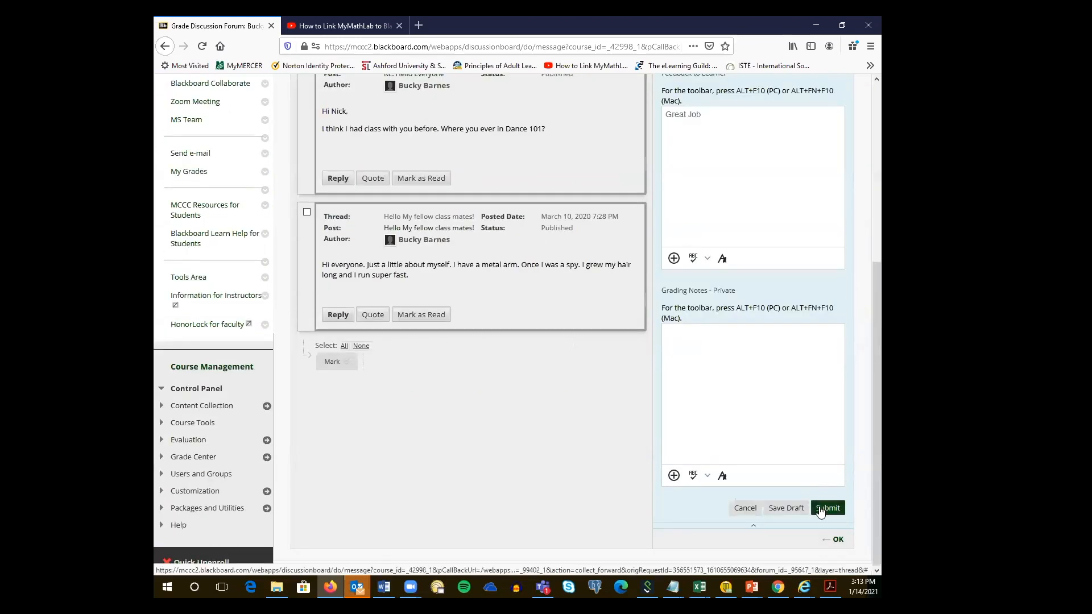
scroll(591, 286, up, 1)
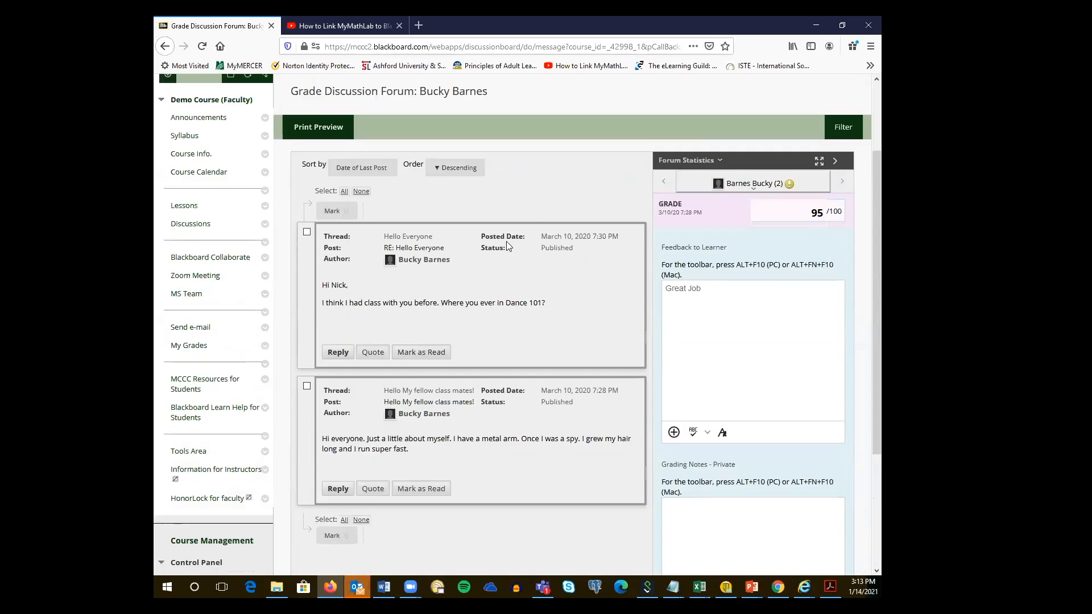
Leave the forum grading page without saving and open the Grade Center's Needs Grading list to review the ungraded items.
scroll(517, 285, down, 3)
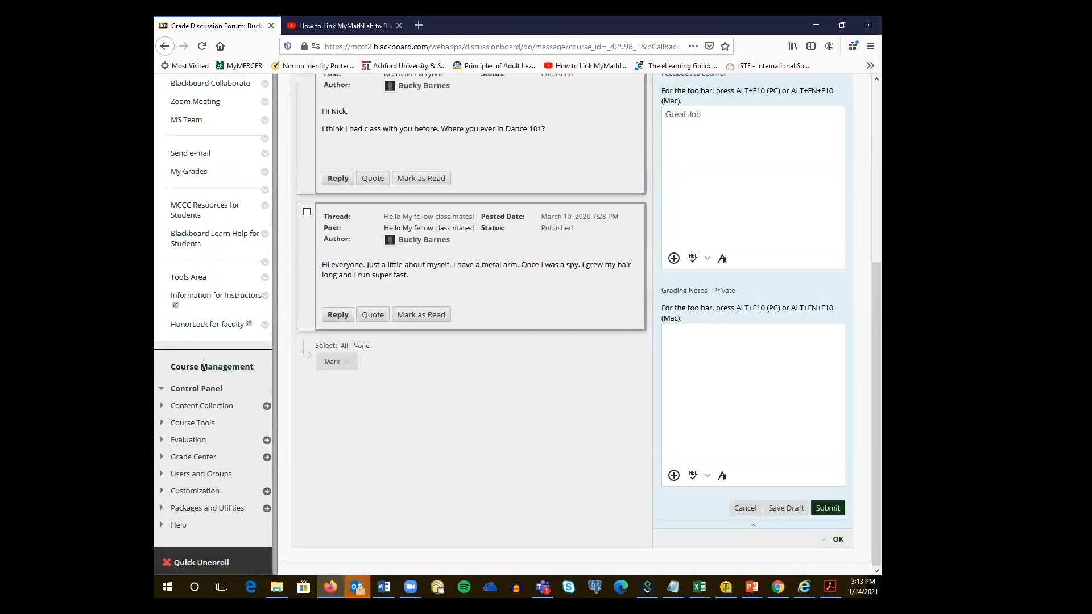
click(190, 459)
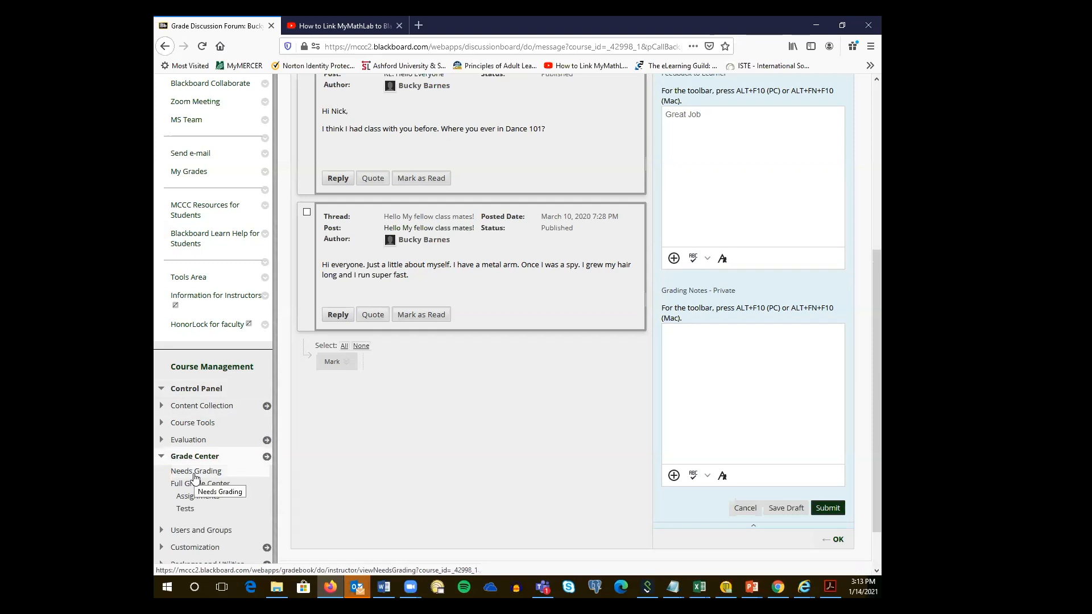
click(199, 476)
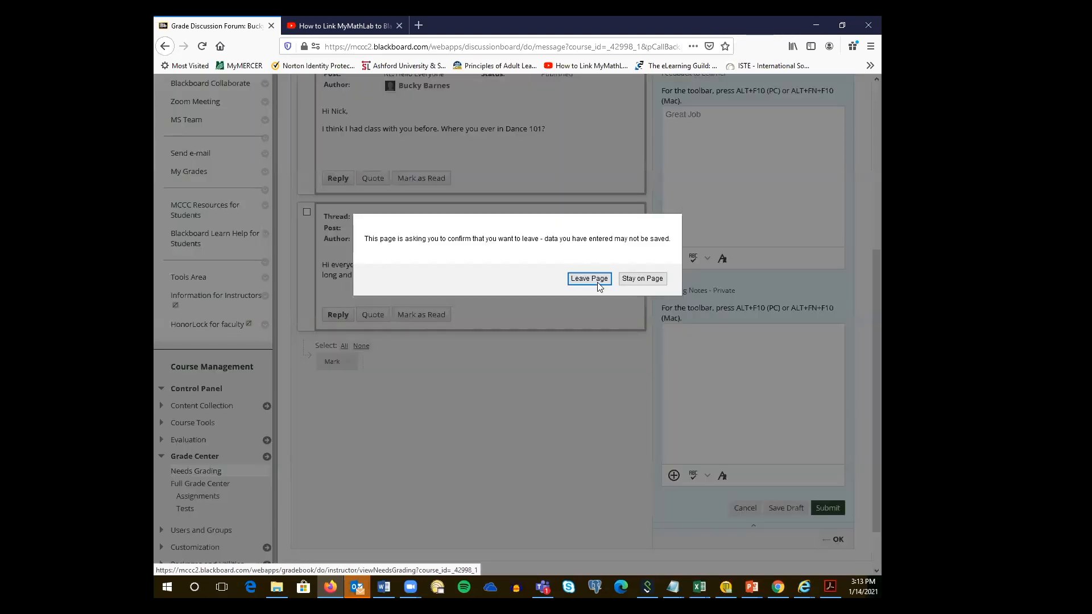
click(590, 279)
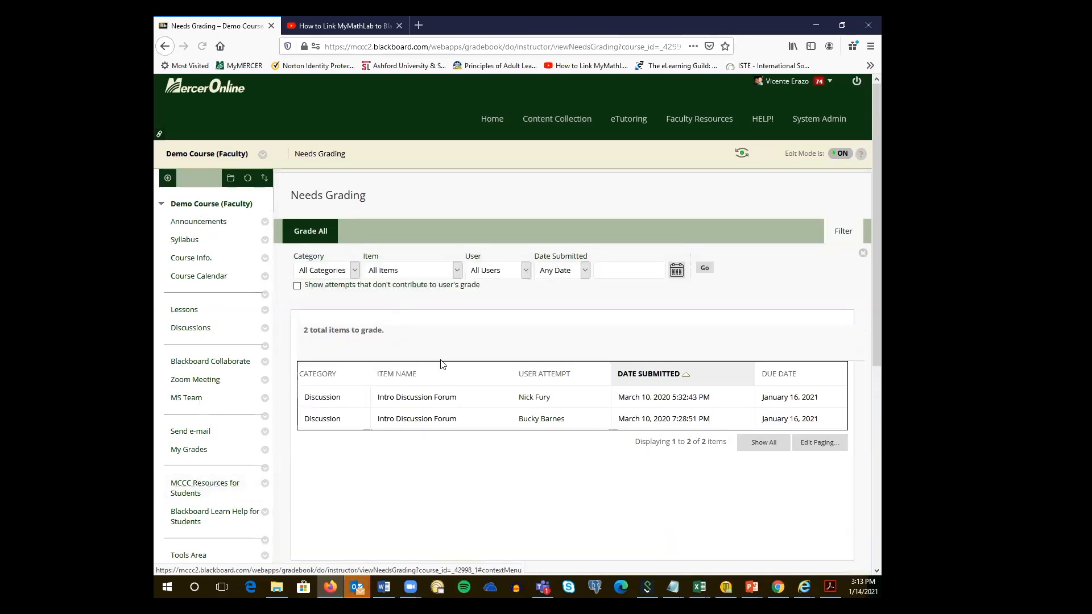
scroll(446, 355, down, 2)
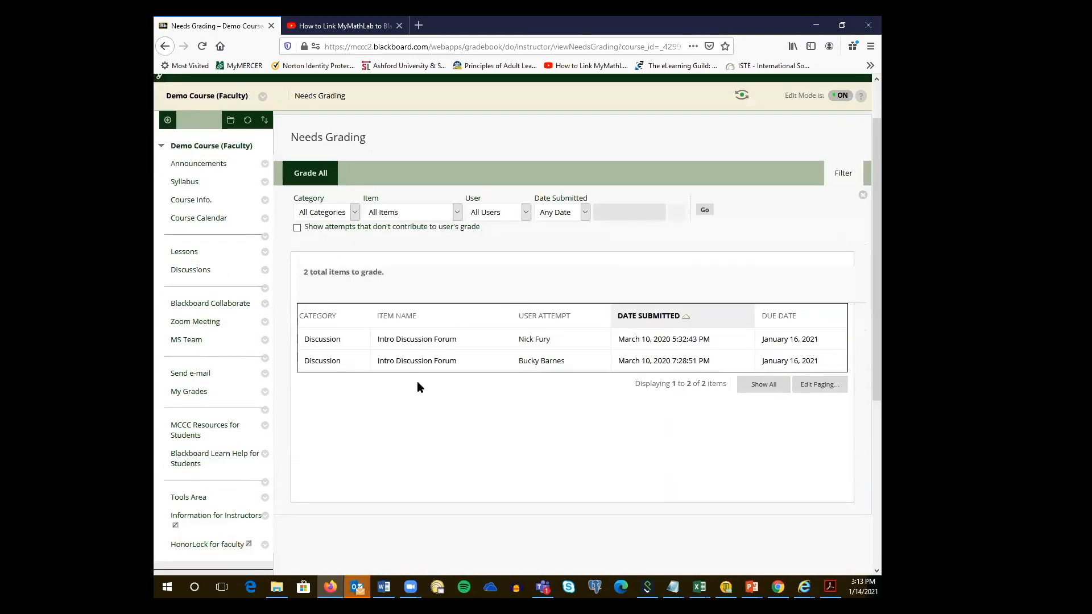
Open the second Intro Discussion Forum attempt in the Needs Grading list and enter a grade of 100.
click(541, 361)
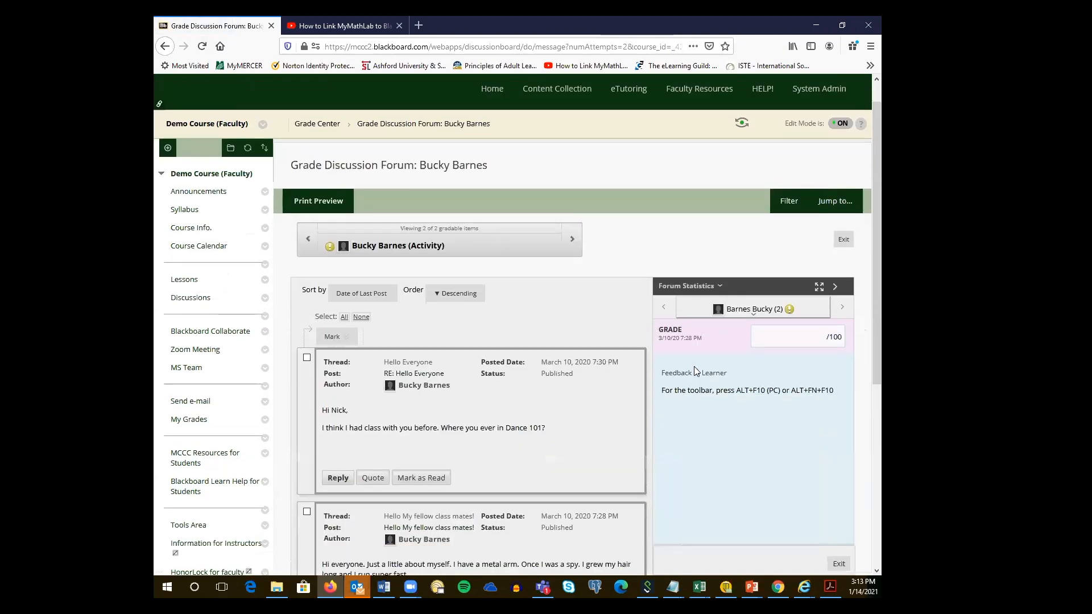
click(763, 364)
scroll(763, 367, down, 3)
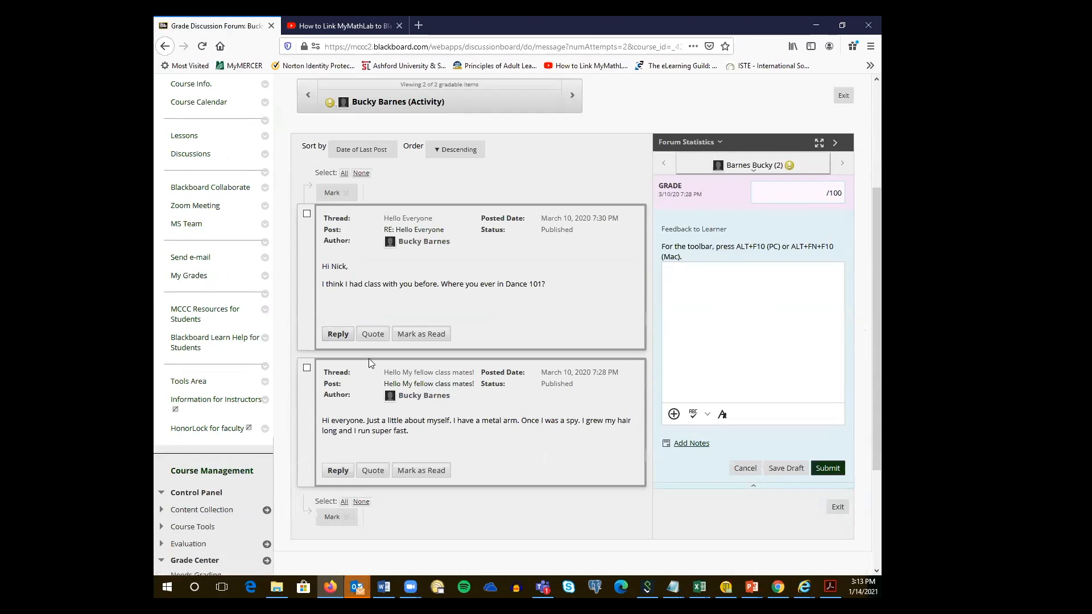
click(802, 187)
text(100)
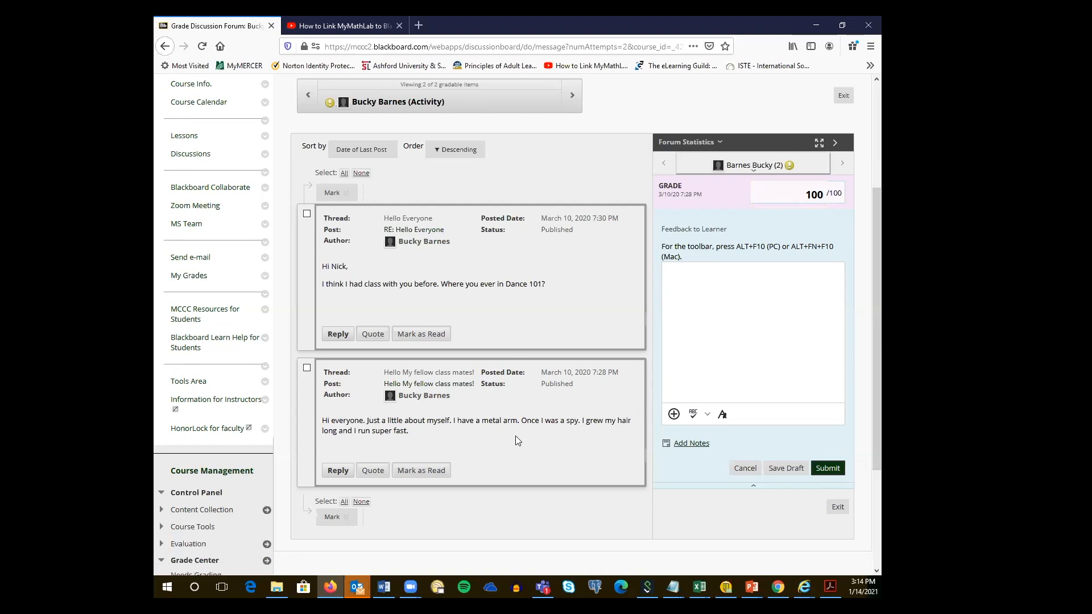
Discard the unsaved grade and open the Full Grade Center.
scroll(516, 436, down, 5)
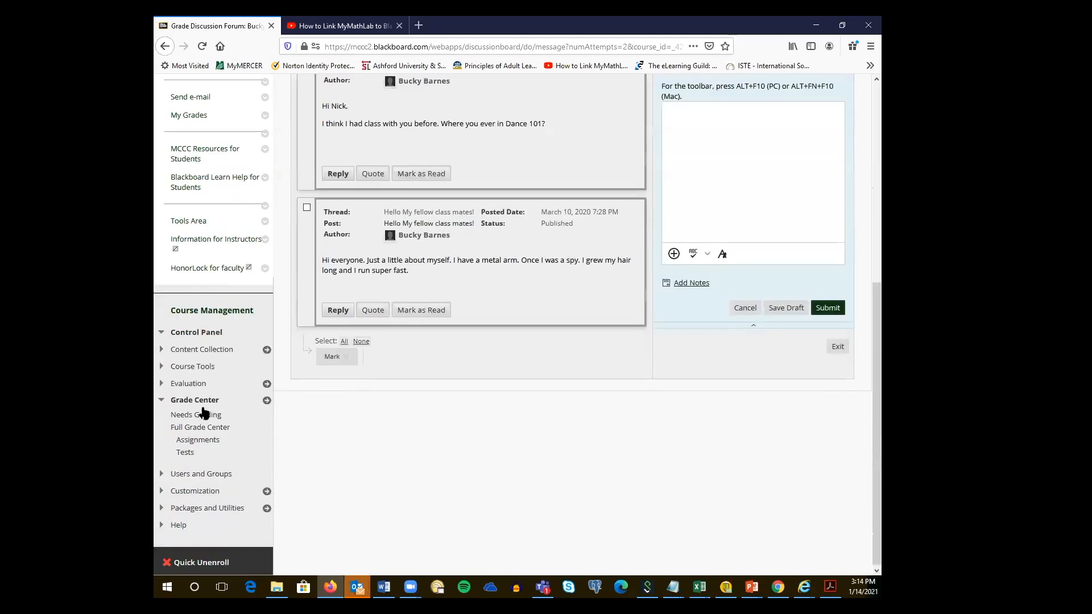
click(202, 402)
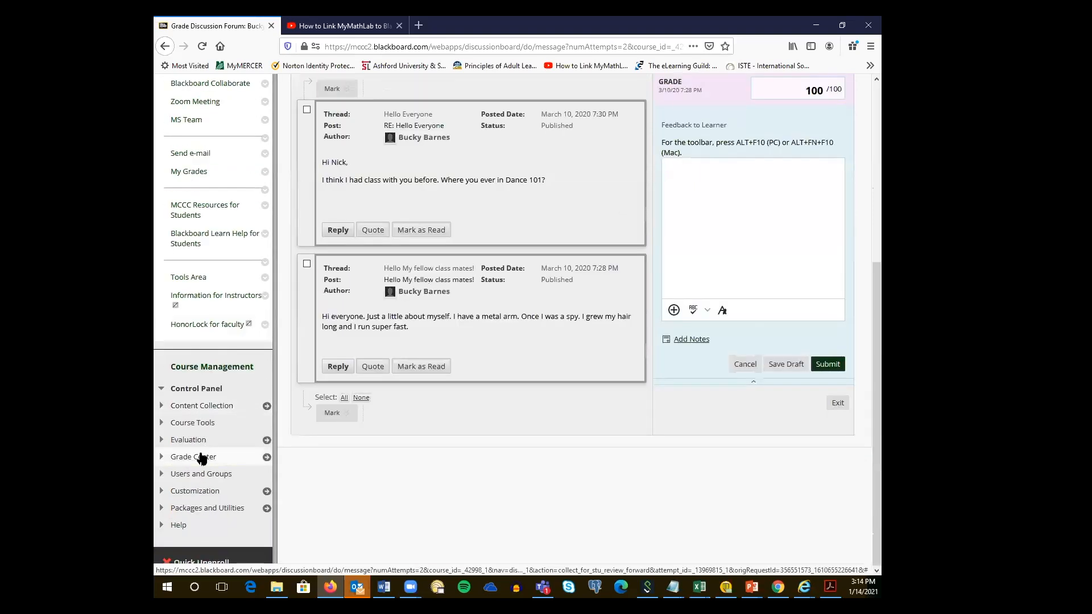
click(737, 367)
click(583, 281)
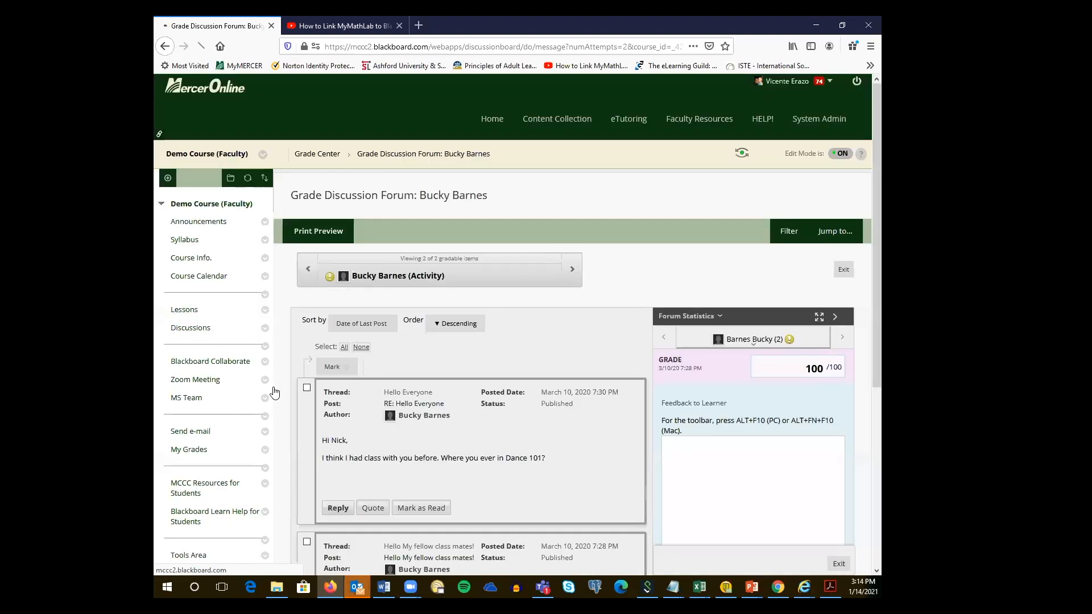
scroll(325, 384, down, 1)
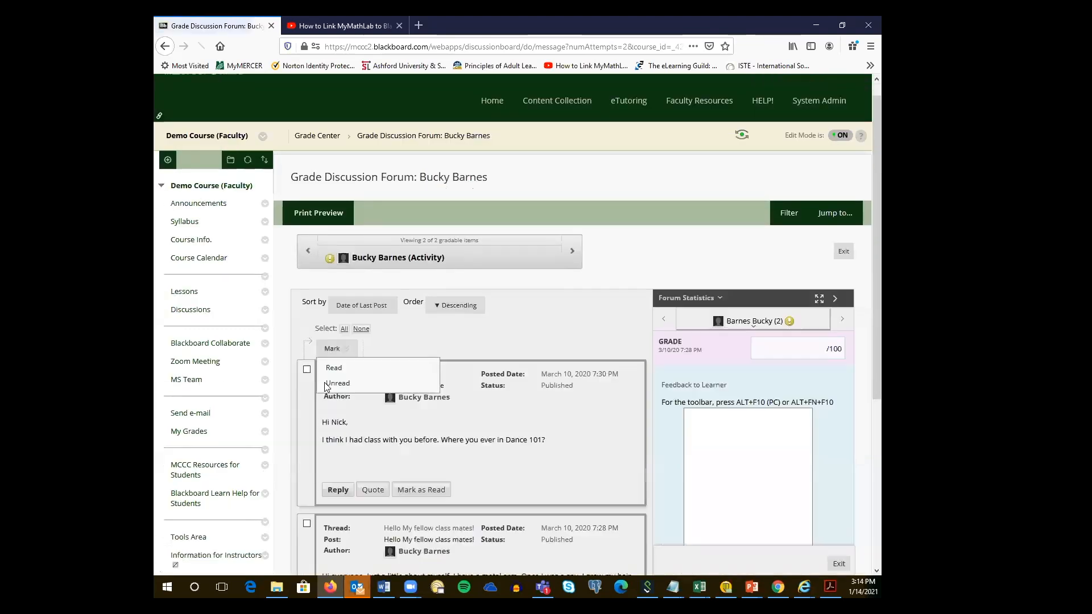
scroll(230, 434, down, 5)
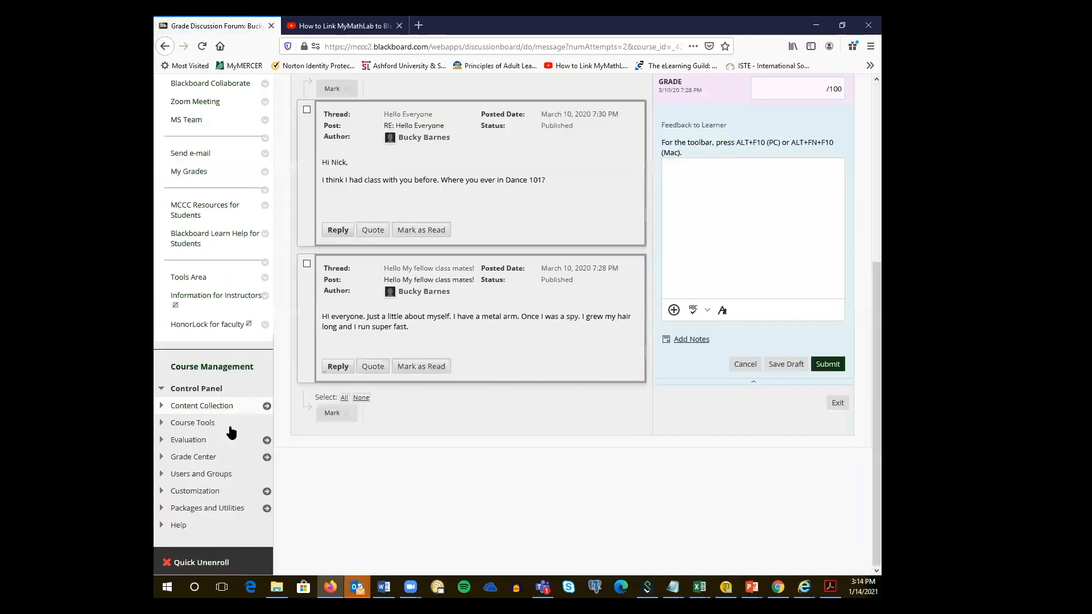
click(193, 459)
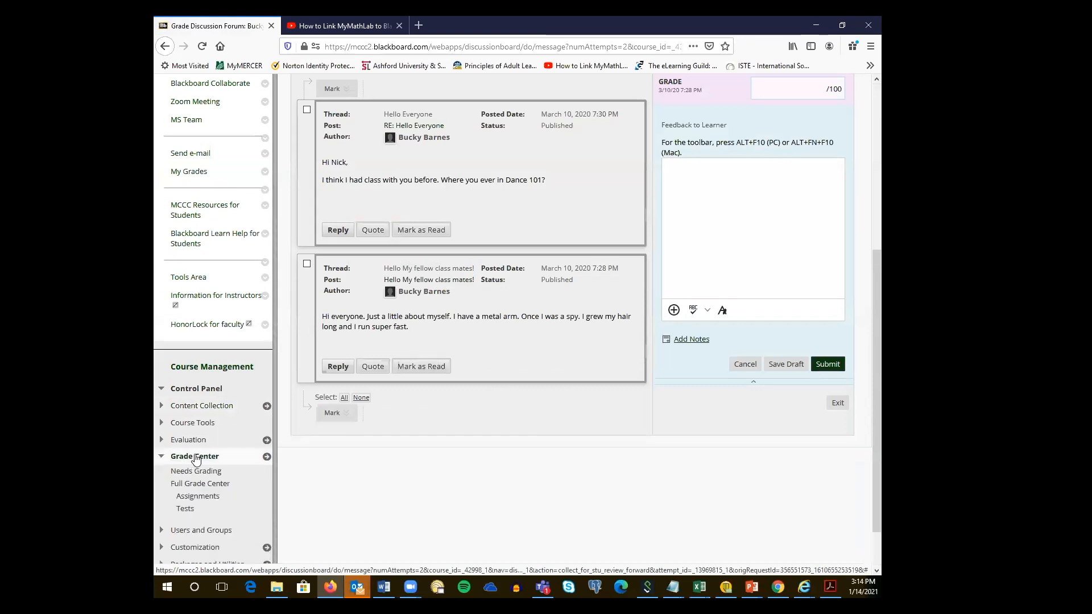
click(197, 489)
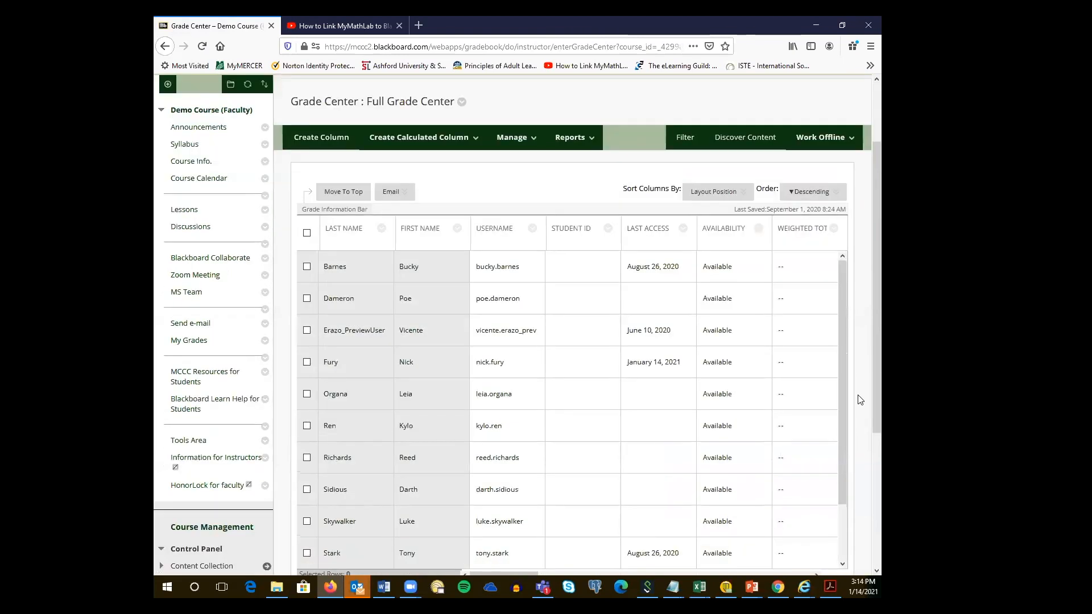
Open the user activity for grading from the first listed student's cell in the Intro Discussion column.
scroll(783, 489, down, 1)
drag(517, 555, 595, 556)
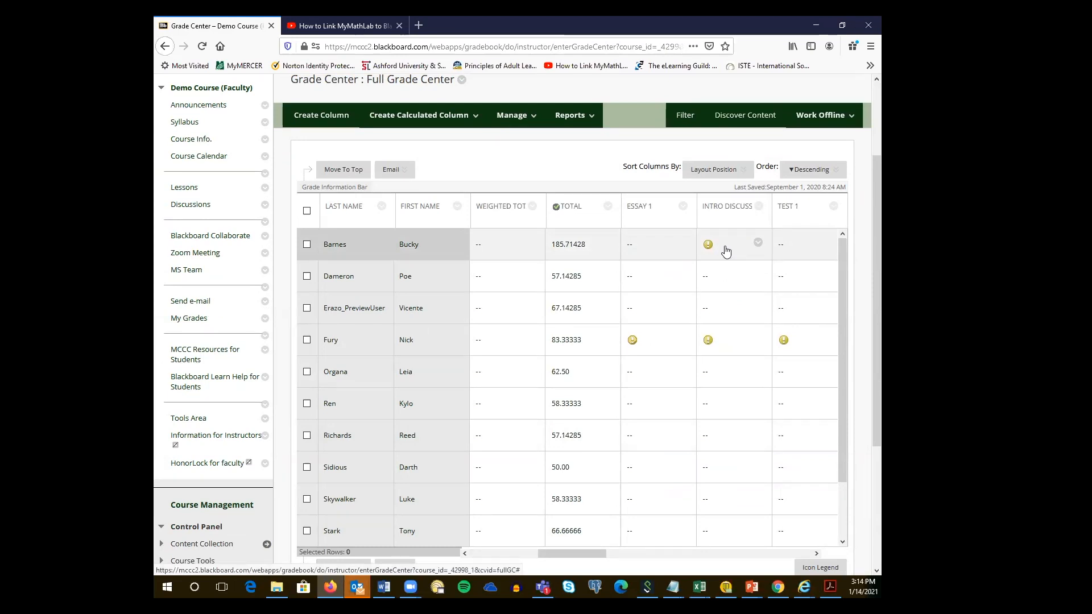
click(758, 244)
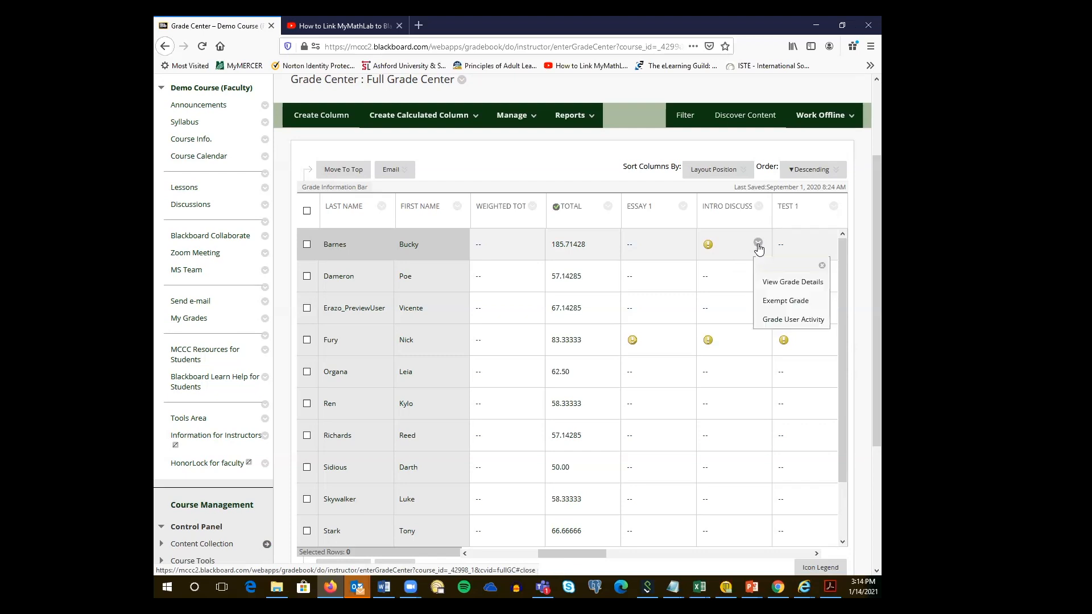
click(779, 319)
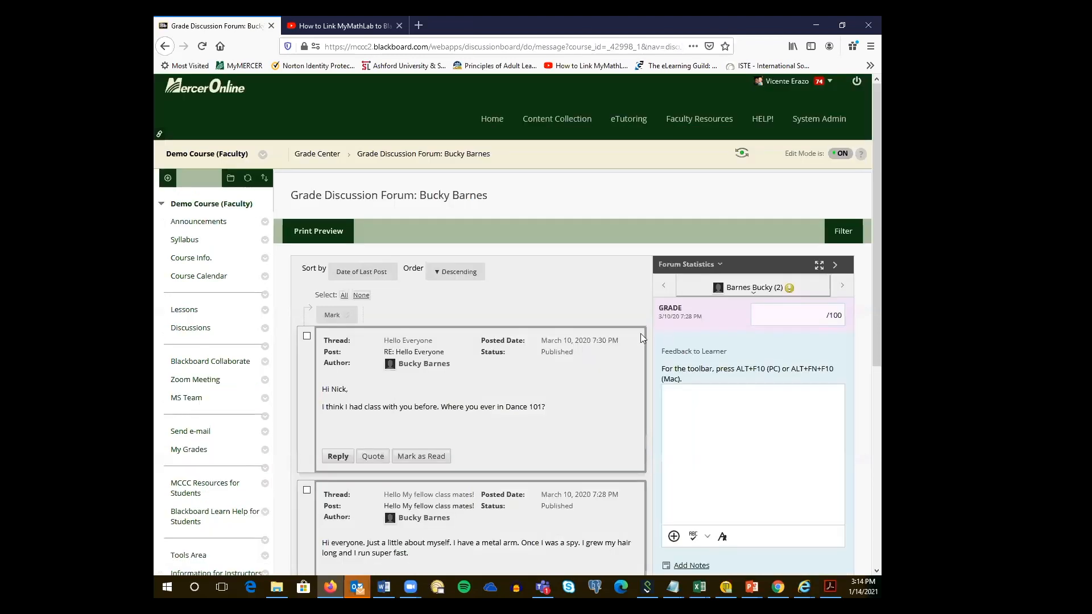
Submit a grade of 95 for the student's forum posts and return to the Full Grade Center.
scroll(642, 332, down, 2)
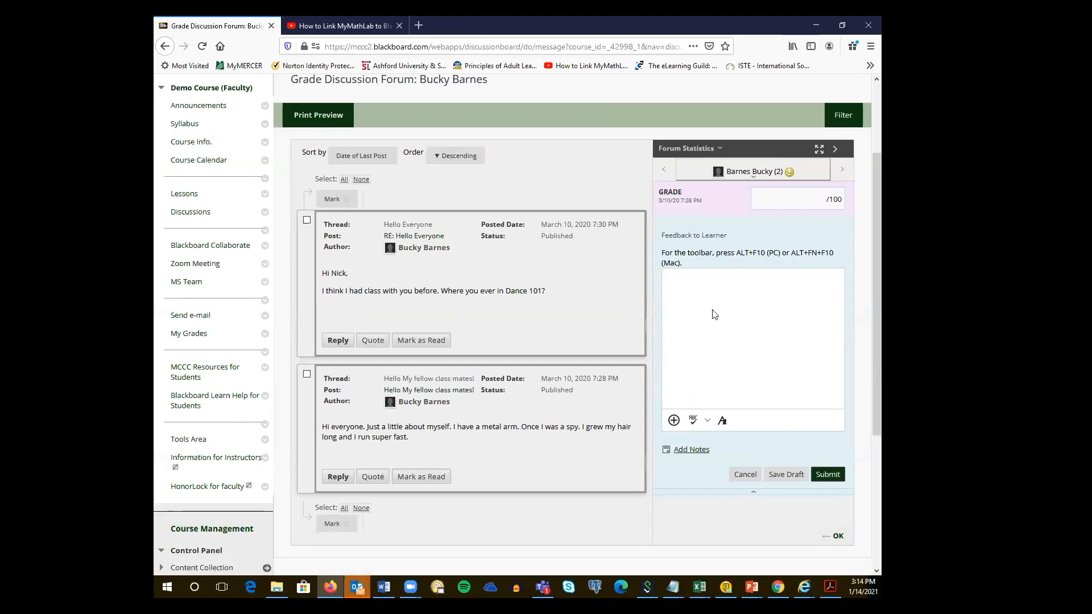
click(736, 289)
text(955)
key(BackSpace)
key(BackSpace)
key(BackSpace)
text(95)
click(830, 477)
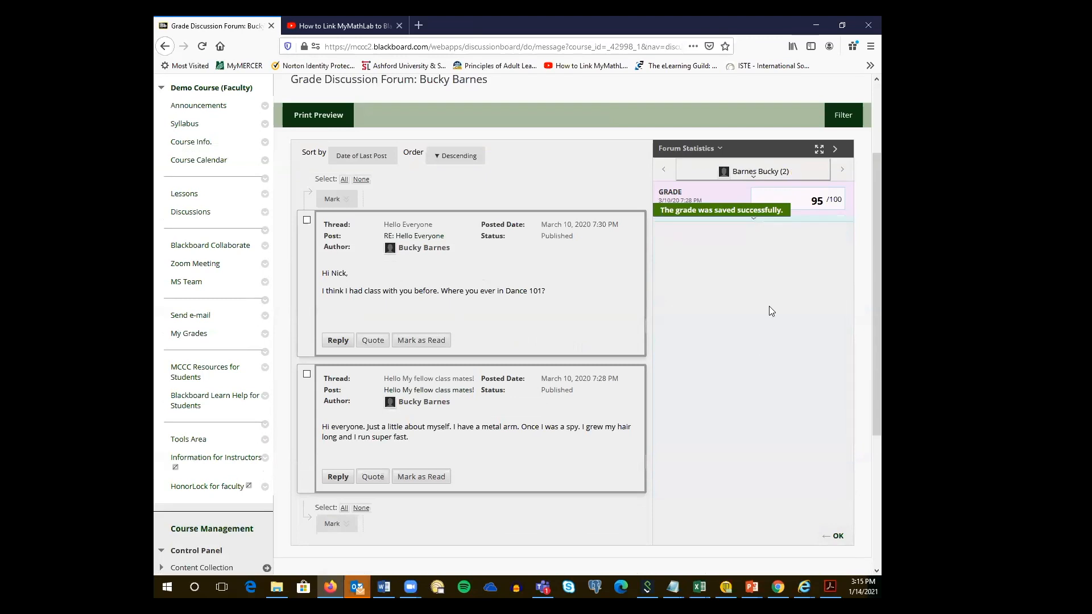
click(833, 540)
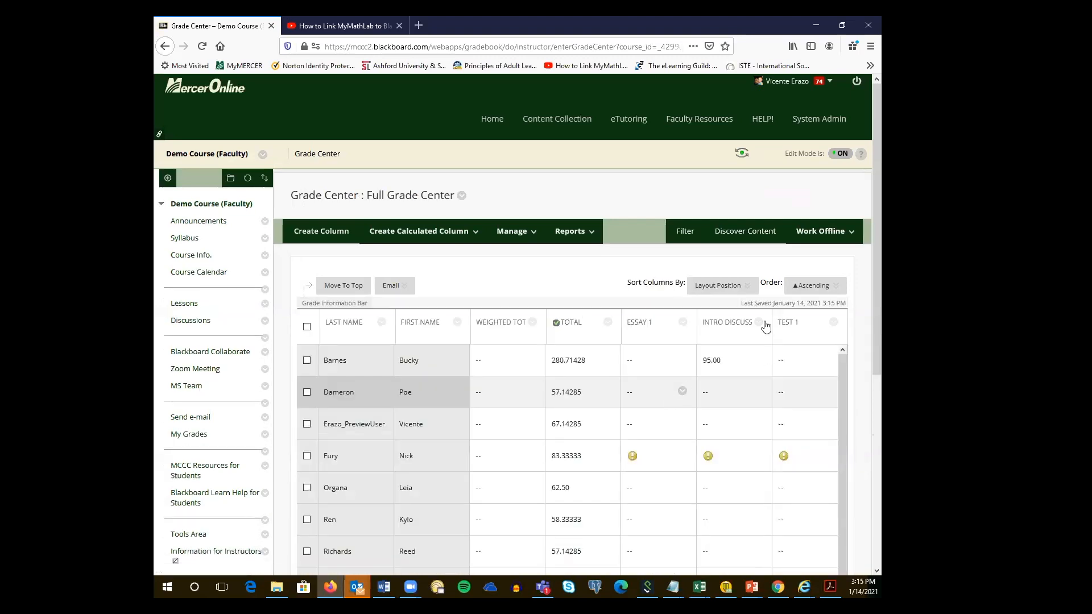
scroll(720, 256, down, 2)
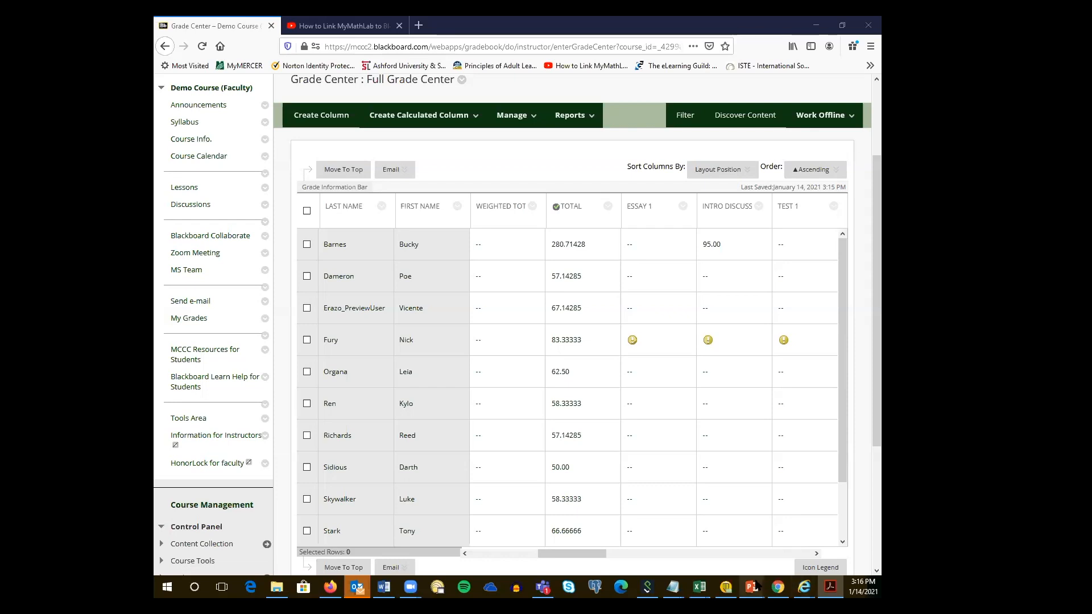
Switch to the Opening_closing_slides PowerPoint slide show and advance to the "Best Practices for Managing Bb Shell File Size" slide.
mouse_move(754, 586)
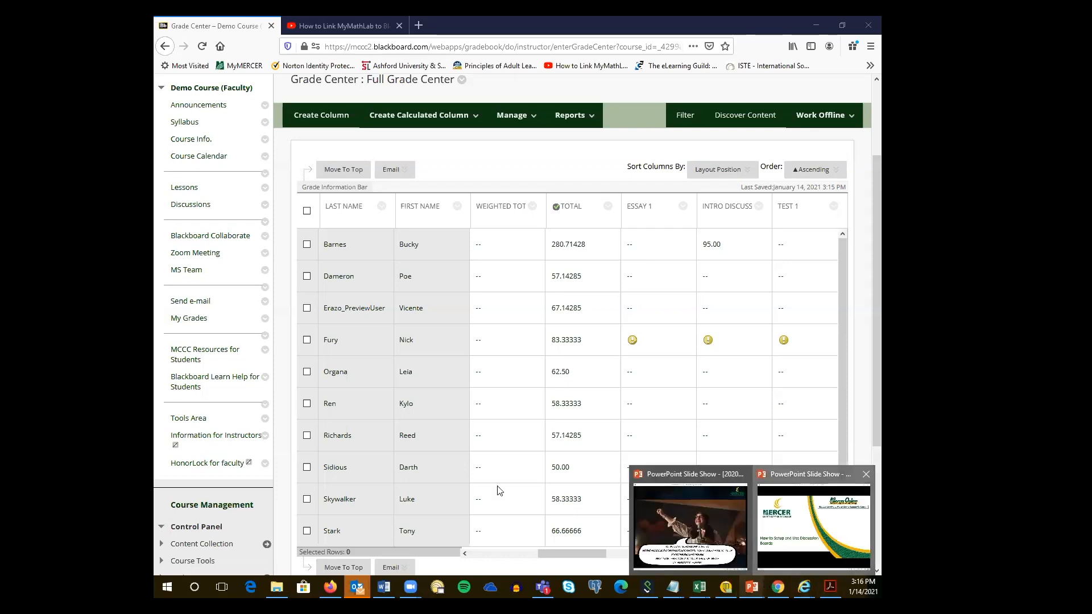
click(693, 551)
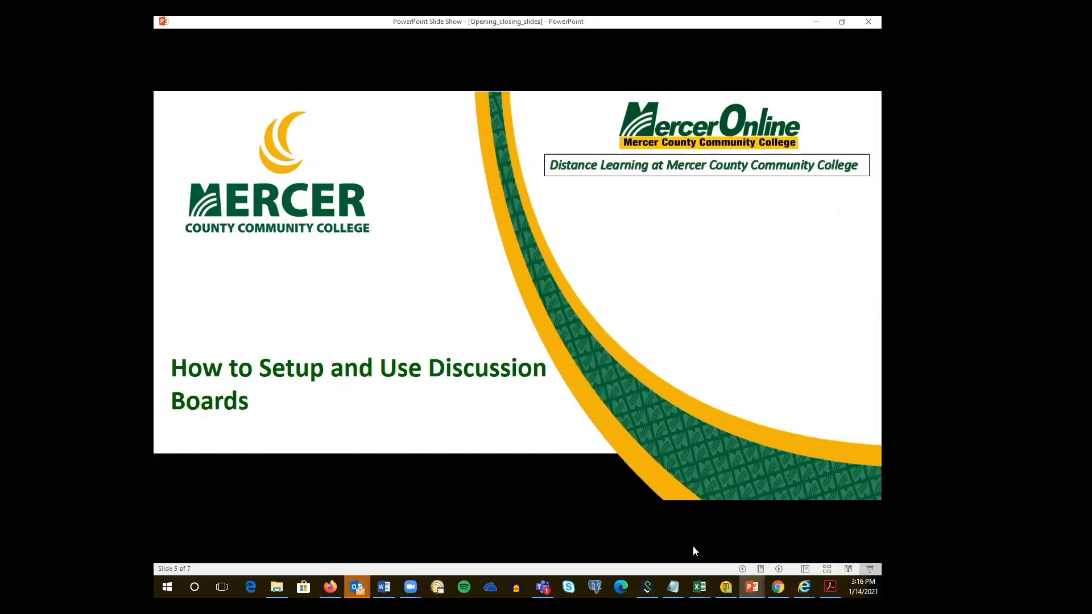
click(780, 569)
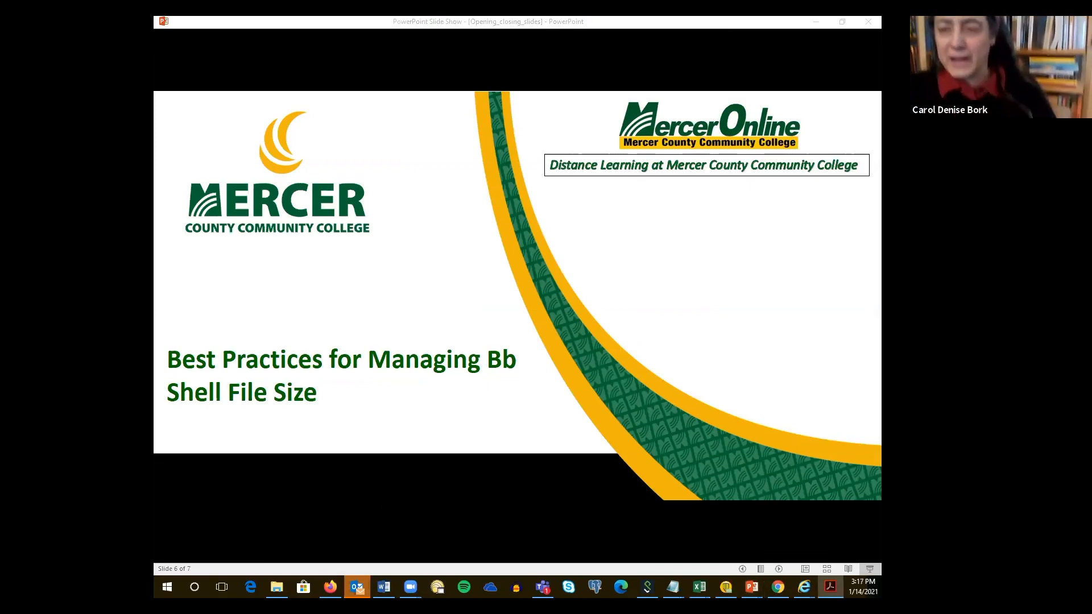
Switch from the PowerPoint slide show back to the Full Grade Center in Firefox.
key(alt+Tab)
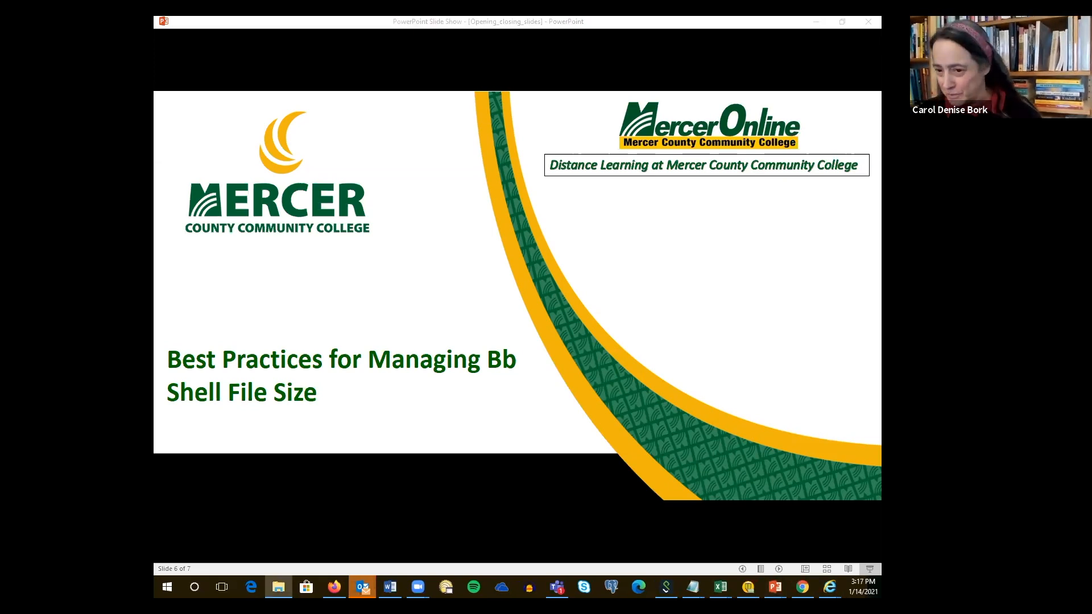
key(alt+Tab)
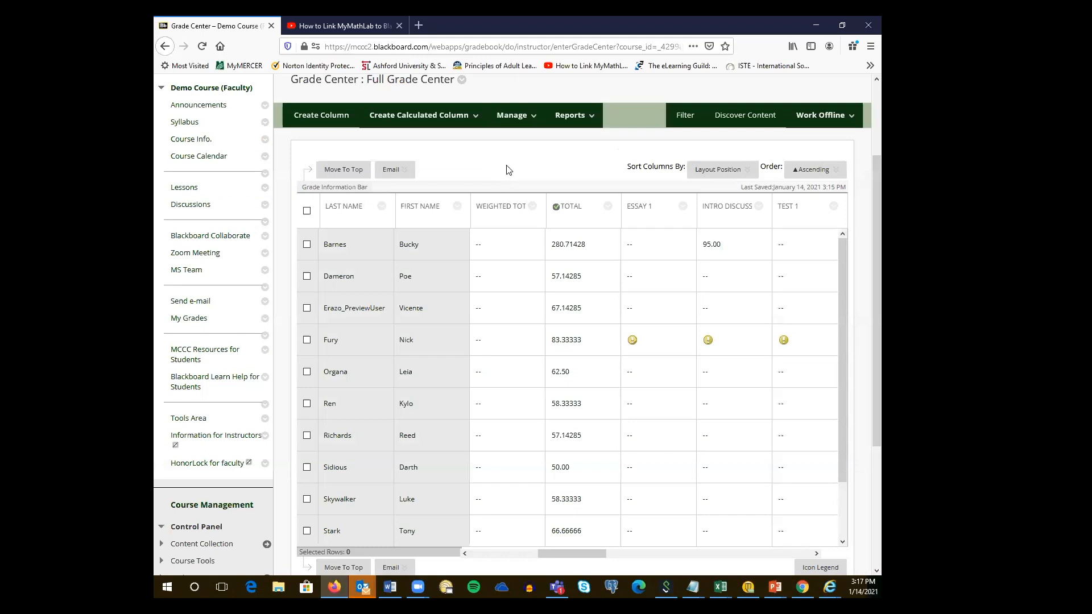
Open the Notifications Dashboard from the account settings to view its alerts and to-do modules.
scroll(508, 178, up, 2)
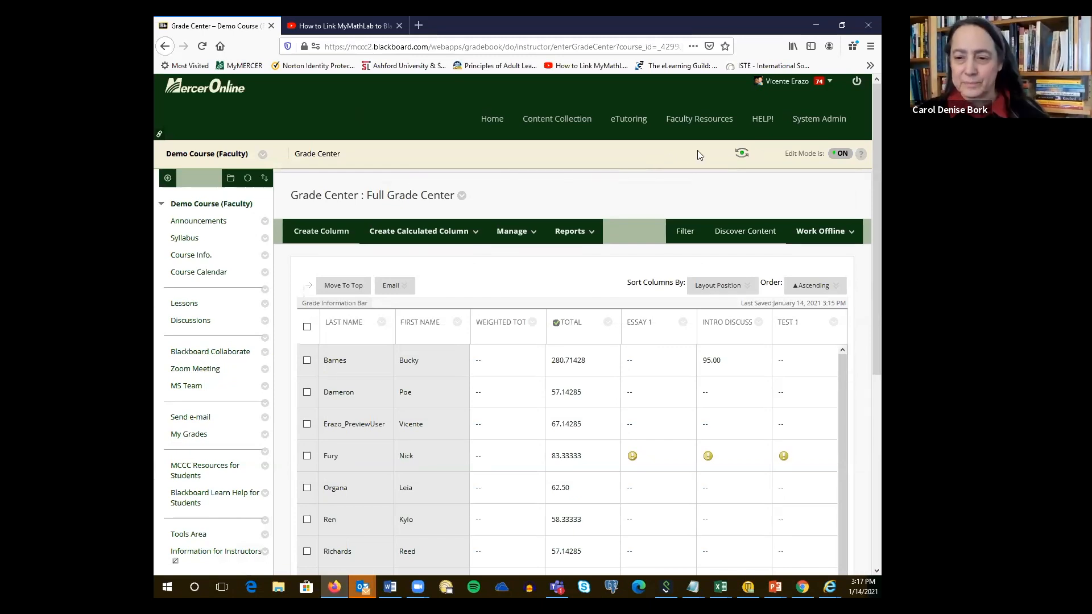
click(829, 81)
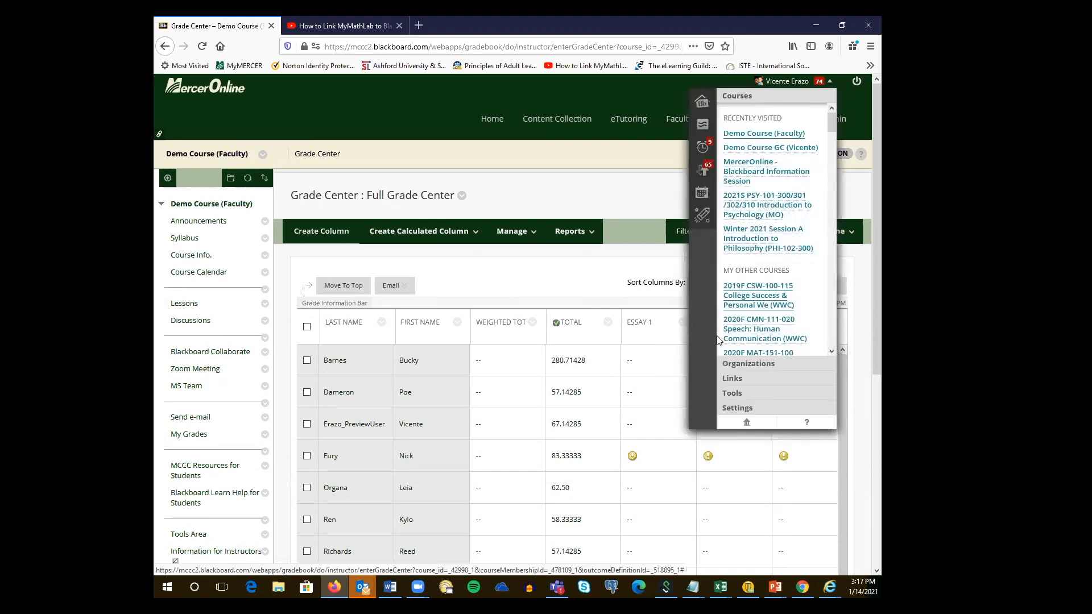
click(738, 408)
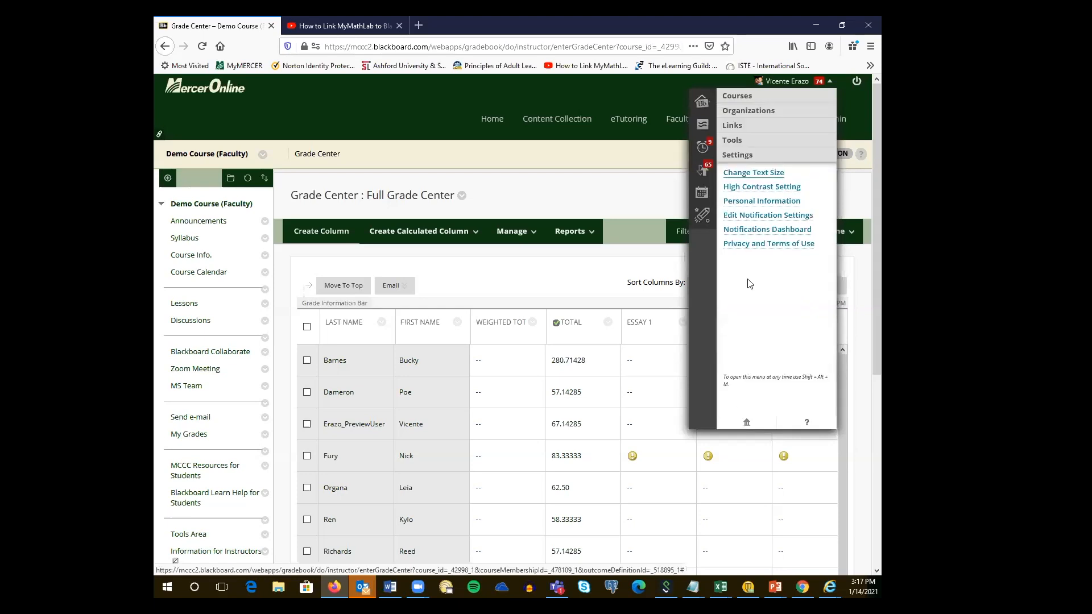
click(767, 234)
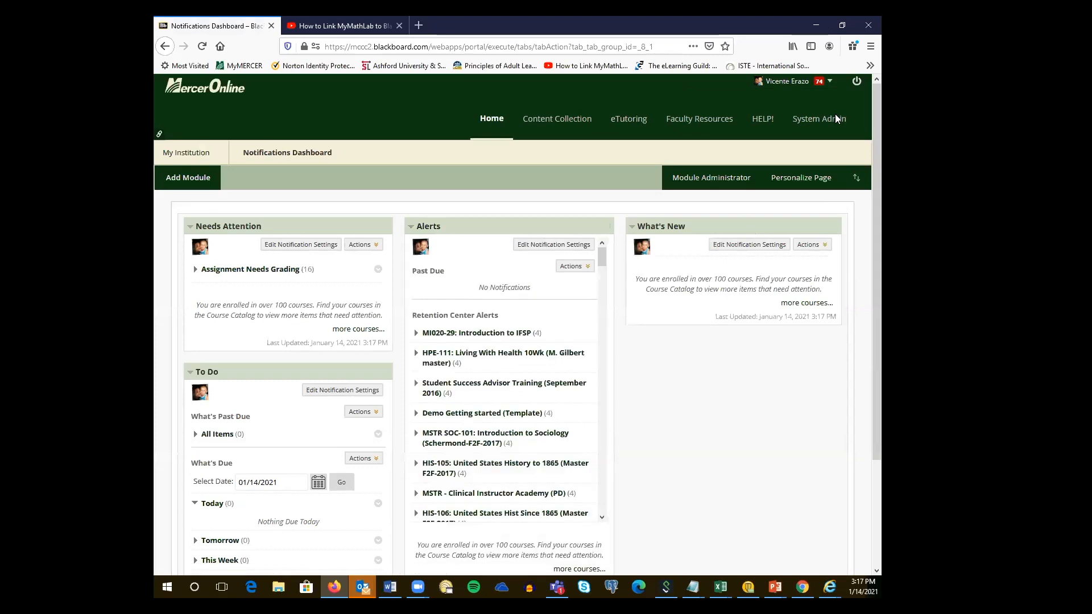
Open the Edit Notification Settings page and look through the list of individual course settings.
click(829, 81)
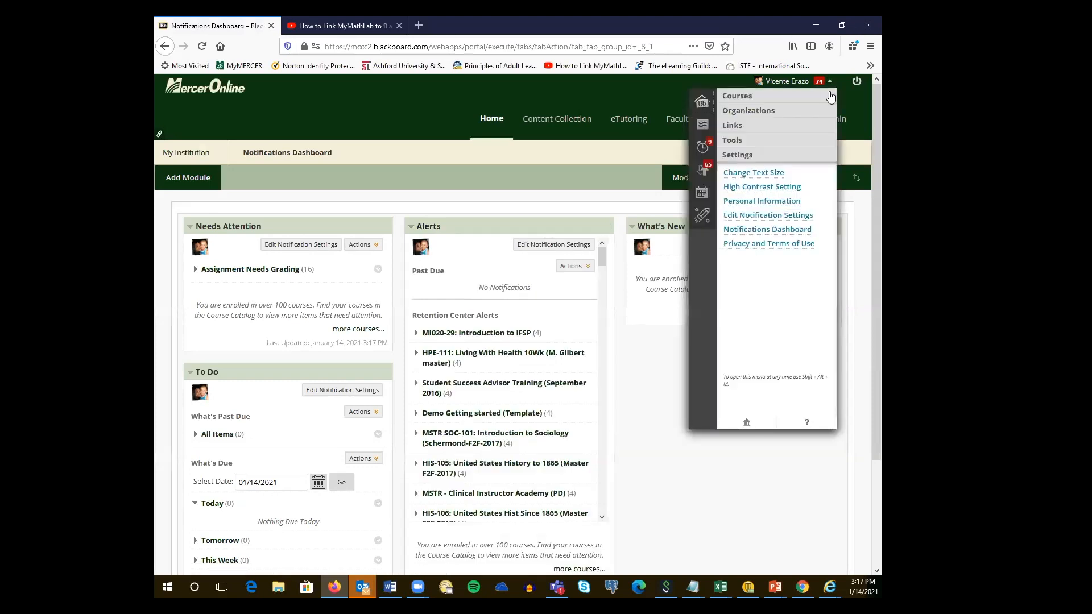
click(759, 221)
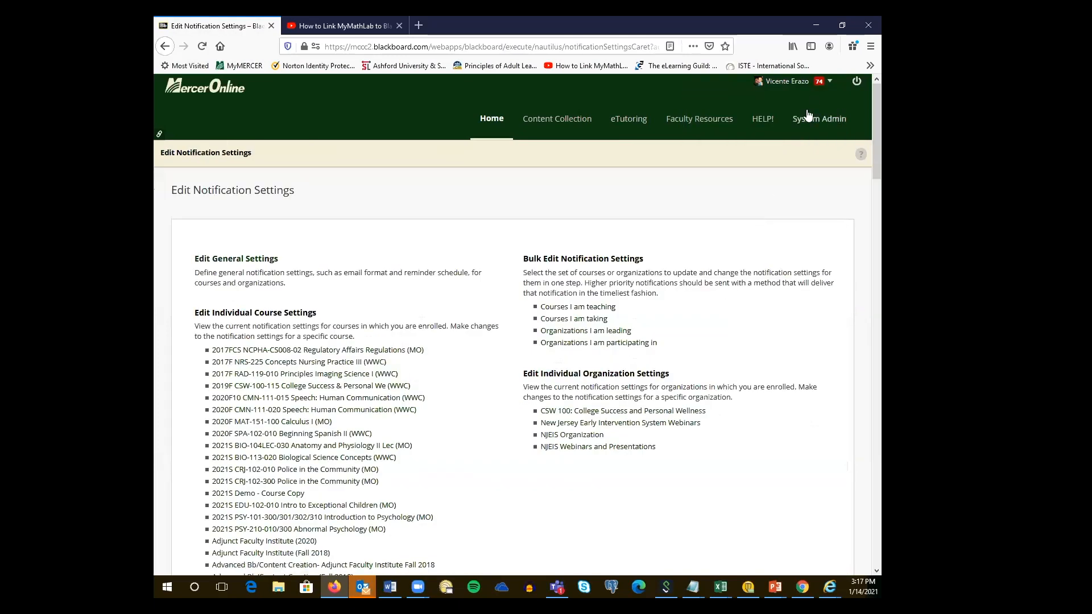
click(828, 81)
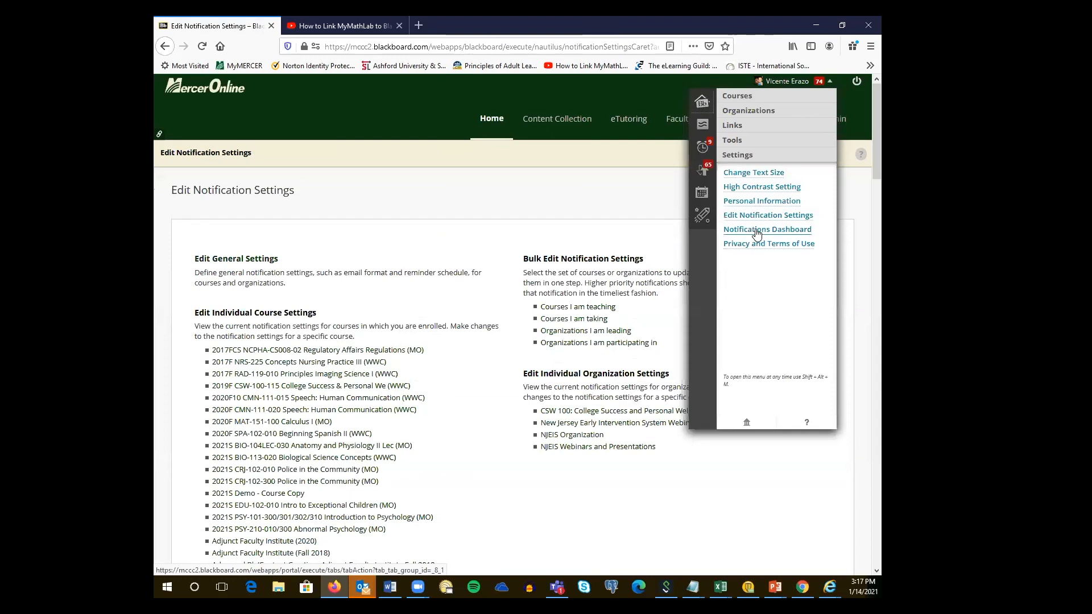
click(759, 216)
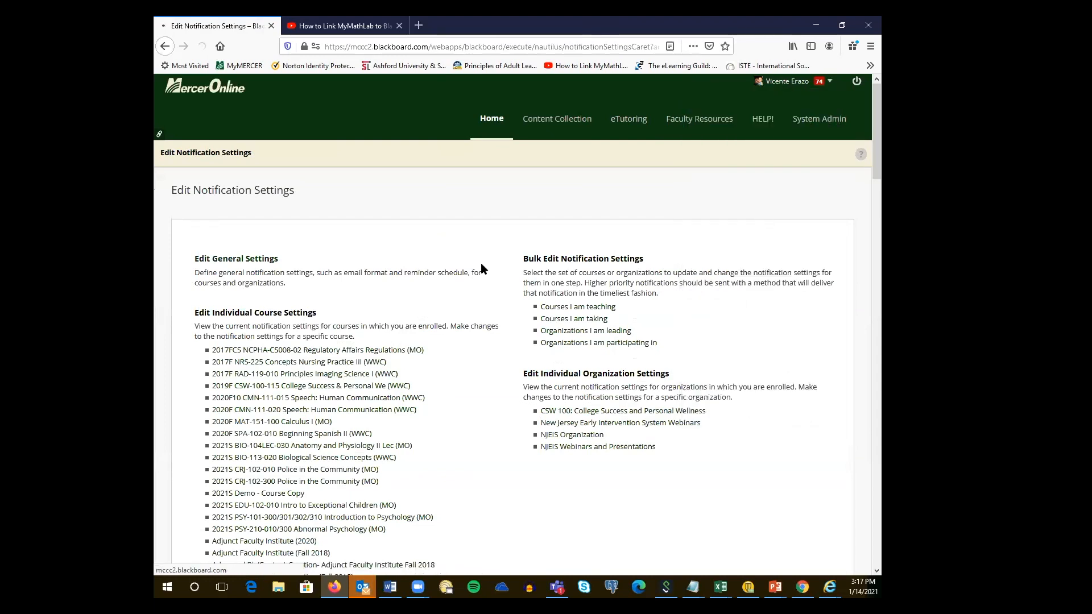
scroll(434, 319, down, 3)
scroll(434, 322, down, 3)
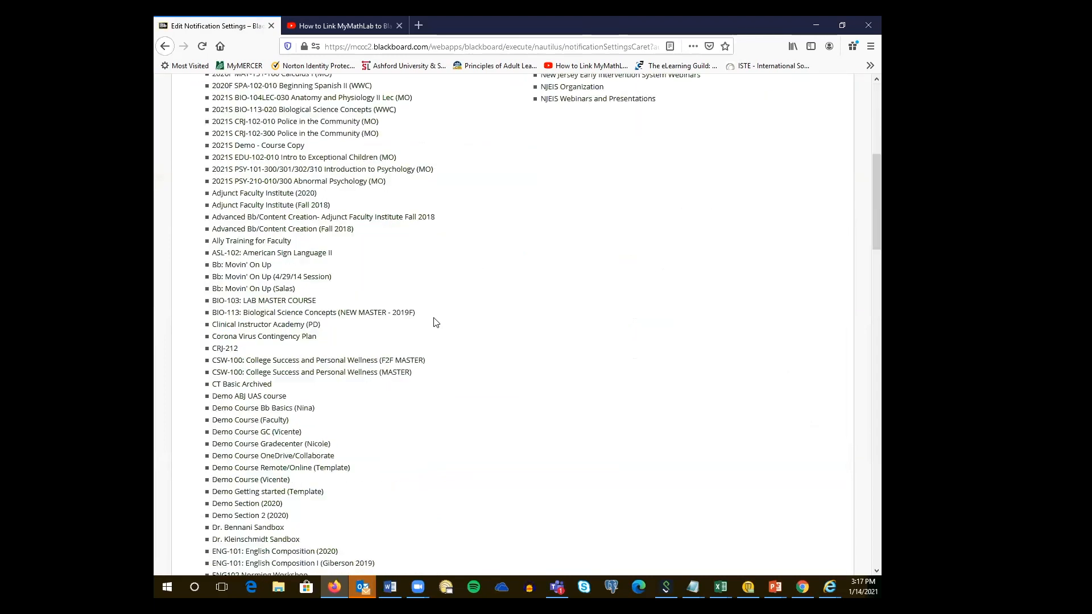
scroll(439, 323, down, 6)
scroll(438, 324, up, 12)
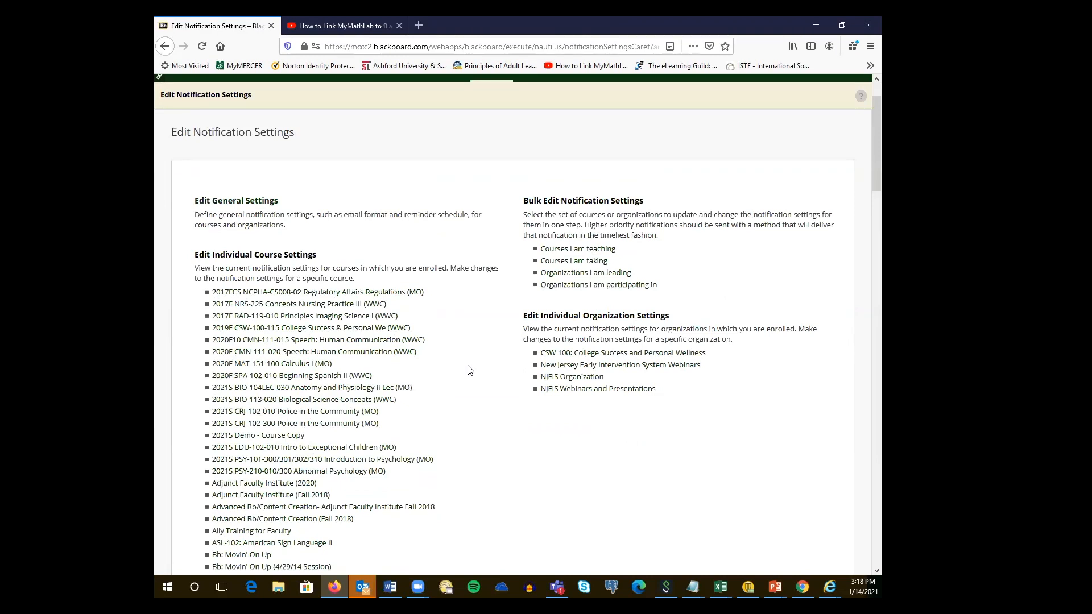
Go to the Courses list in System Admin and open the demo course TEST_COURSE_2019.
scroll(470, 371, up, 2)
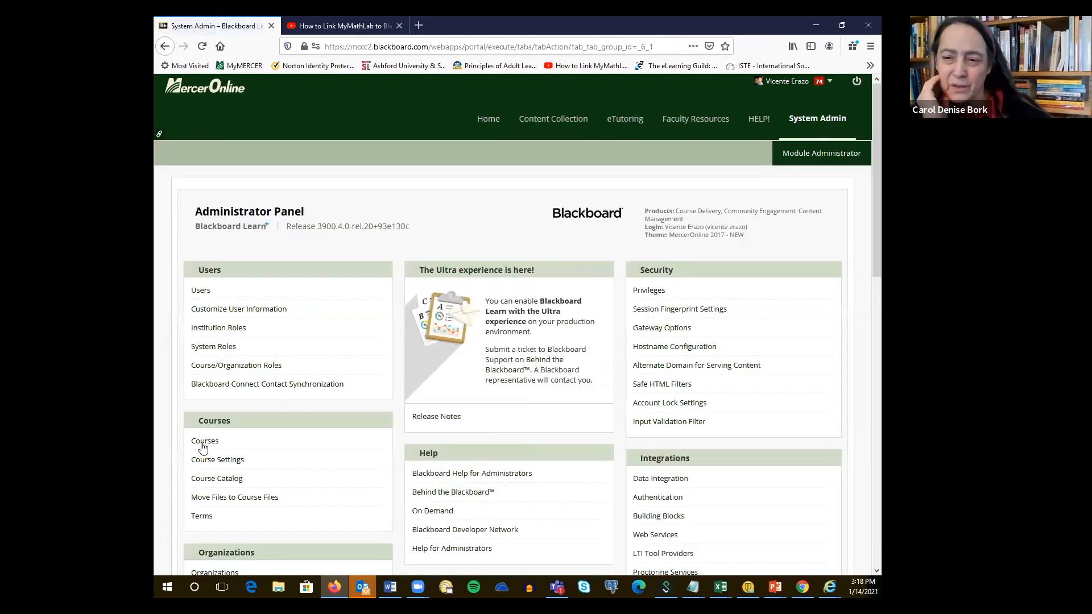
click(208, 441)
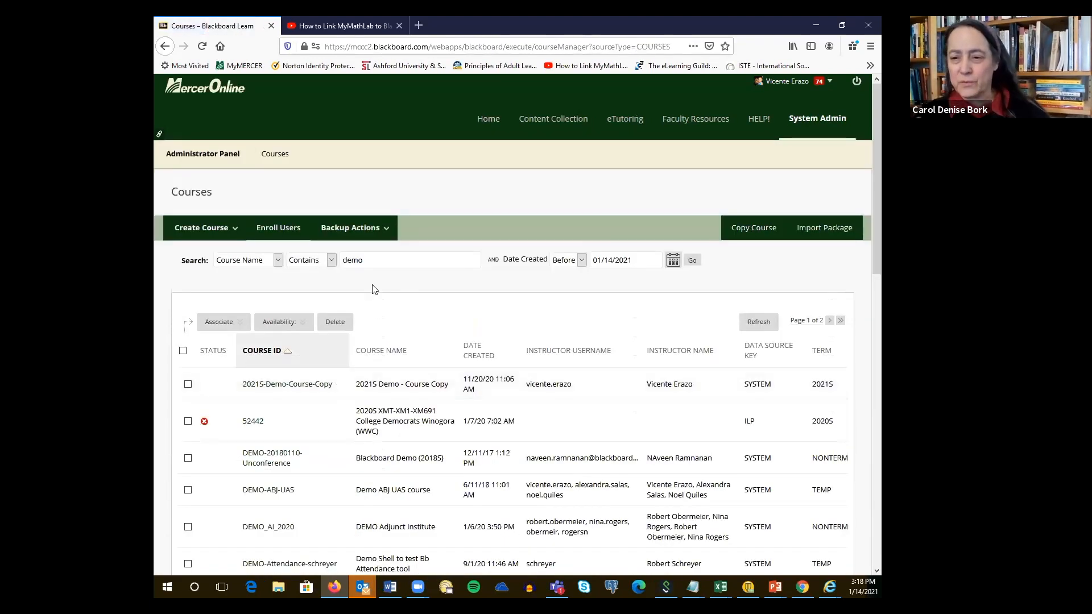
scroll(325, 361, down, 15)
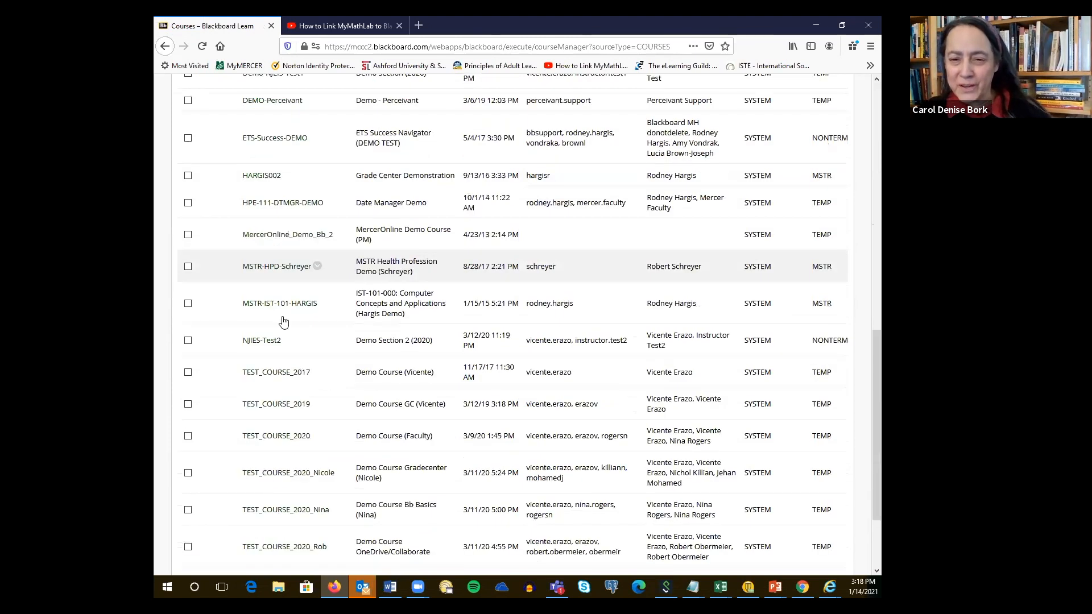
click(269, 322)
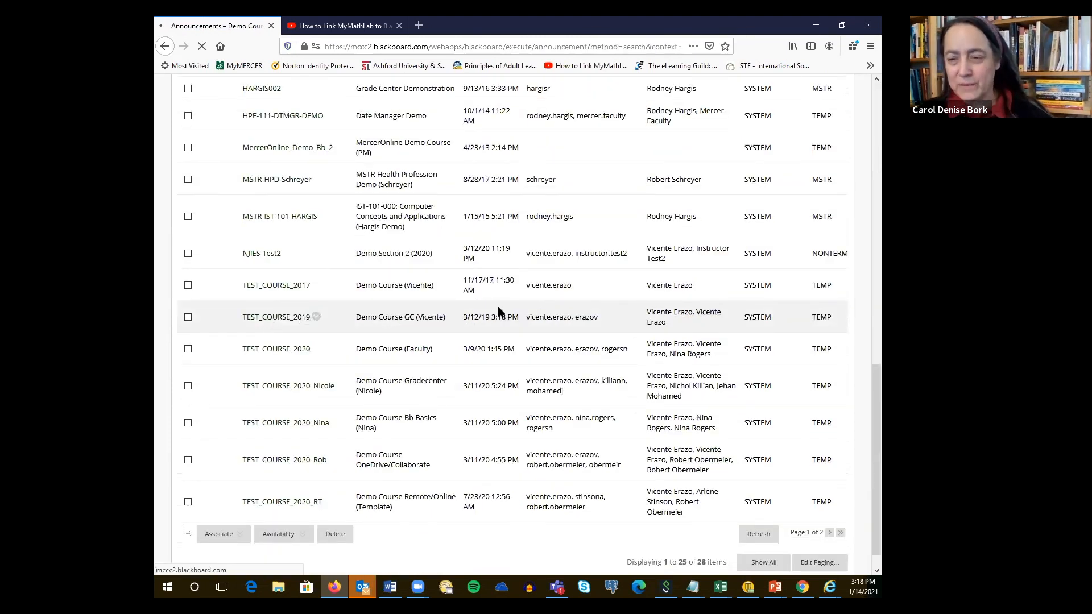